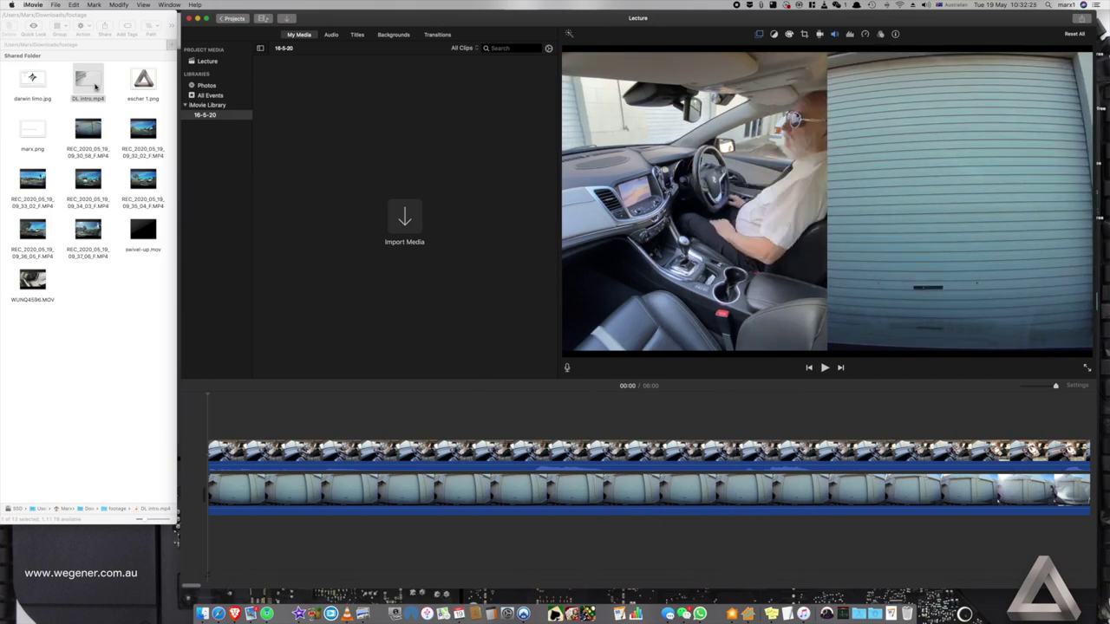
Step: Place DL intro.mp4 at the timeline start and make the car clip an enlarged, shadowed top-right inset
left_click(38, 80)
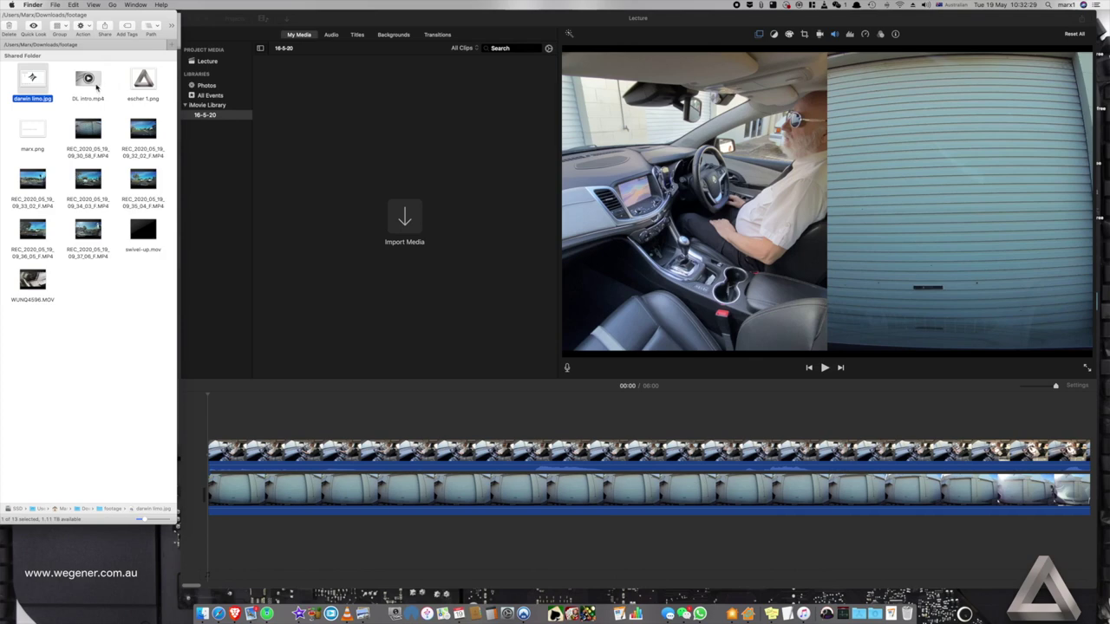
left_click_drag(96, 87, 208, 494)
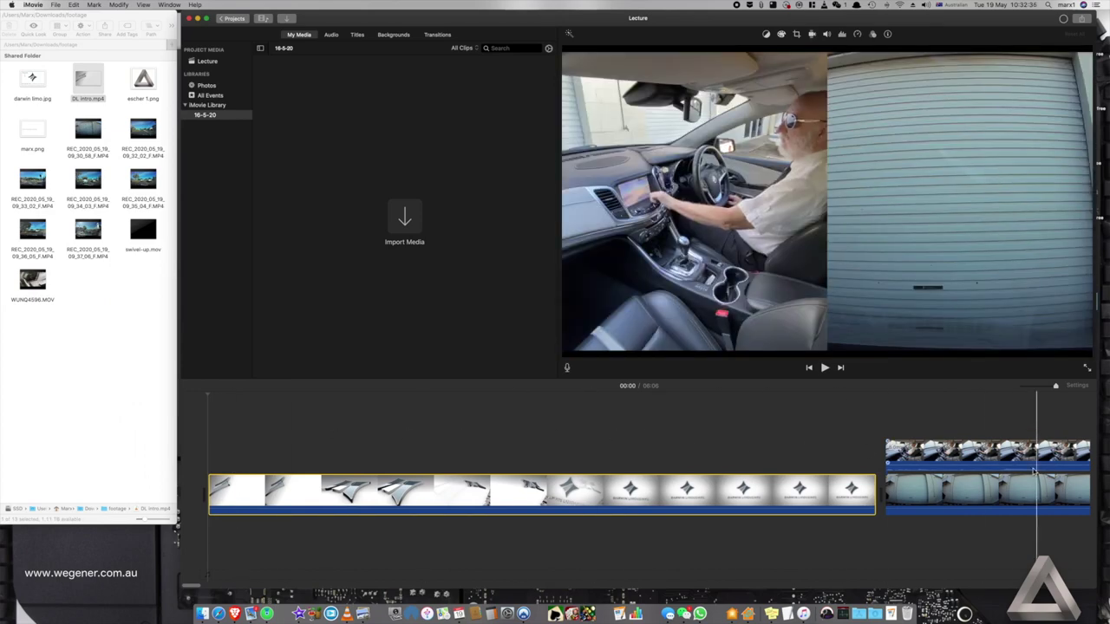
left_click(970, 486)
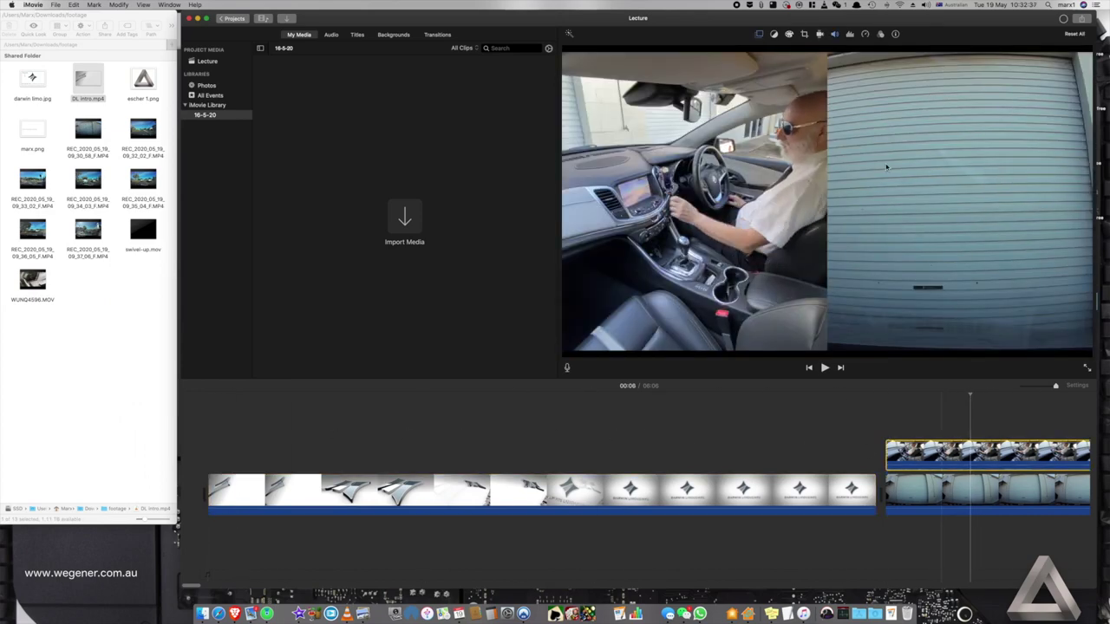
left_click(761, 35)
left_click(734, 51)
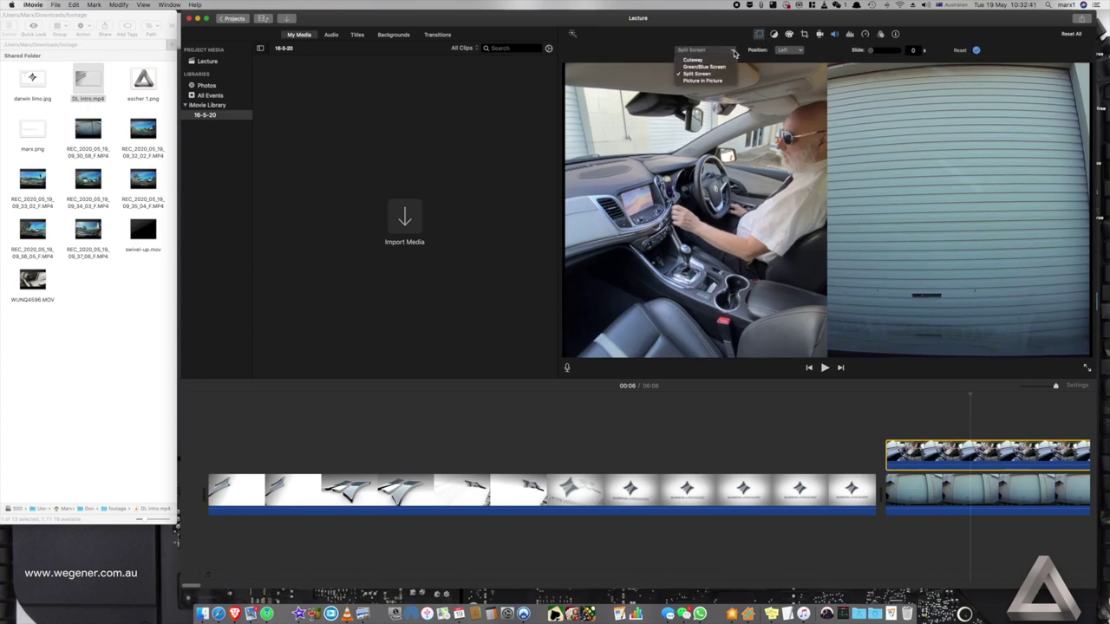
left_click(709, 80)
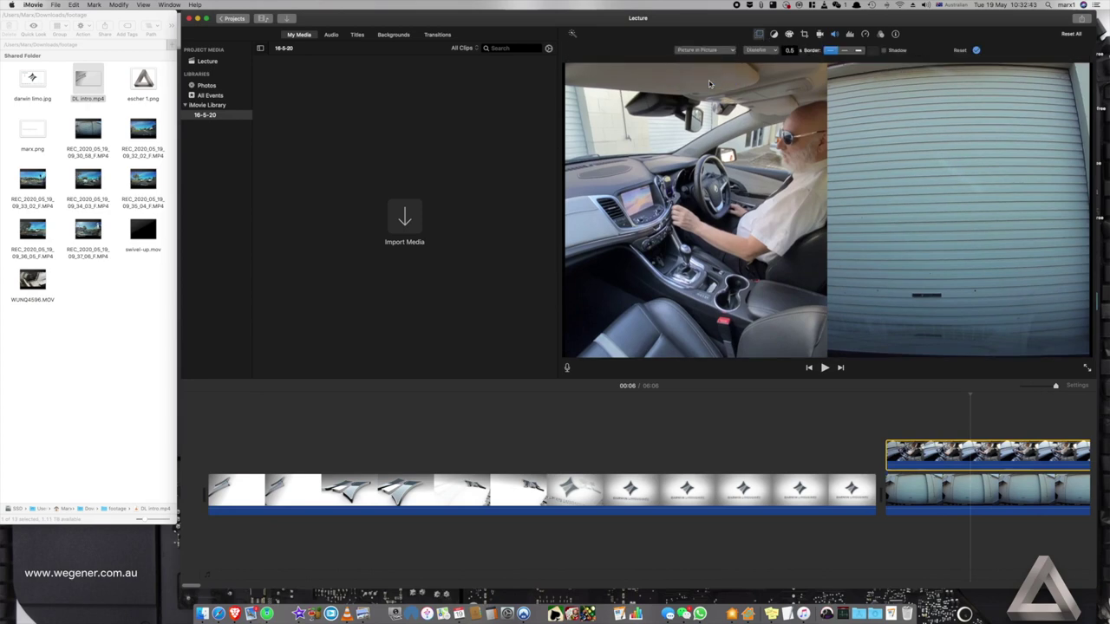
left_click(884, 51)
left_click_drag(958, 136, 1019, 104)
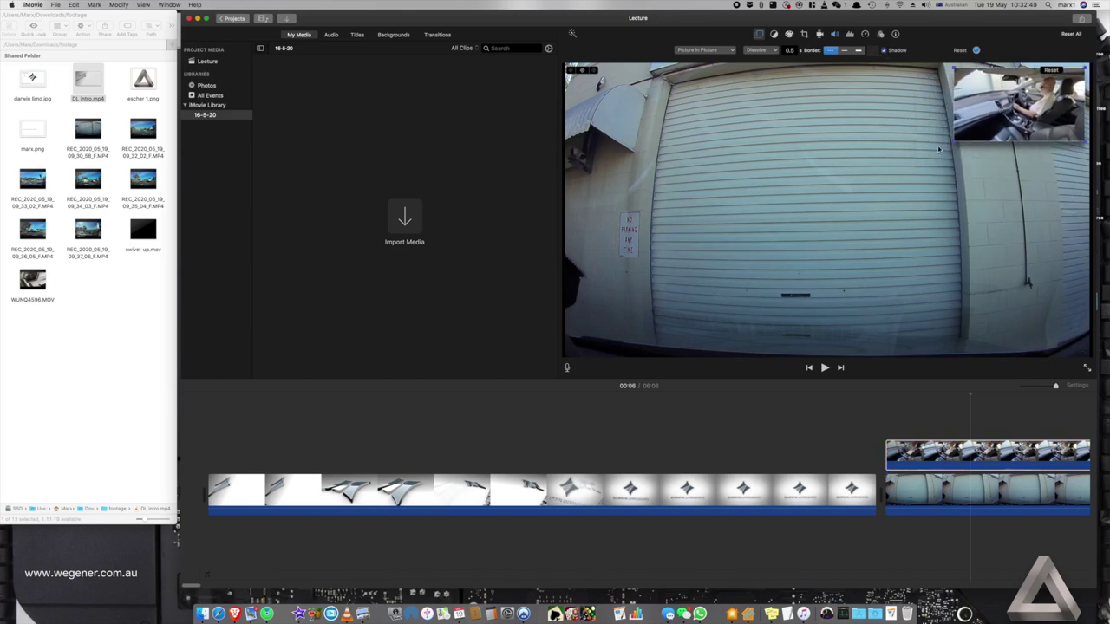
left_click_drag(954, 142, 921, 159)
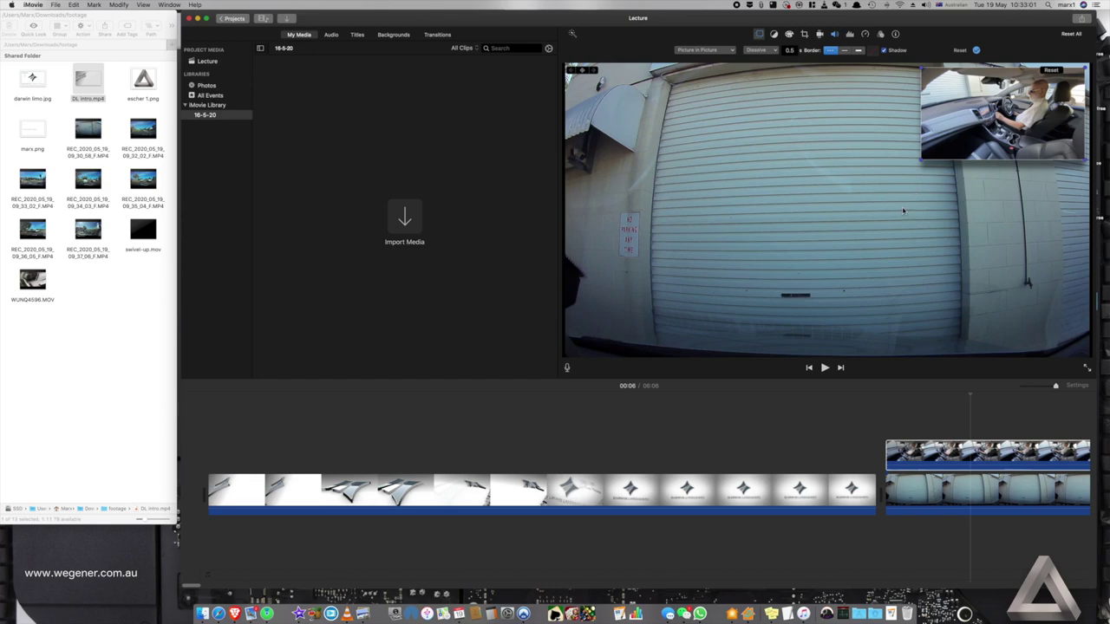
Step: Export Lecture as a 1080p ProRes file with Better Quality compression into Downloads > footage
left_click(1082, 19)
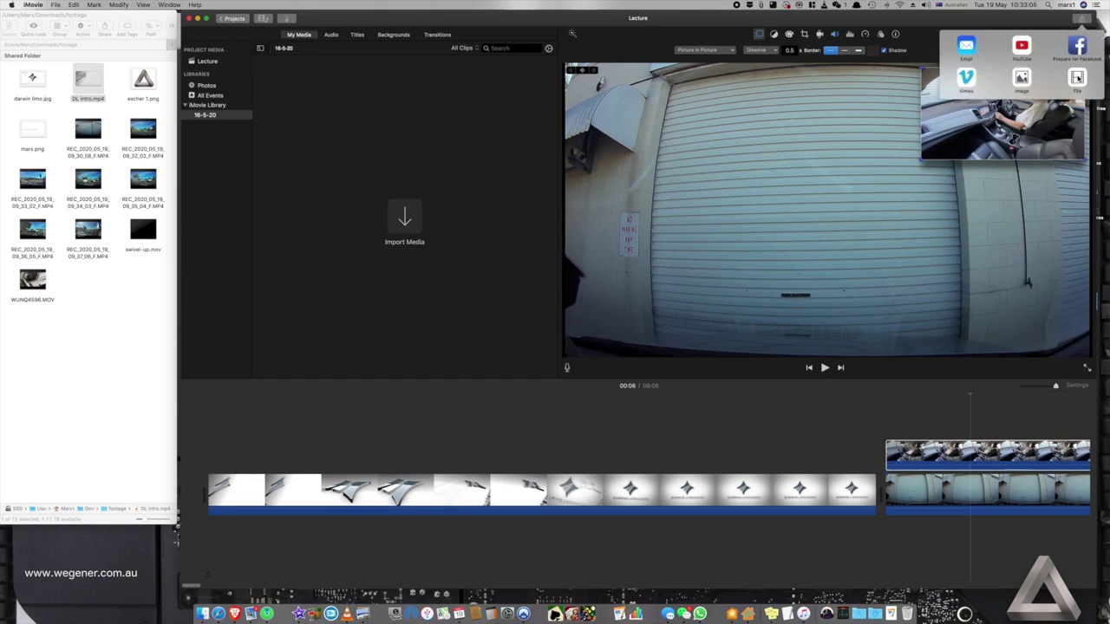
left_click(1076, 78)
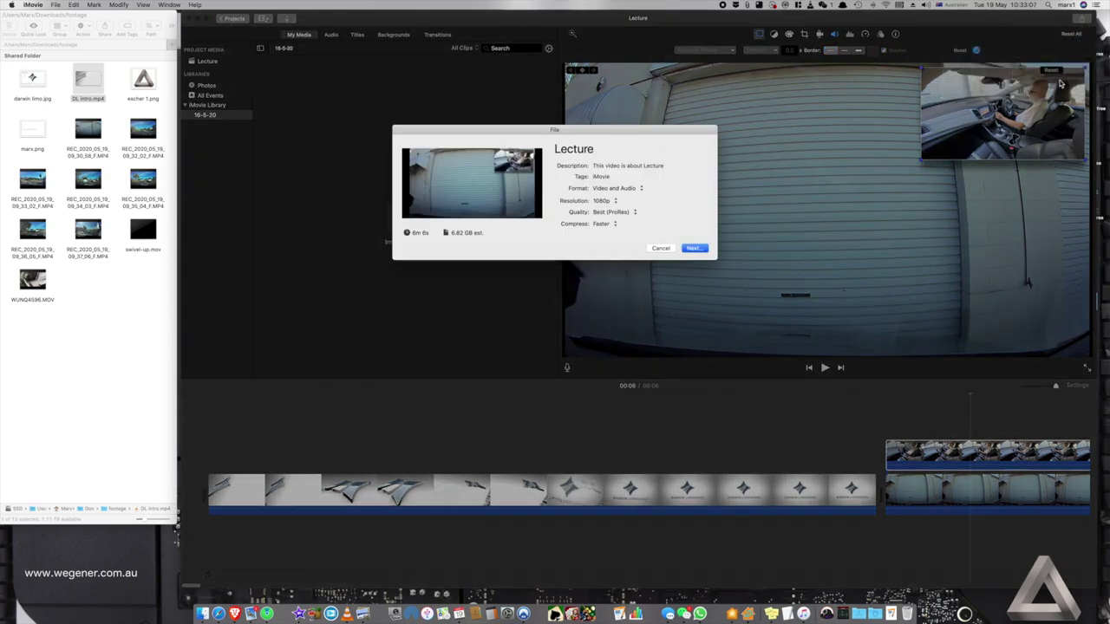
left_click(606, 224)
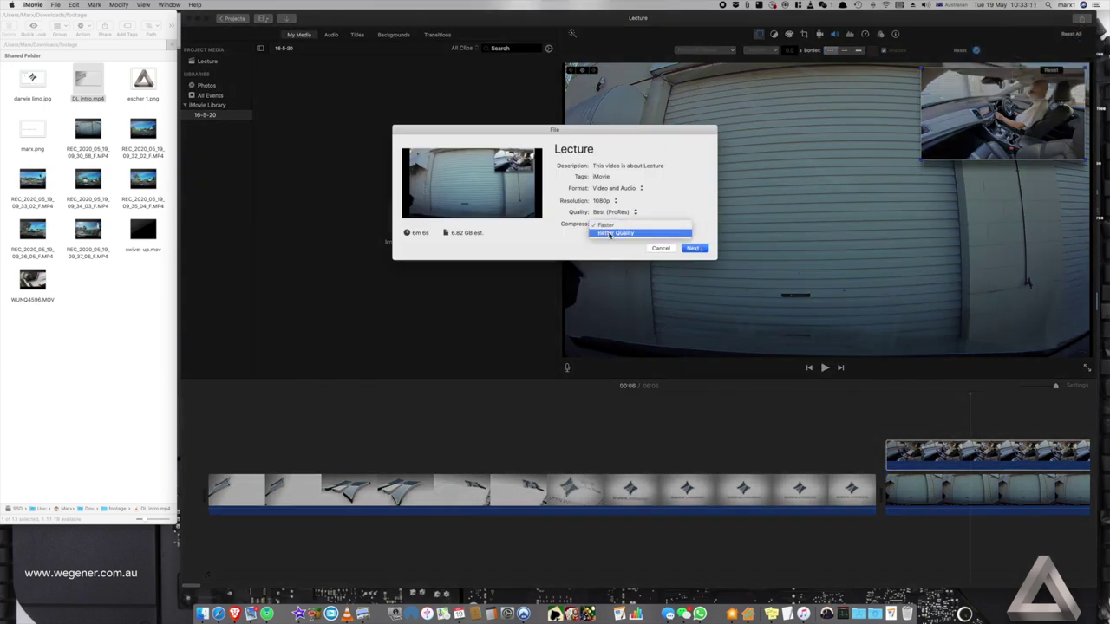
left_click(611, 233)
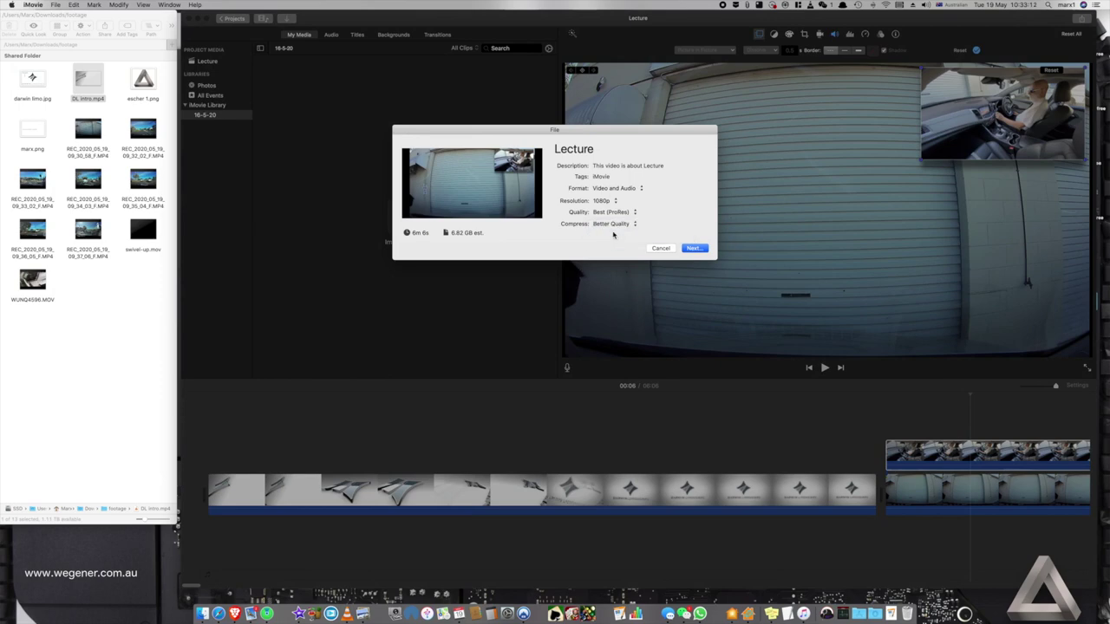
left_click(693, 249)
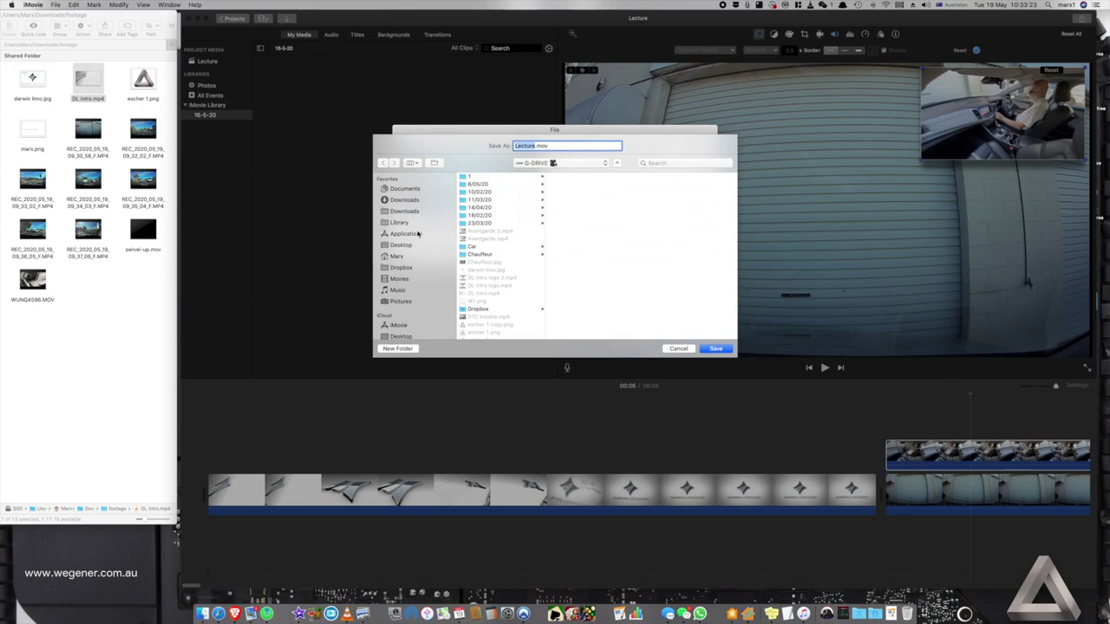
left_click(406, 200)
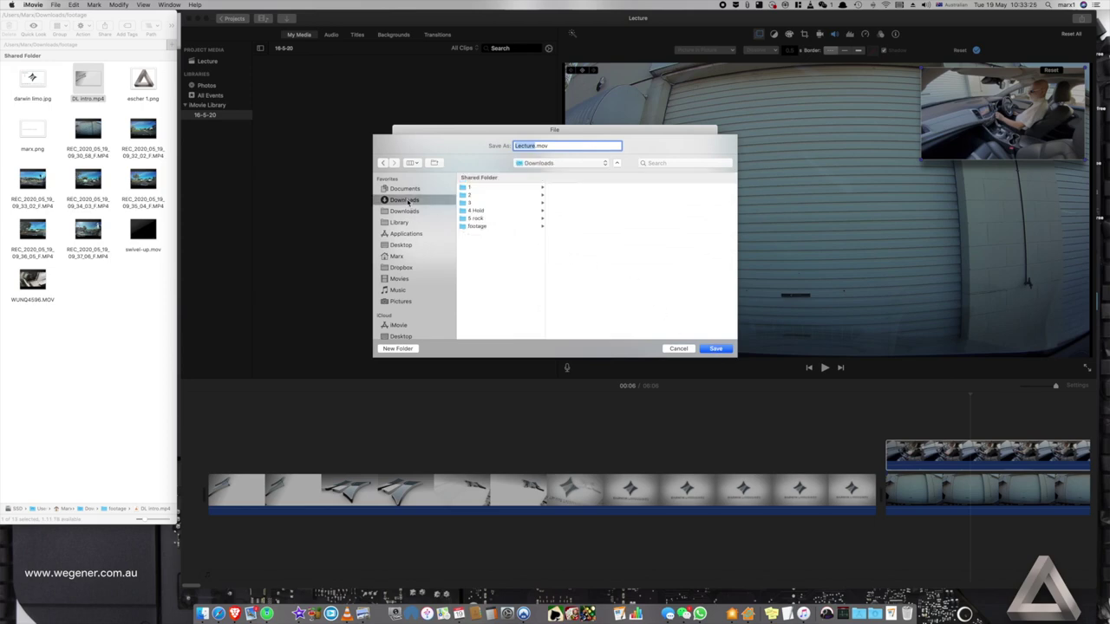
left_click(475, 226)
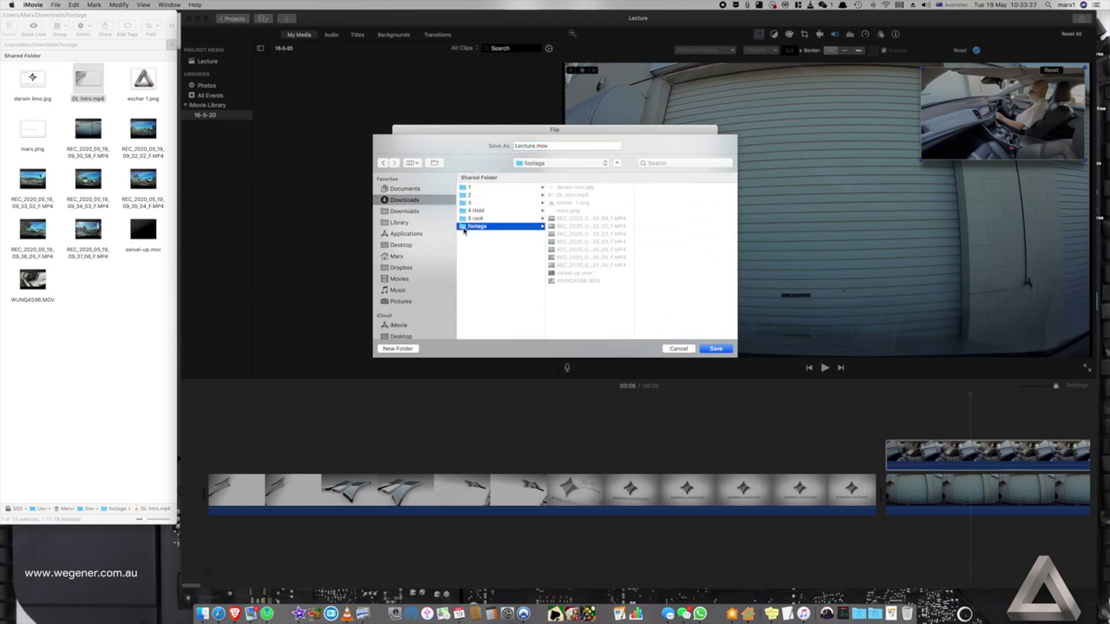
left_click(716, 349)
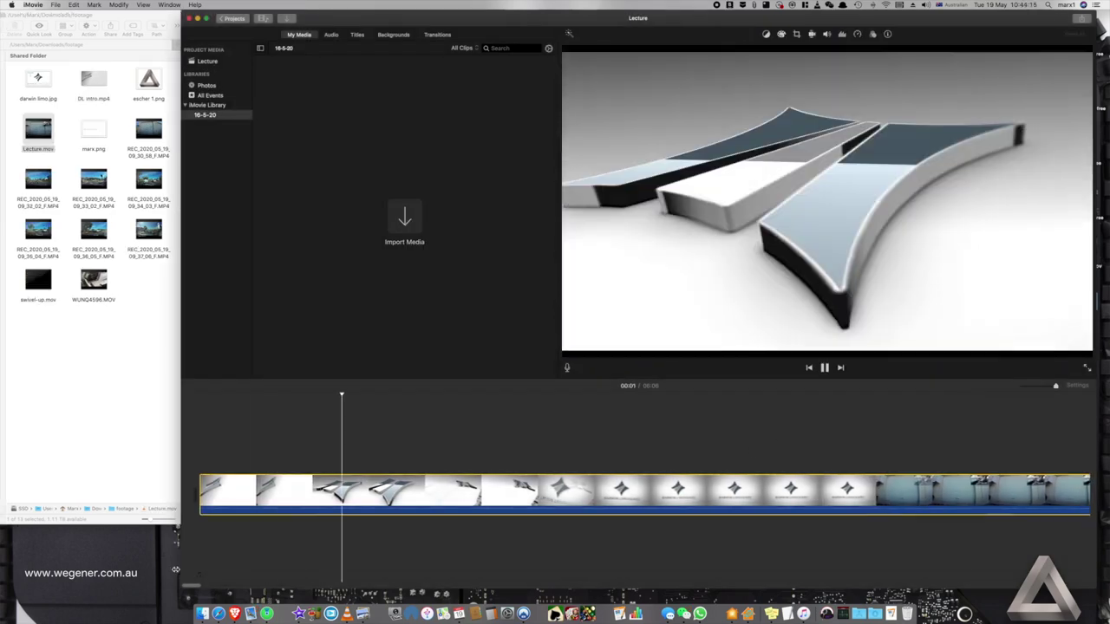
Step: Review the project playback and park the playhead at 00:05, where the intro ends
scroll(205, 590, "right", 5)
scroll(206, 591, "right", 5)
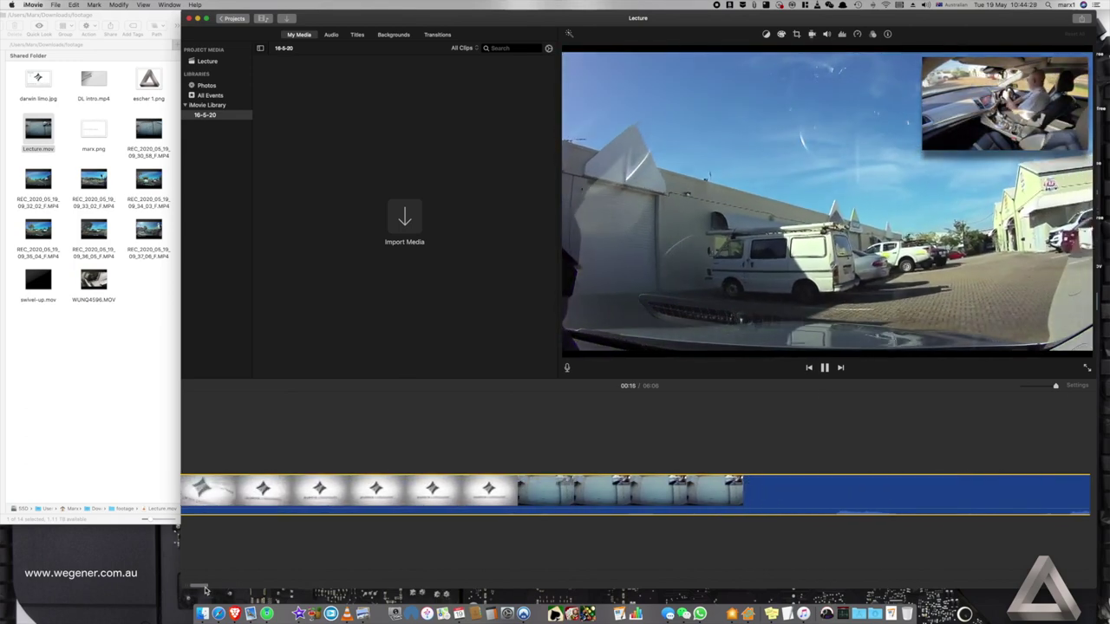
left_click(824, 368)
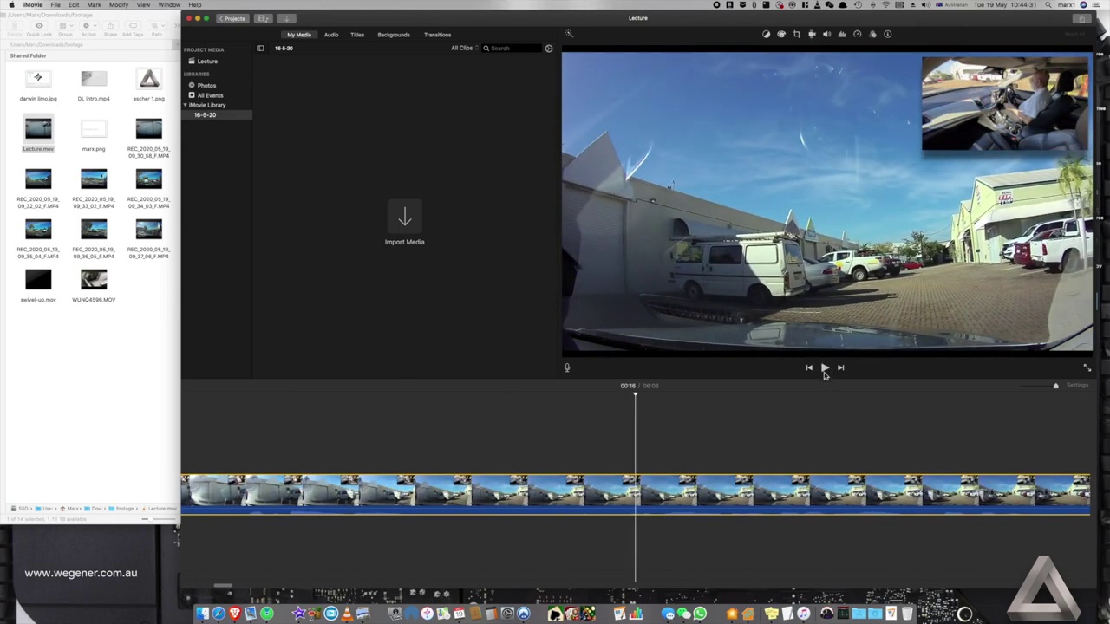
left_click(362, 450)
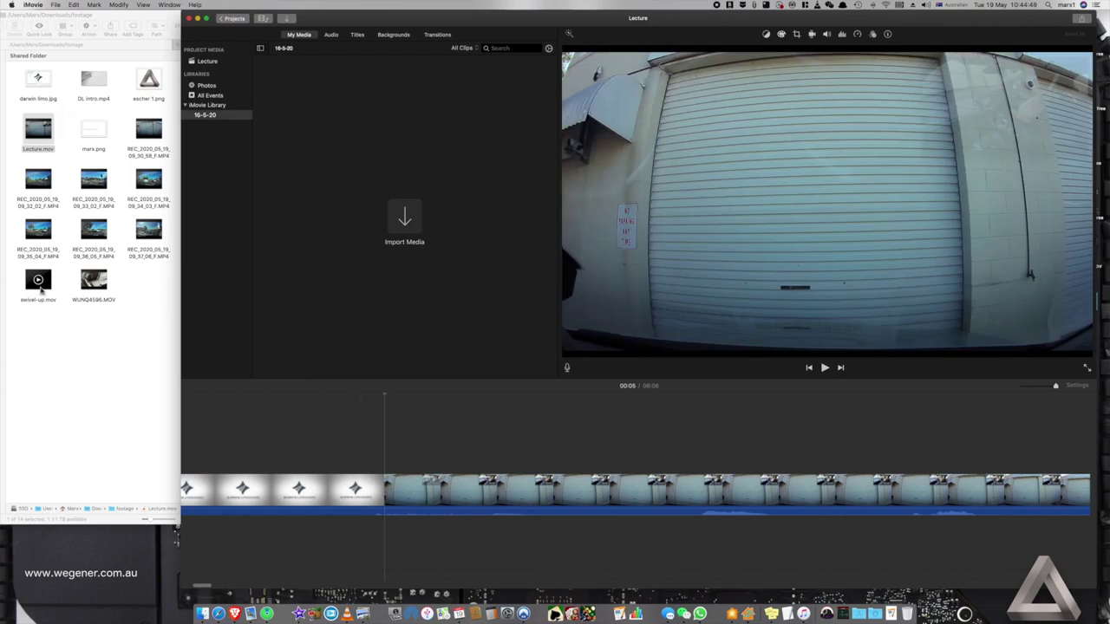
Step: Overlay swivel-up.mov above the Lecture clip with its start trimmed to 00:05
left_click_drag(39, 279, 350, 447)
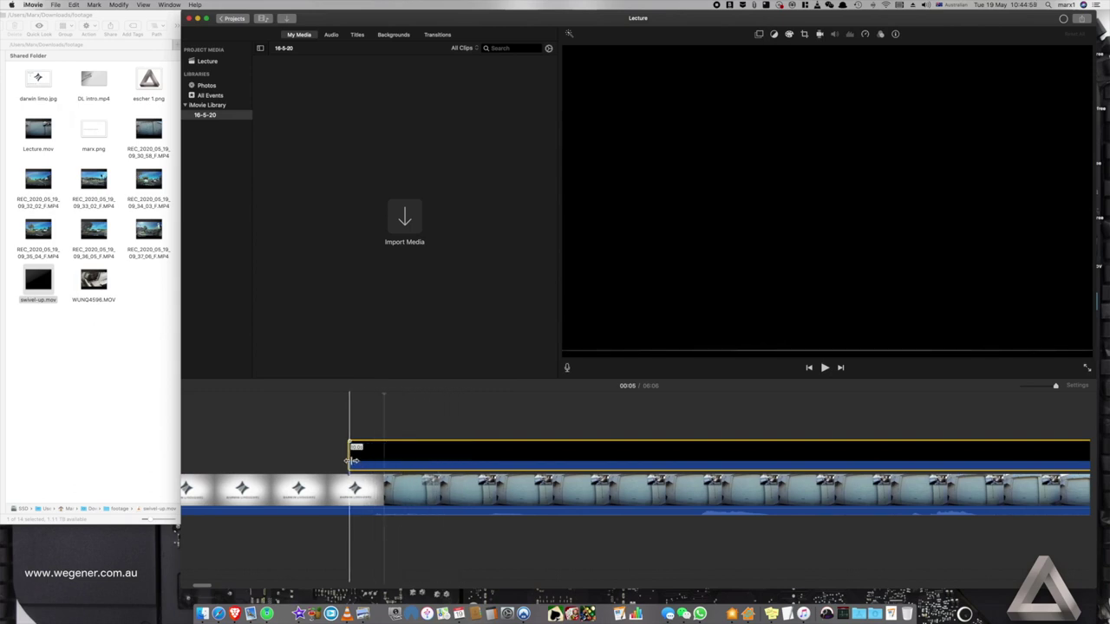
left_click_drag(353, 460, 411, 460)
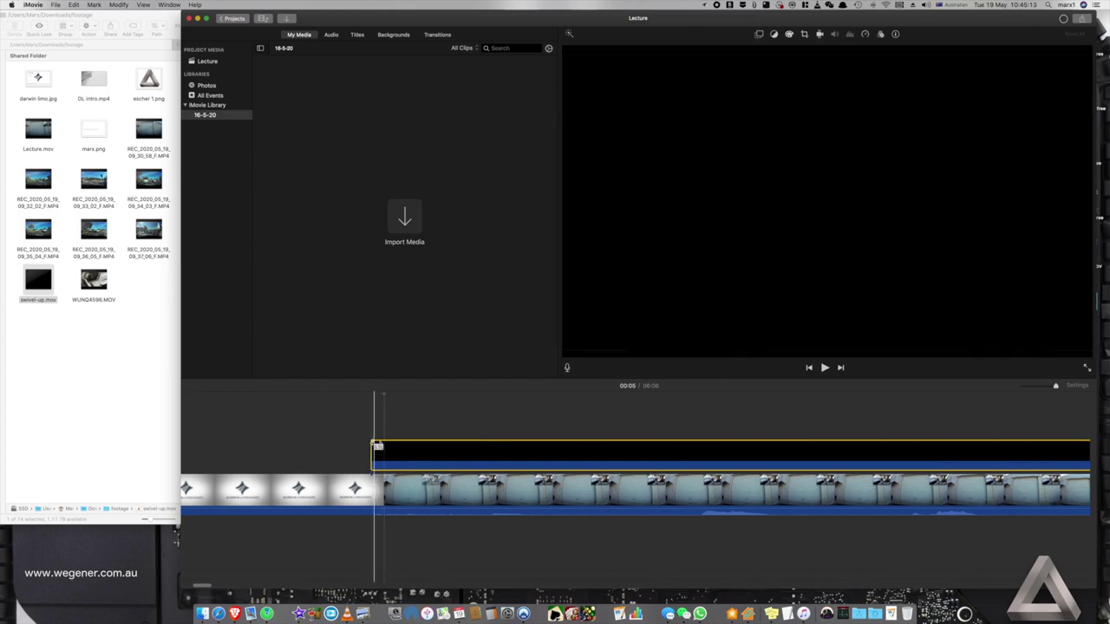
left_click_drag(378, 445, 371, 446)
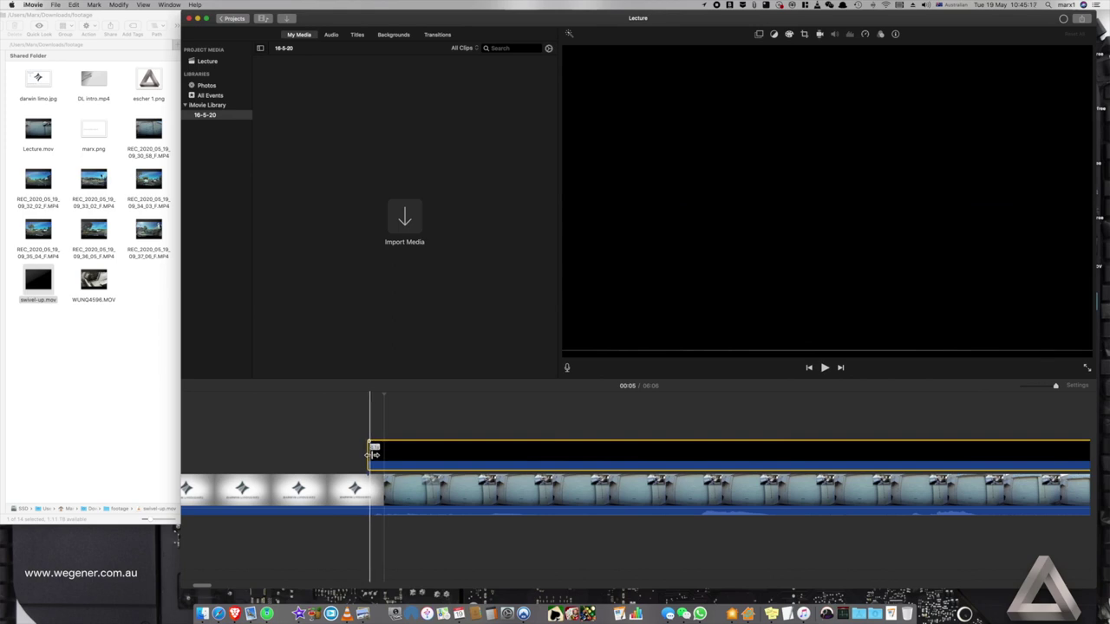
left_click_drag(372, 451, 372, 447)
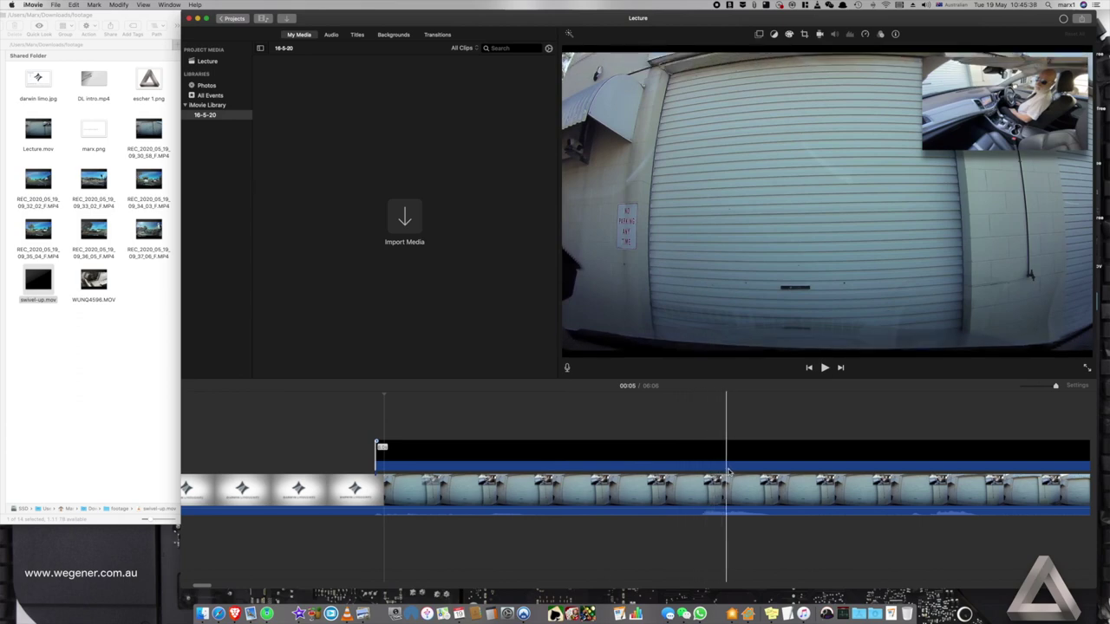
left_click(780, 457)
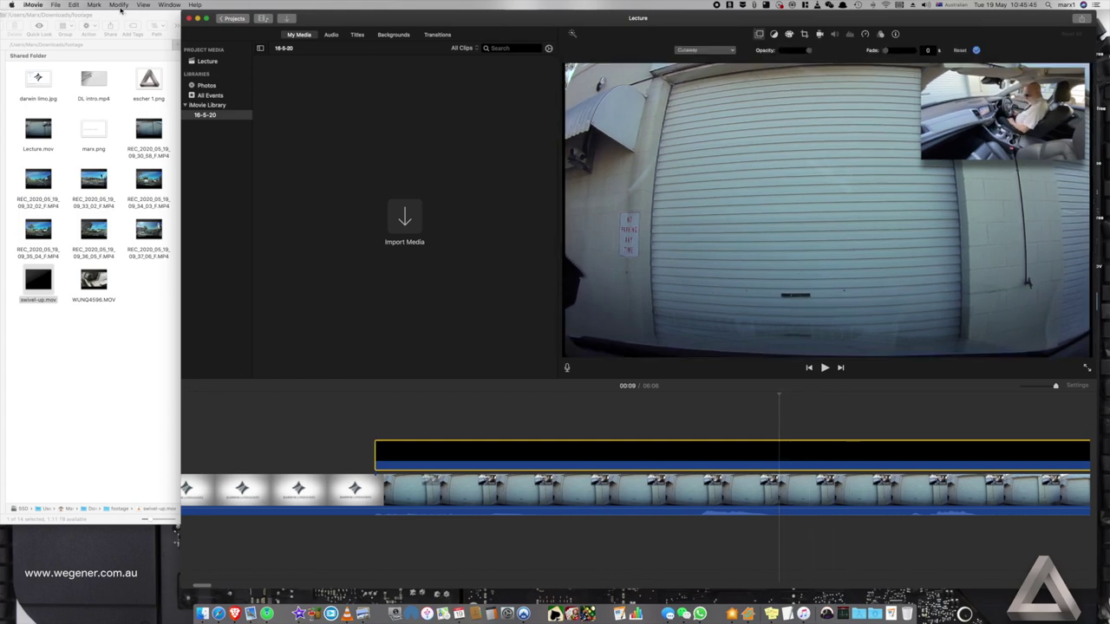
Step: Split the swivel-up overlay at 00:09 and delete the trailing piece
left_click(119, 5)
left_click(130, 69)
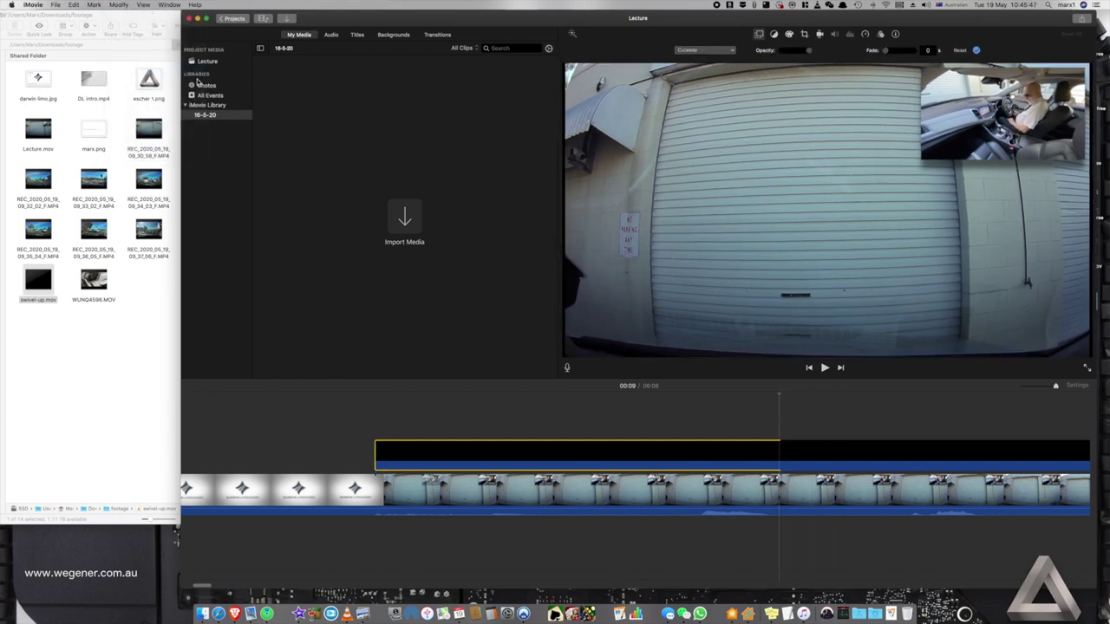
left_click(870, 452)
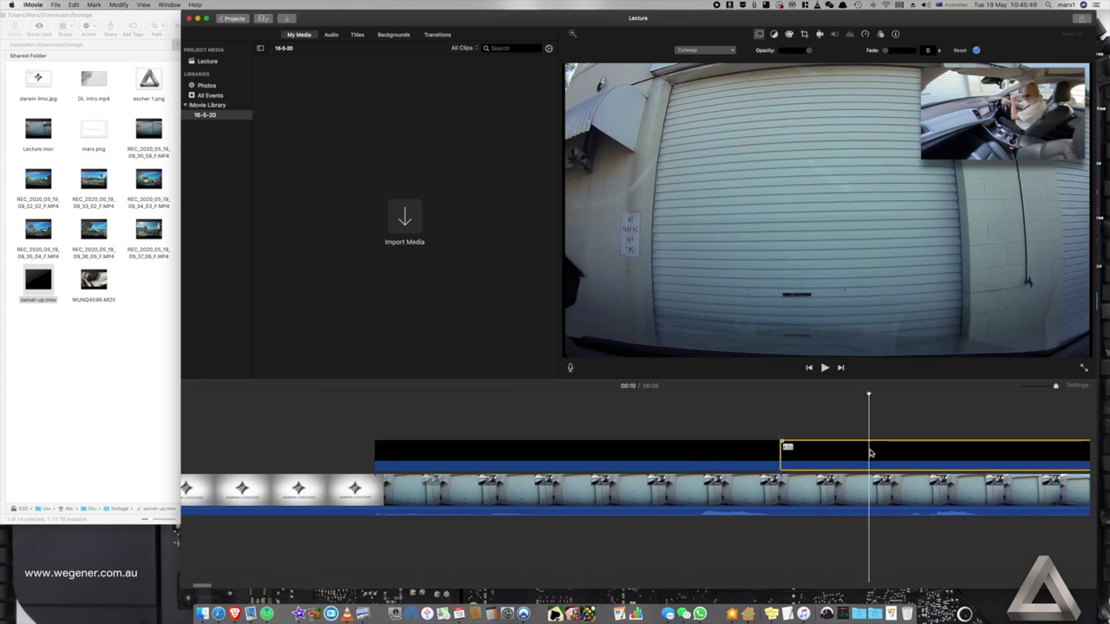
key("Delete")
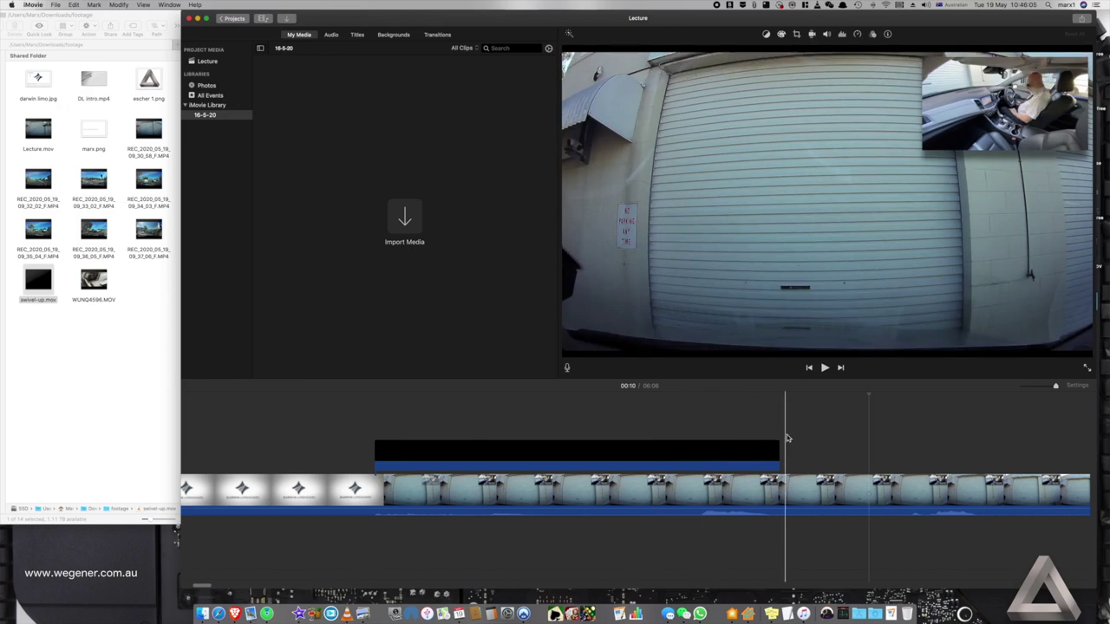
Step: Re-export the movie as Lecture.mov to the footage folder, replacing the existing file
left_click(1082, 21)
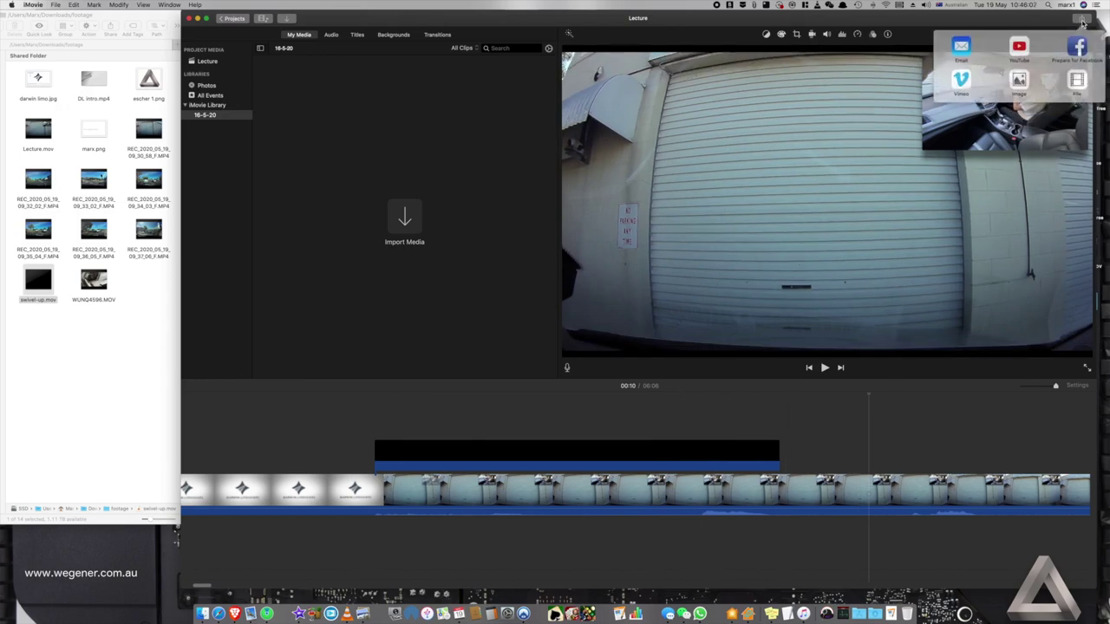
left_click(1077, 77)
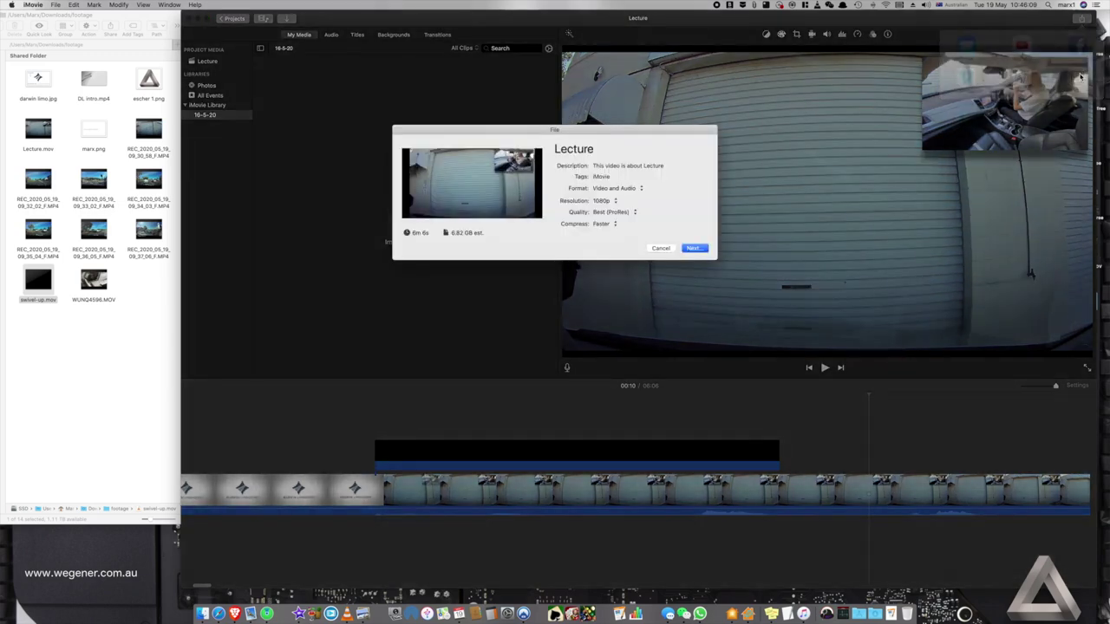
left_click(692, 249)
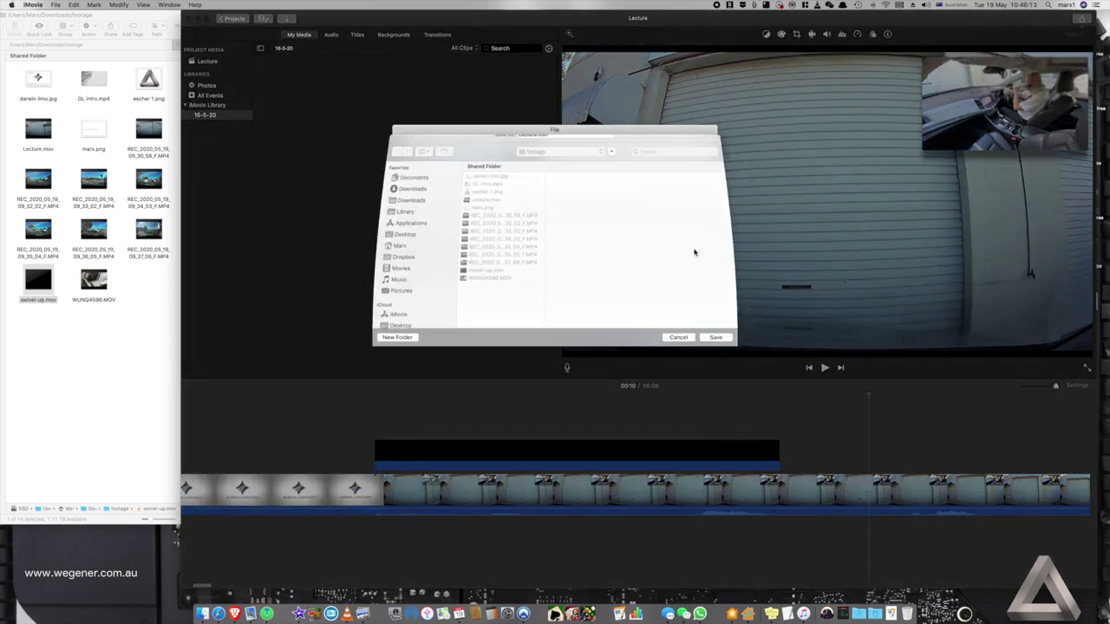
left_click(714, 350)
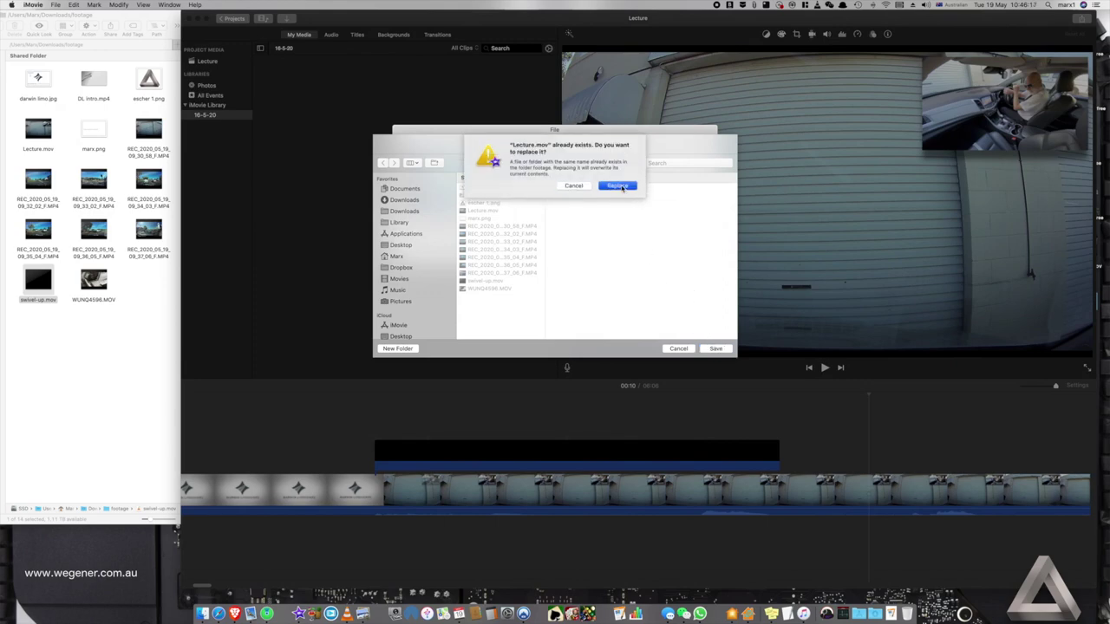
left_click(617, 187)
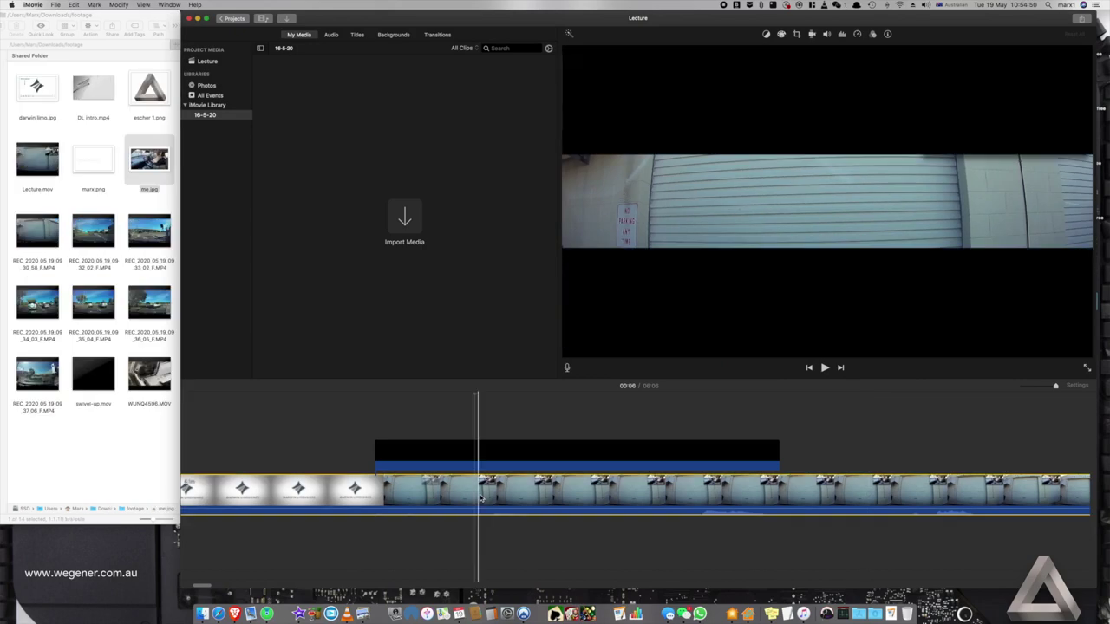
key("super+a")
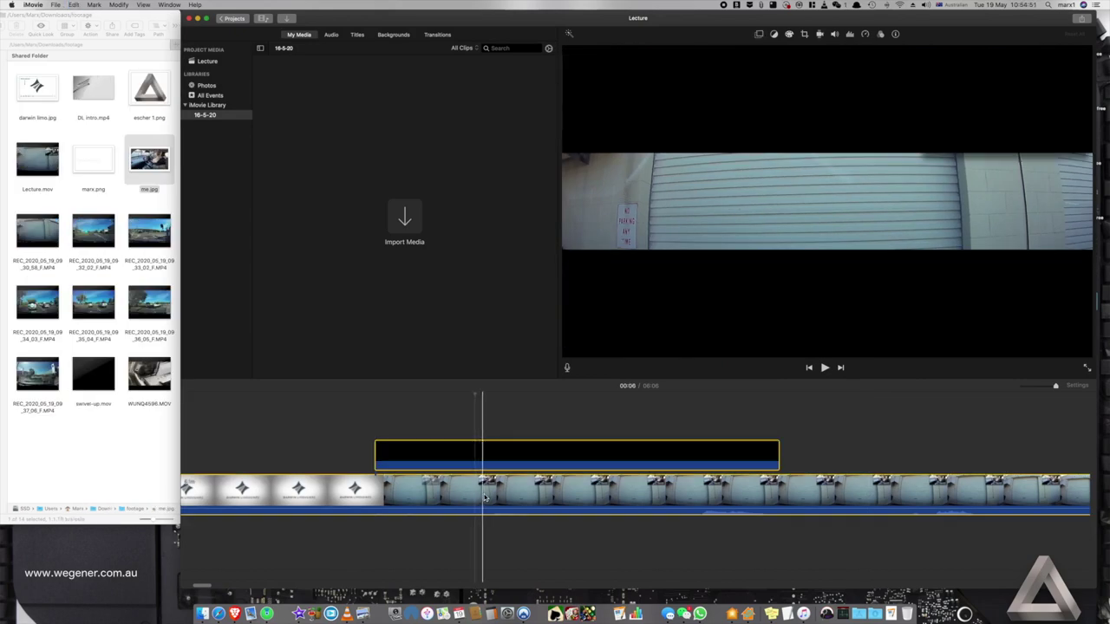
Step: Clear the timeline, insert Lecture.mov as its only clip, and play it from the beginning
key("Delete")
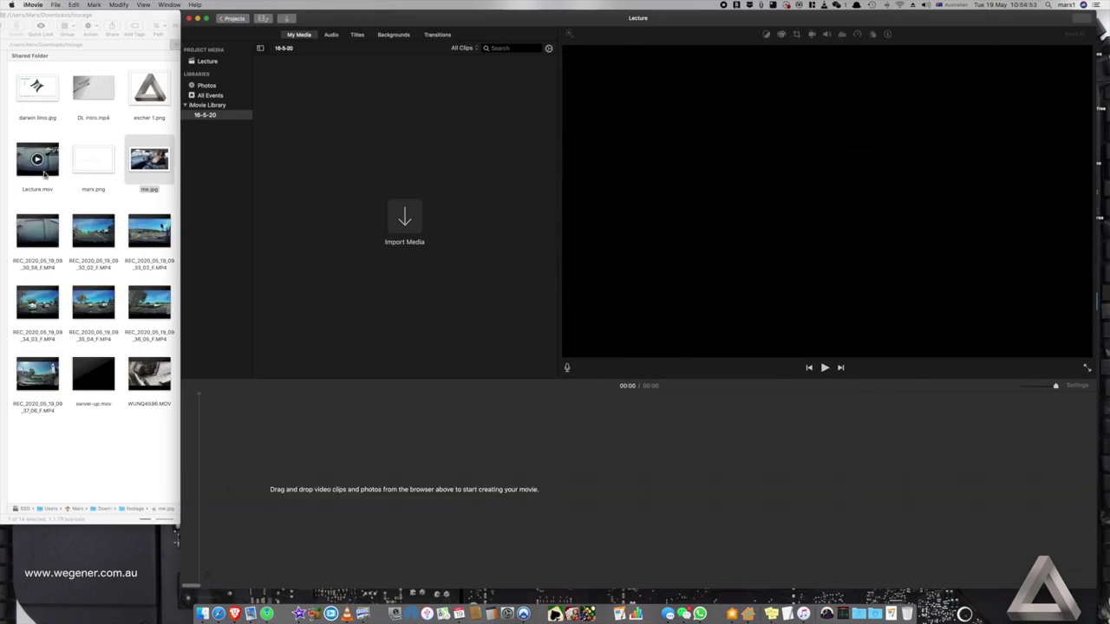
left_click_drag(43, 174, 244, 492)
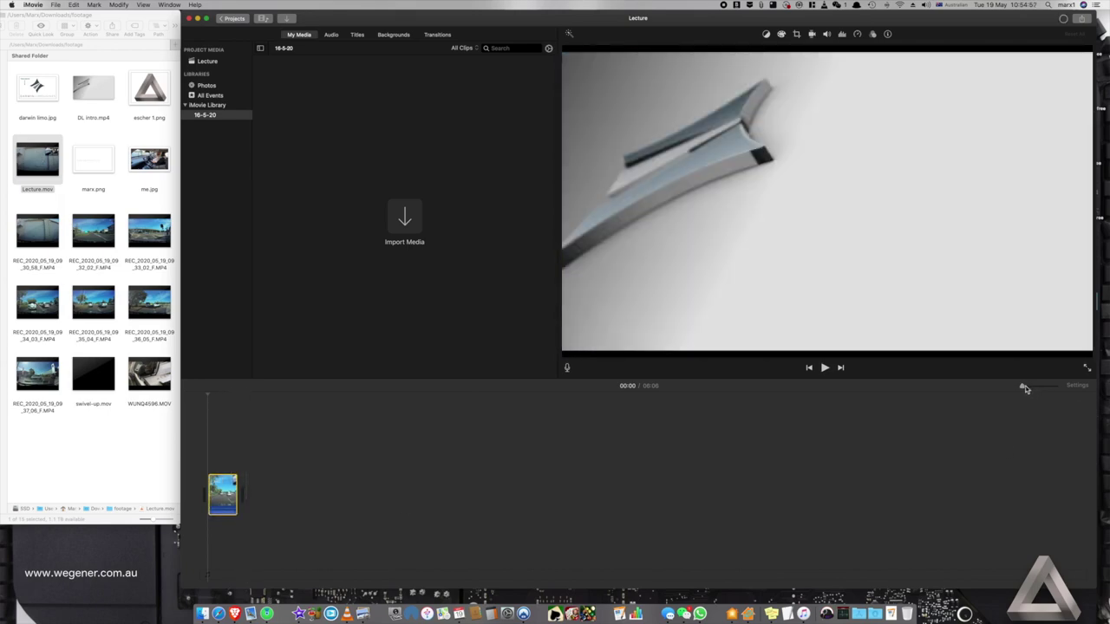
left_click_drag(1025, 389, 1034, 385)
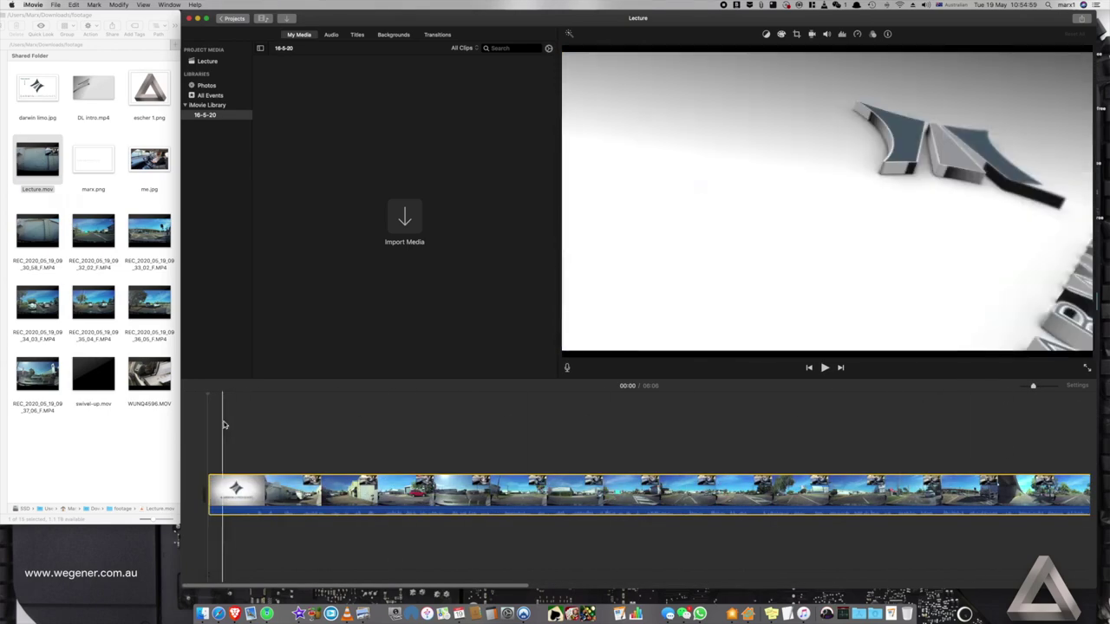
left_click(209, 424)
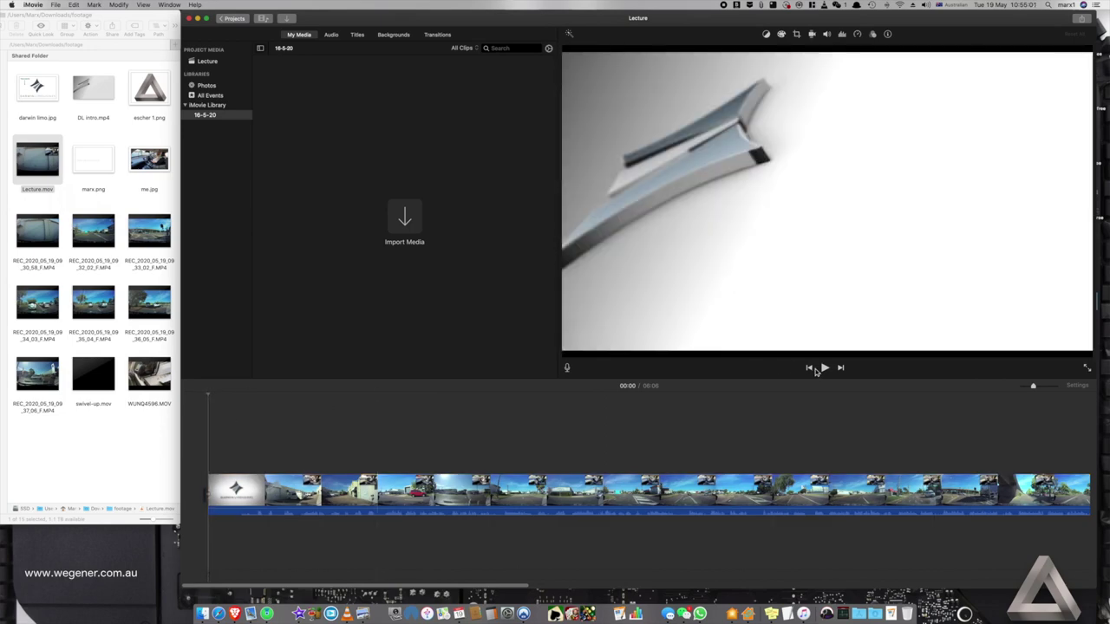
left_click(824, 368)
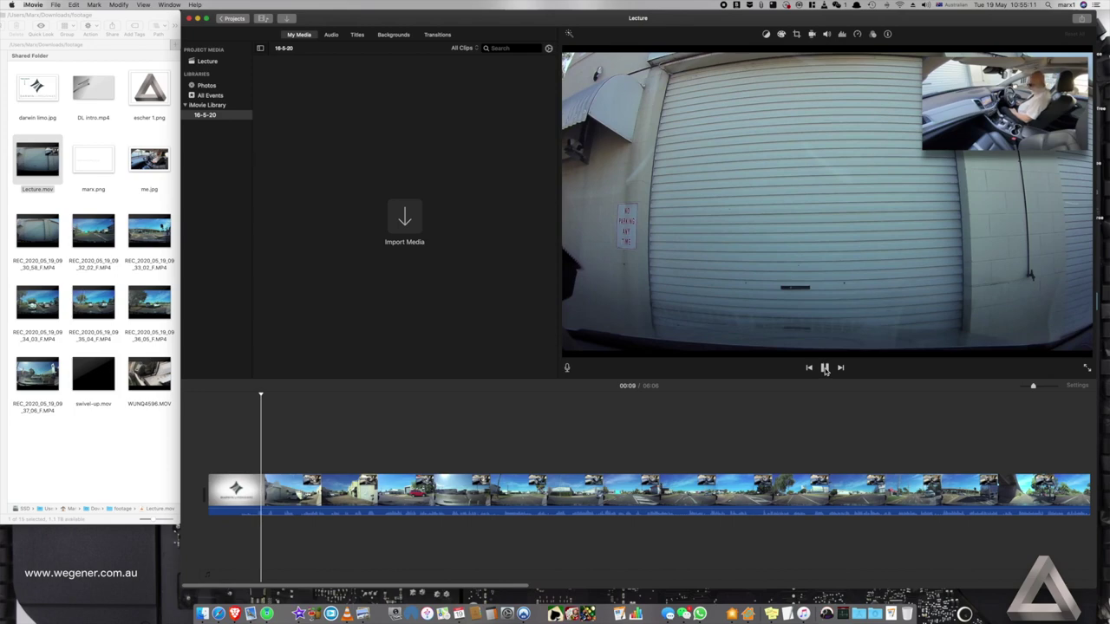
key("space")
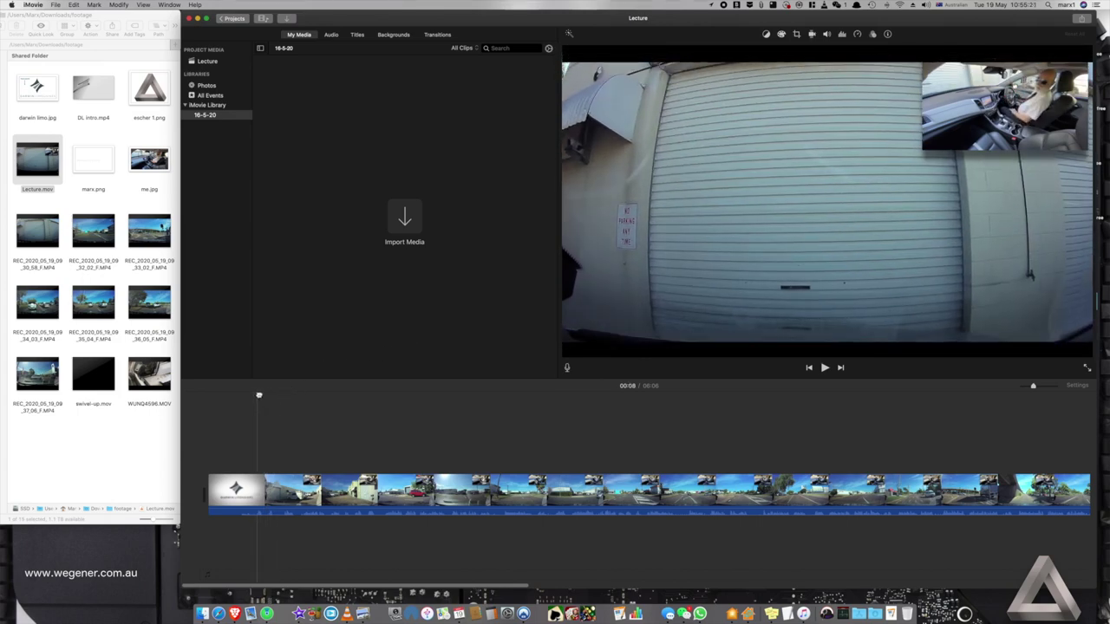
Step: Connect escher 1.png above the lecture clip and scroll the timeline back to the start
left_click_drag(158, 96, 835, 459)
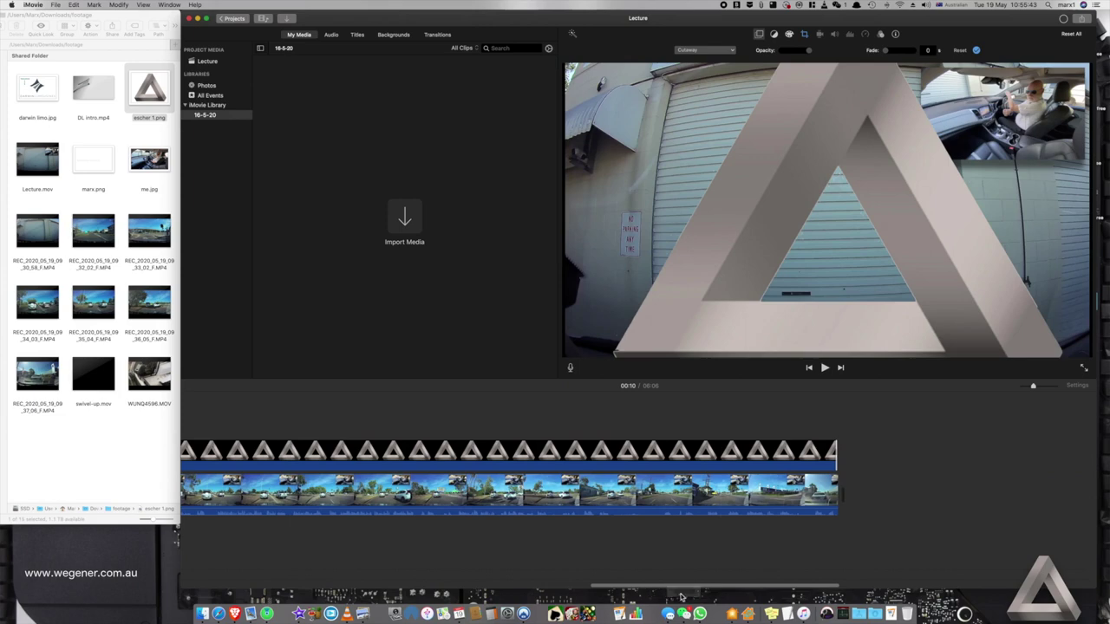
left_click_drag(683, 591, 277, 590)
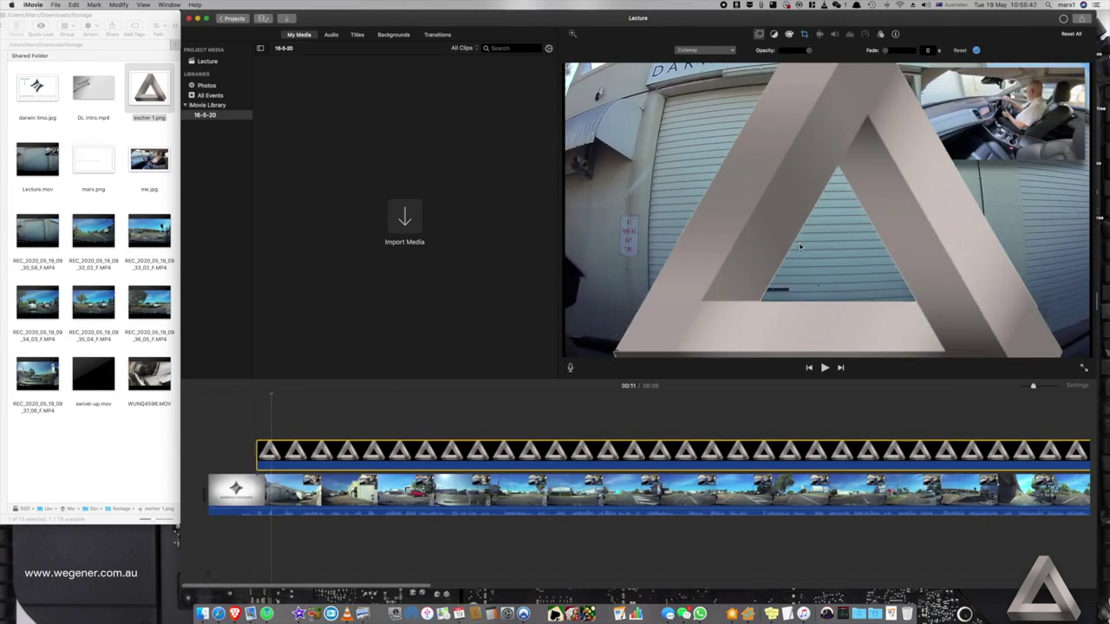
Step: Fit the whole triangle image in frame and set it as a Picture in Picture overlay
left_click(804, 35)
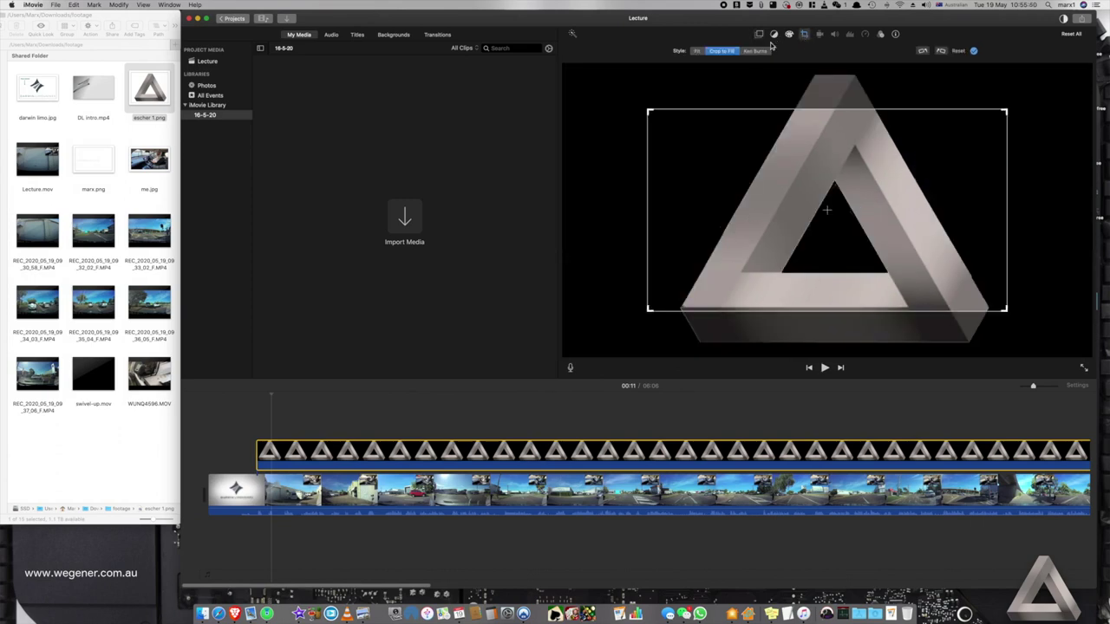
left_click(697, 52)
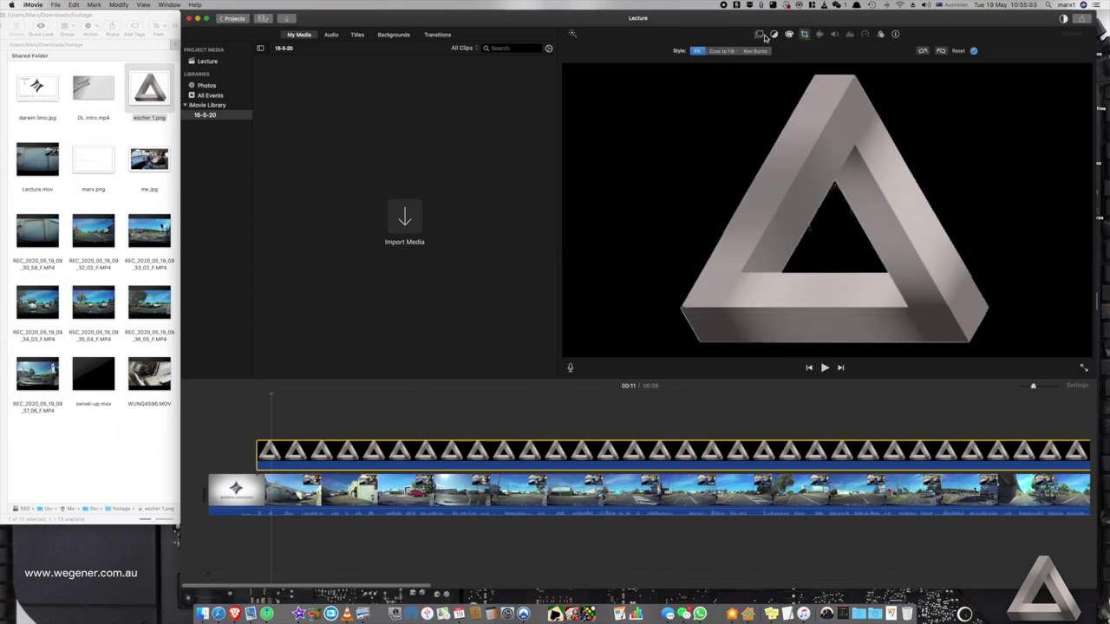
left_click(760, 35)
left_click(733, 52)
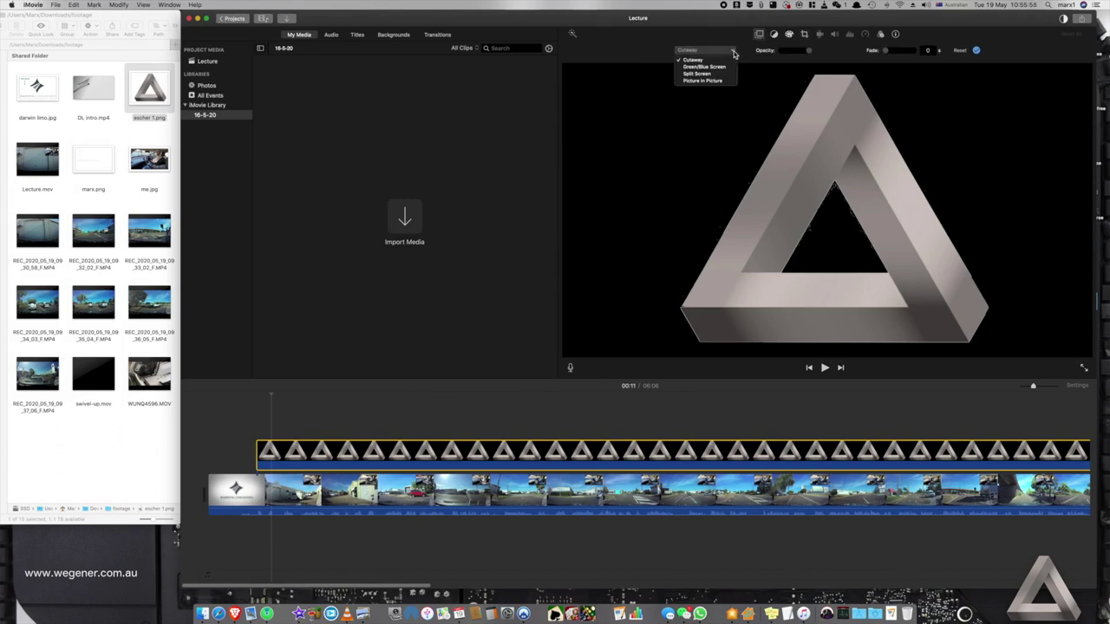
left_click(703, 81)
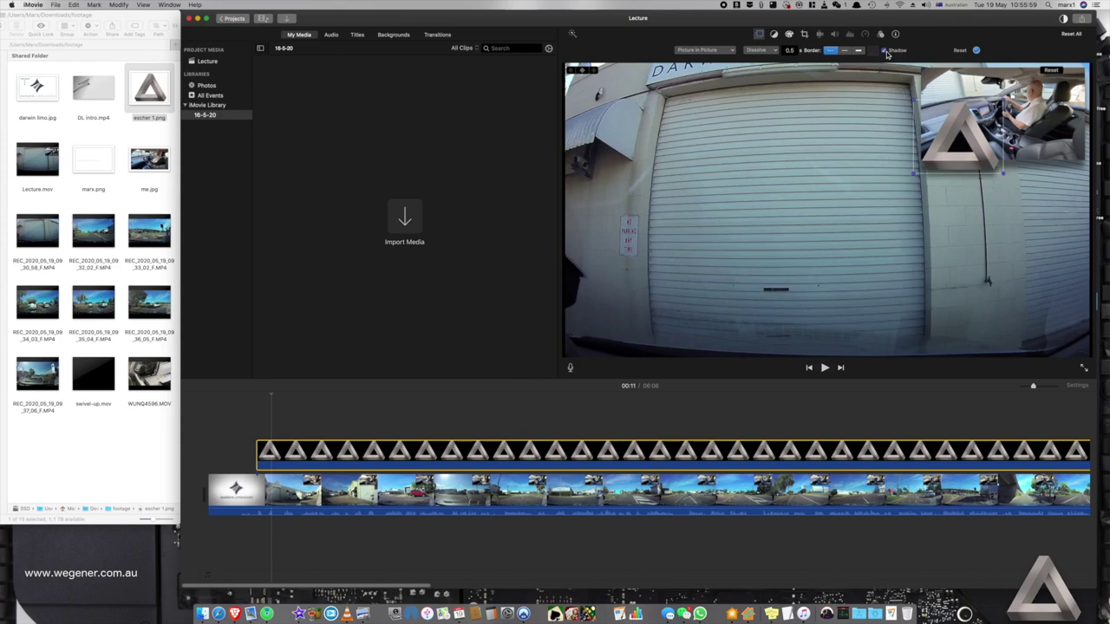
Step: Shrink the triangle into a small top-left logo and replay the movie to review it
left_click_drag(928, 141, 595, 111)
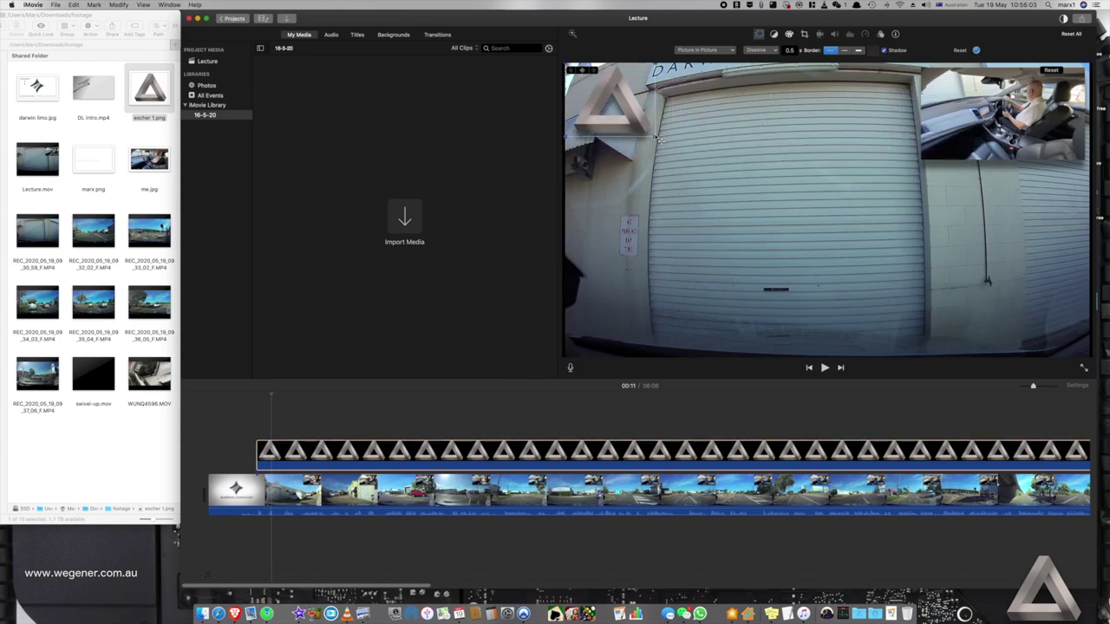
left_click_drag(656, 137, 704, 187)
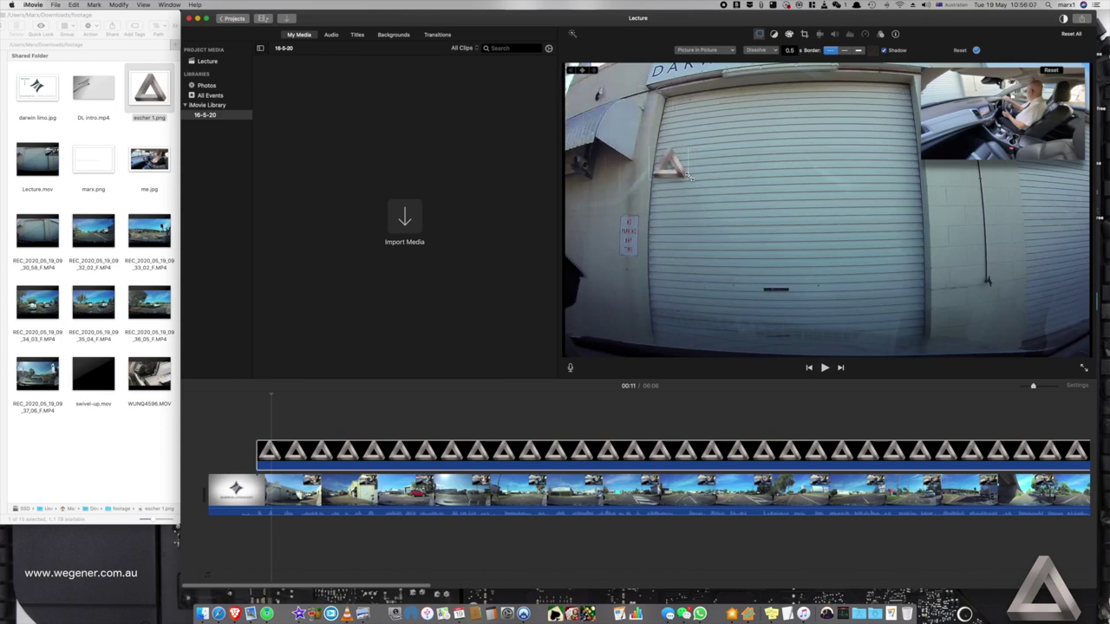
left_click_drag(684, 176, 645, 130)
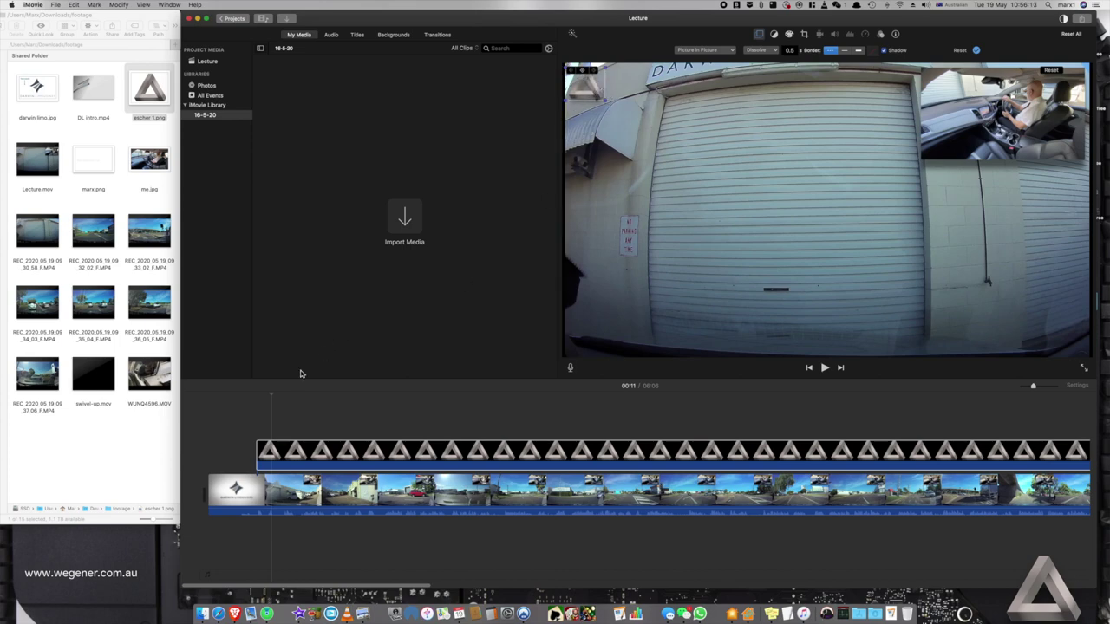
left_click(231, 398)
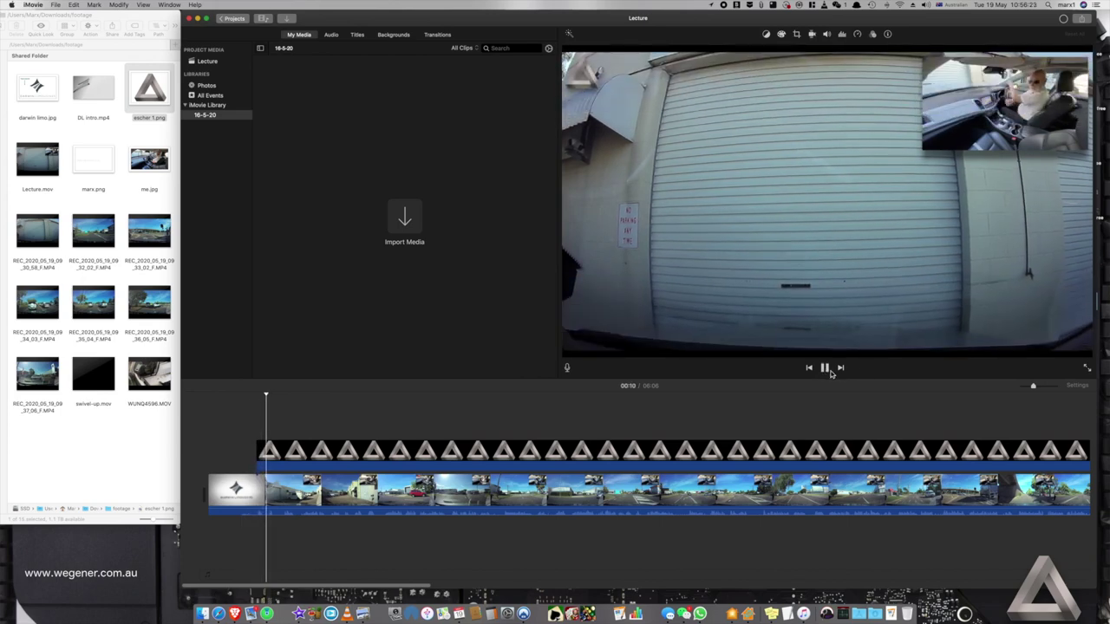
left_click(825, 369)
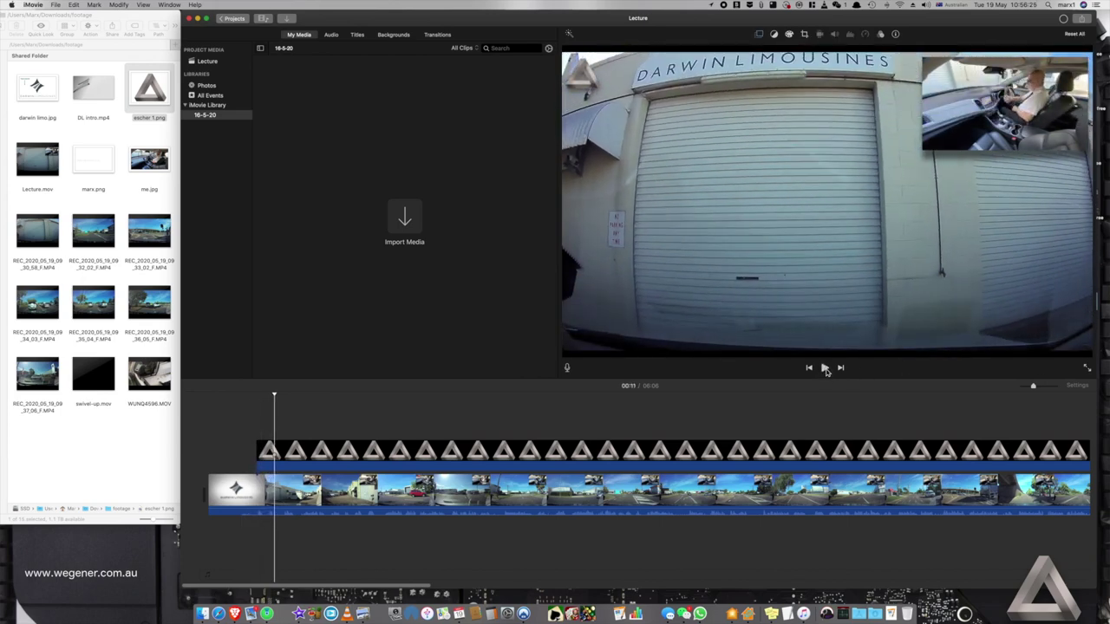
Step: Export the logo version at 1080p, overwriting Lecture.mov in the footage folder
left_click(1081, 19)
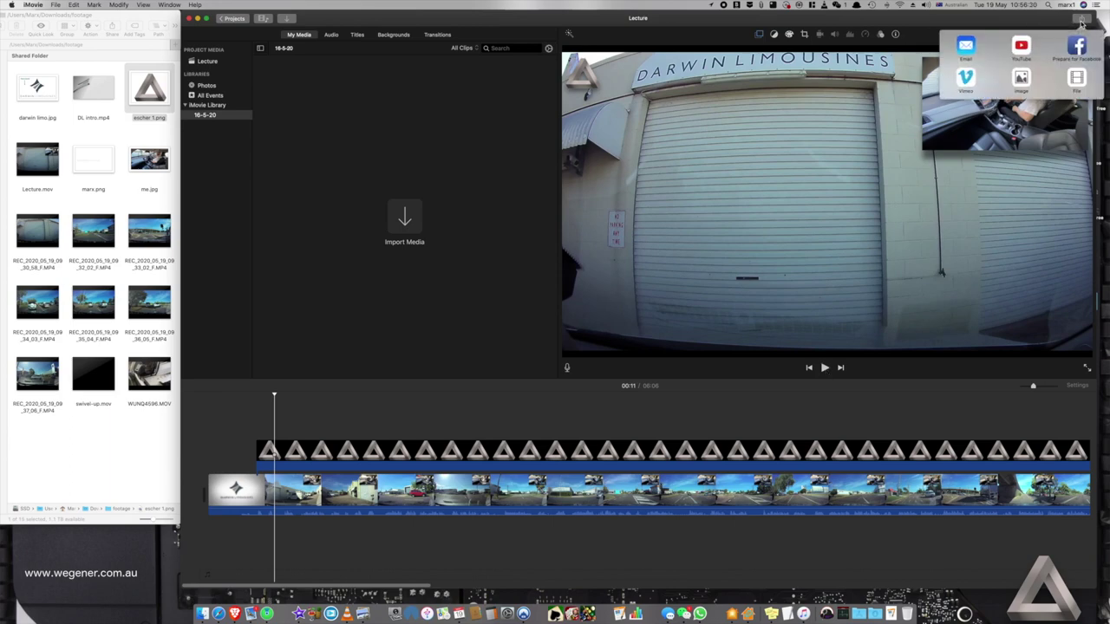
left_click(1077, 79)
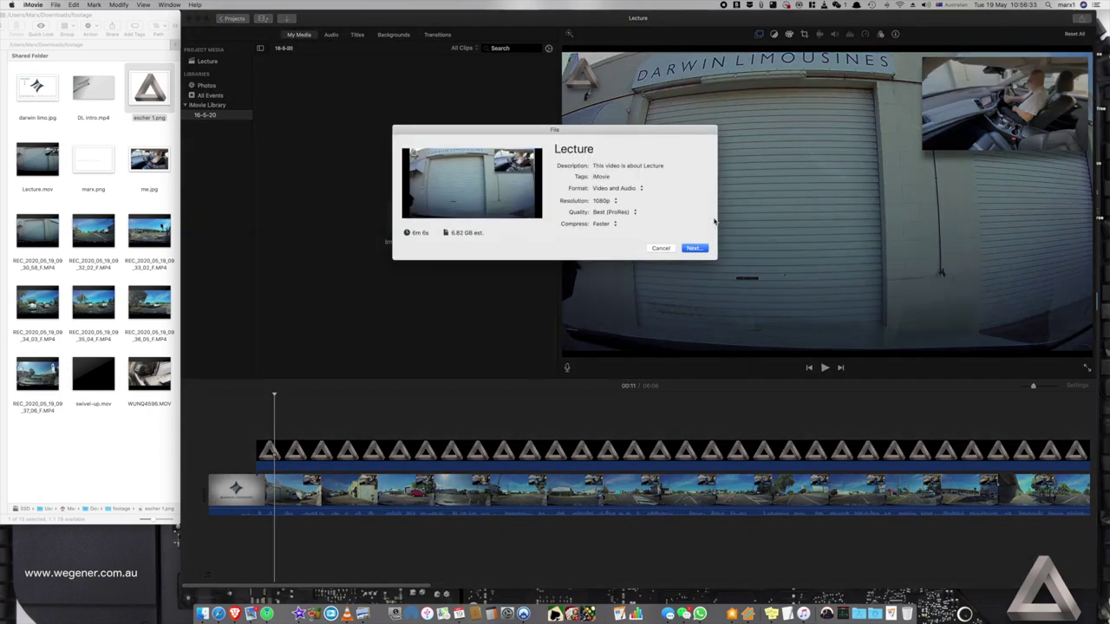
left_click(605, 224)
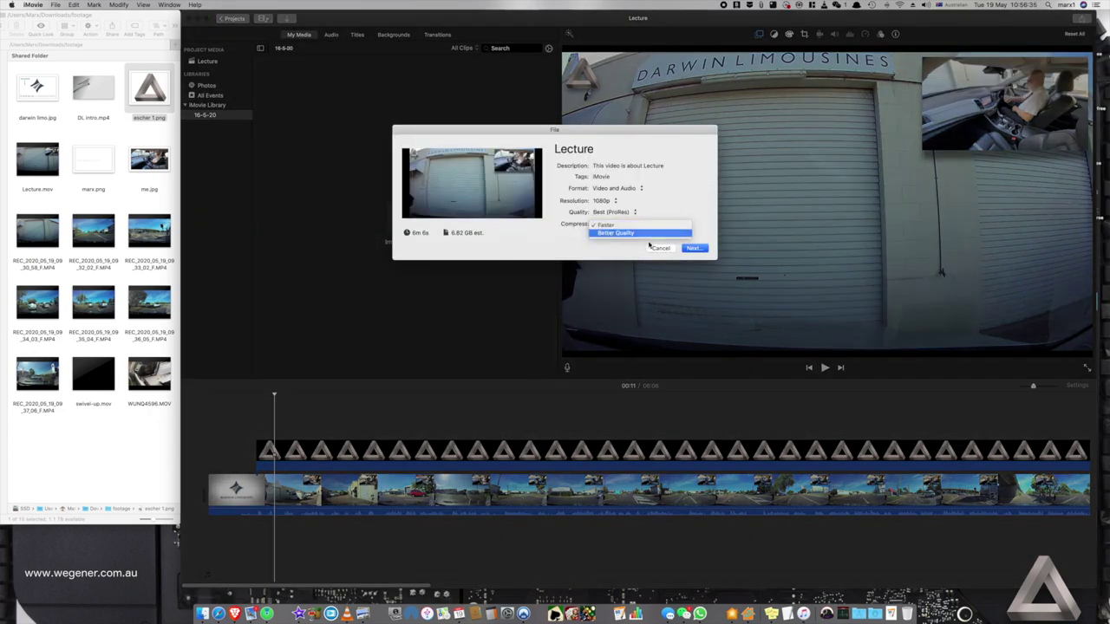
left_click(699, 251)
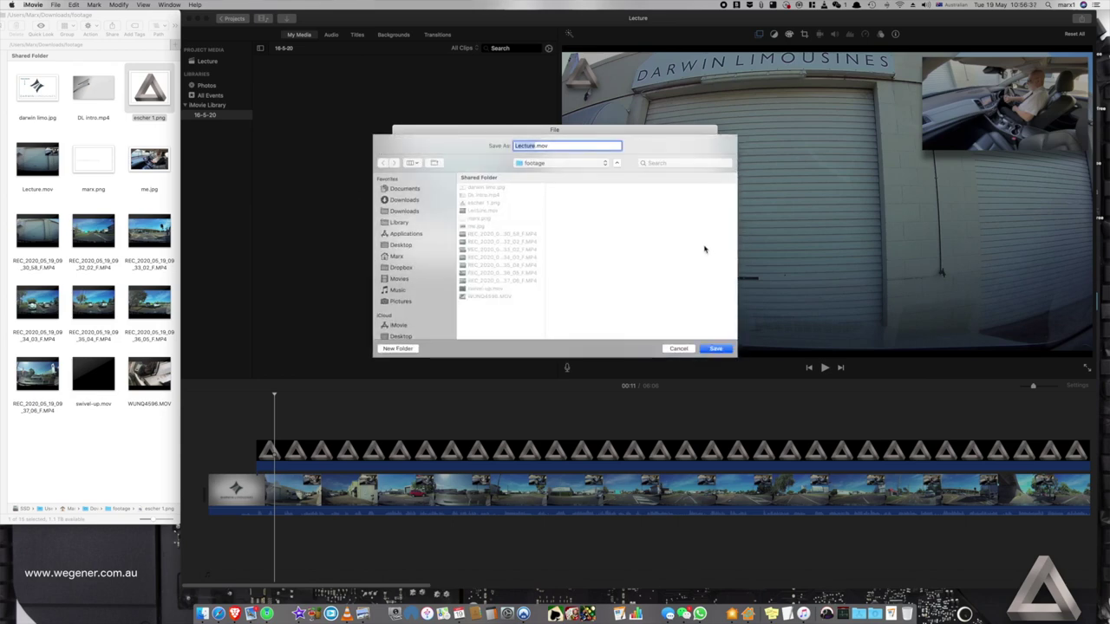
left_click(715, 349)
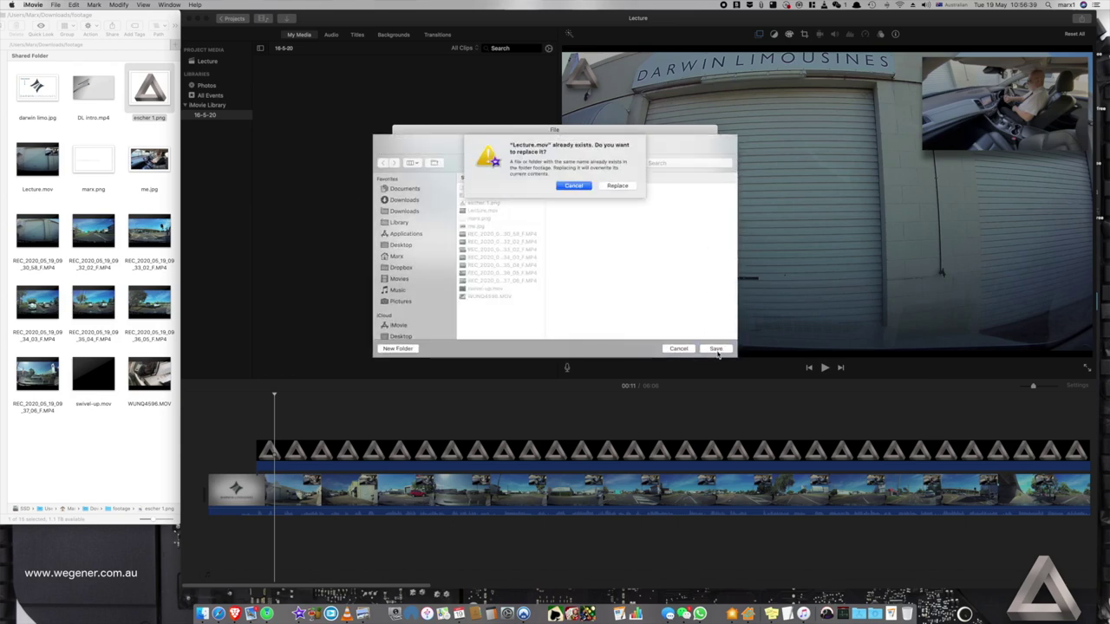
left_click(617, 186)
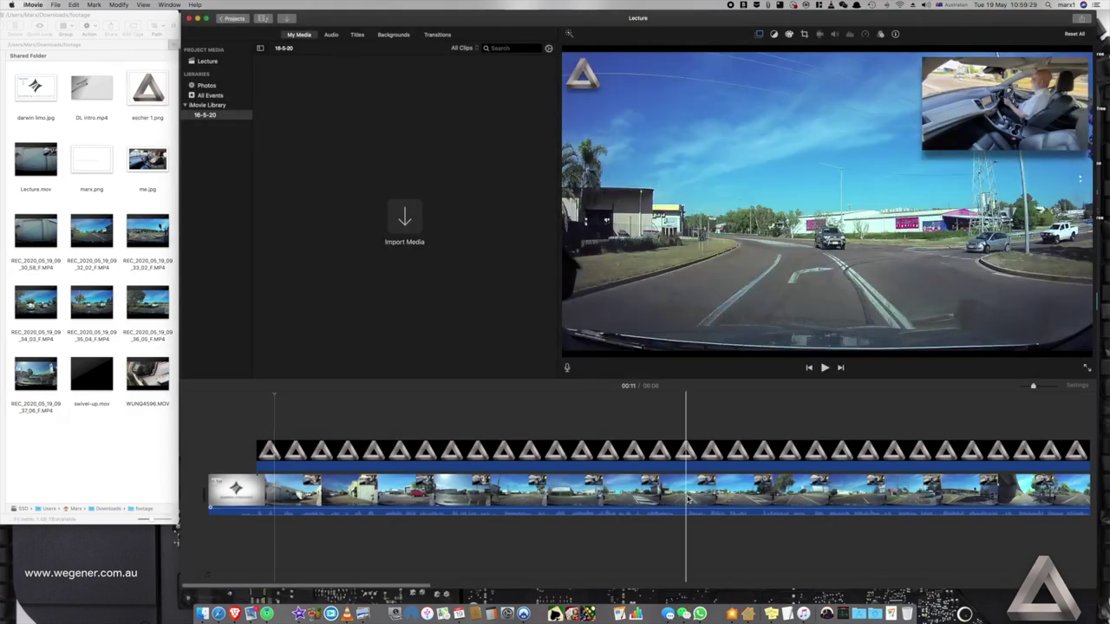
Step: Clear the timeline and bring in the newly exported Lecture.mov as a single clip
key("super+a")
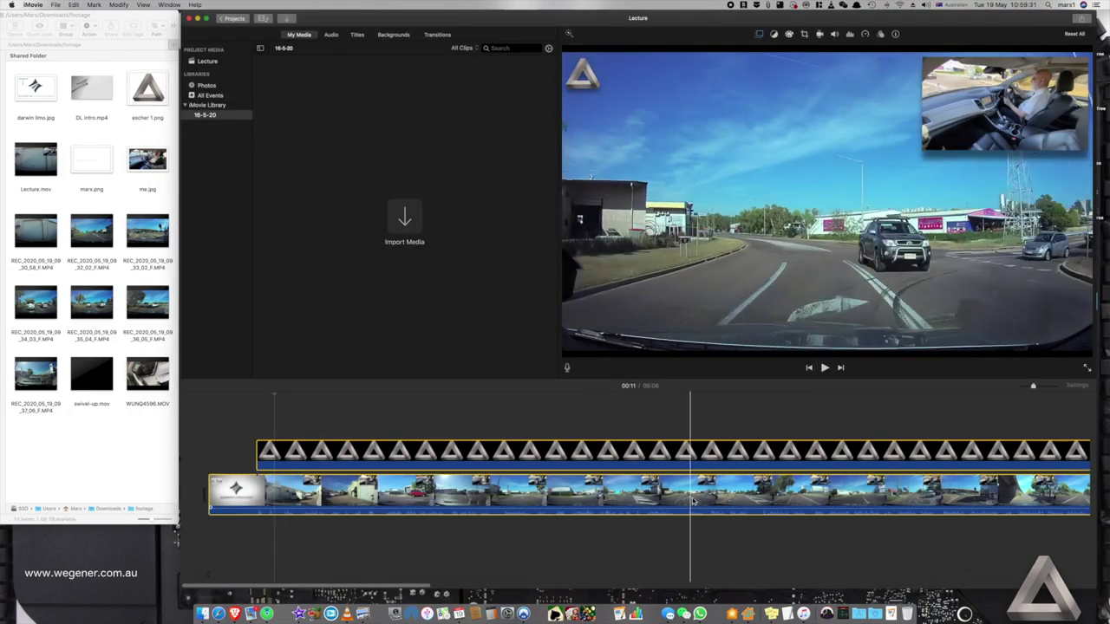
key("Delete")
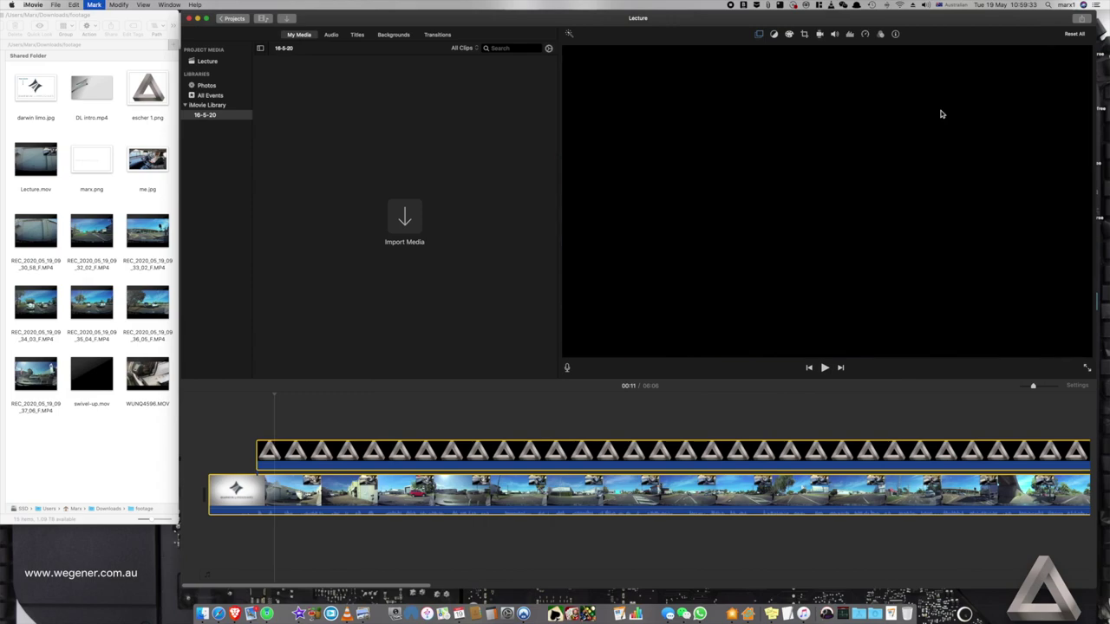
left_click_drag(48, 173, 215, 491)
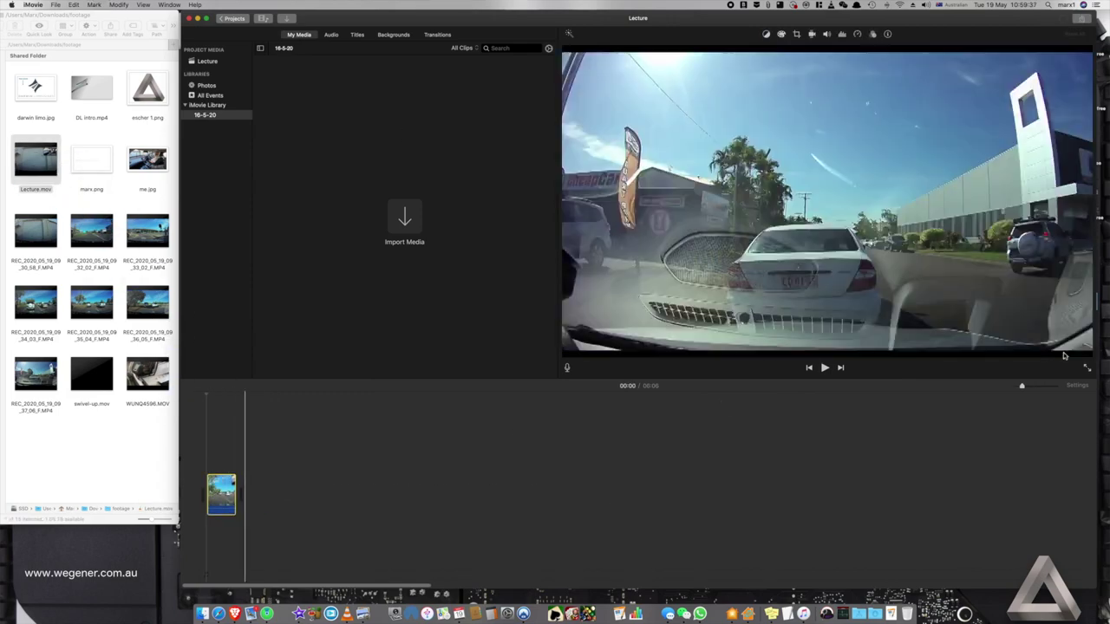
Step: Zoom the timeline in and play the opening, from the logo into the dashcam footage
left_click_drag(1022, 387, 1061, 390)
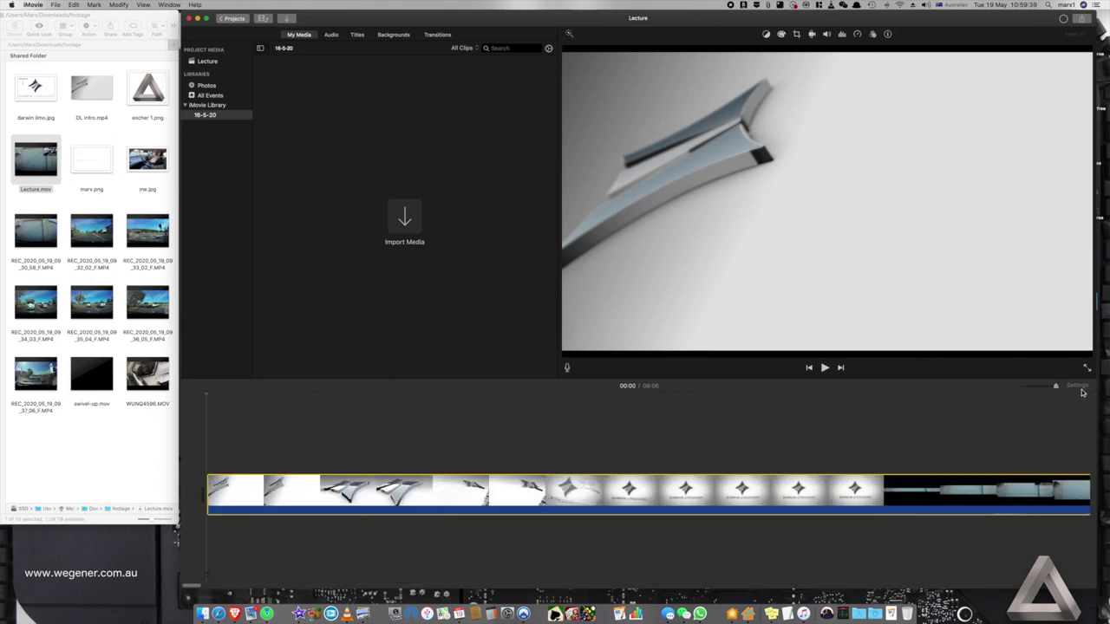
left_click(208, 416)
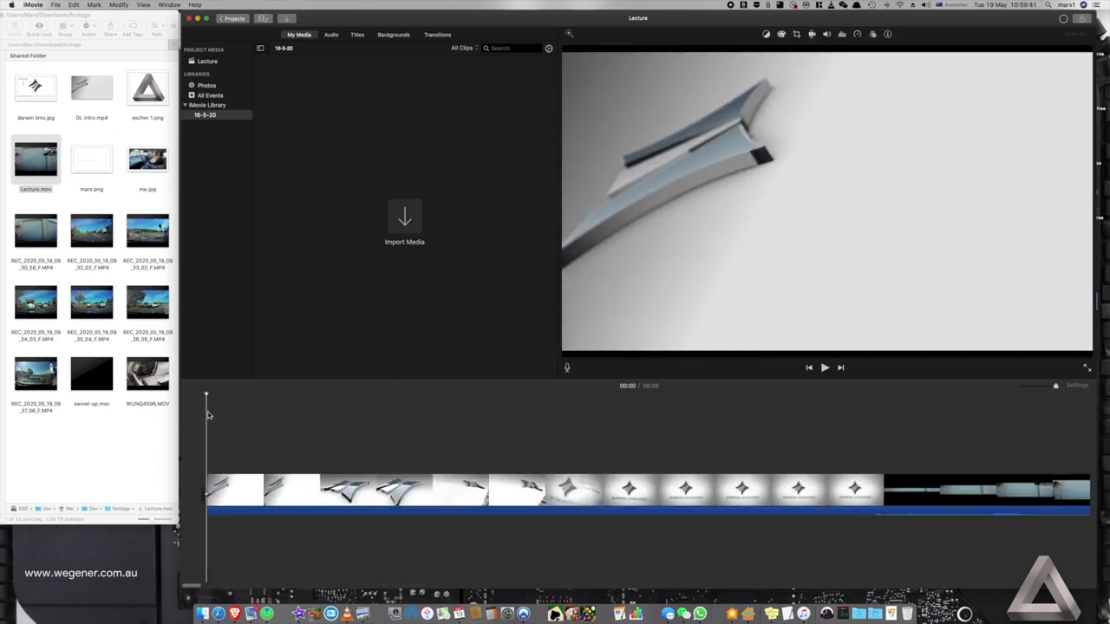
left_click(824, 368)
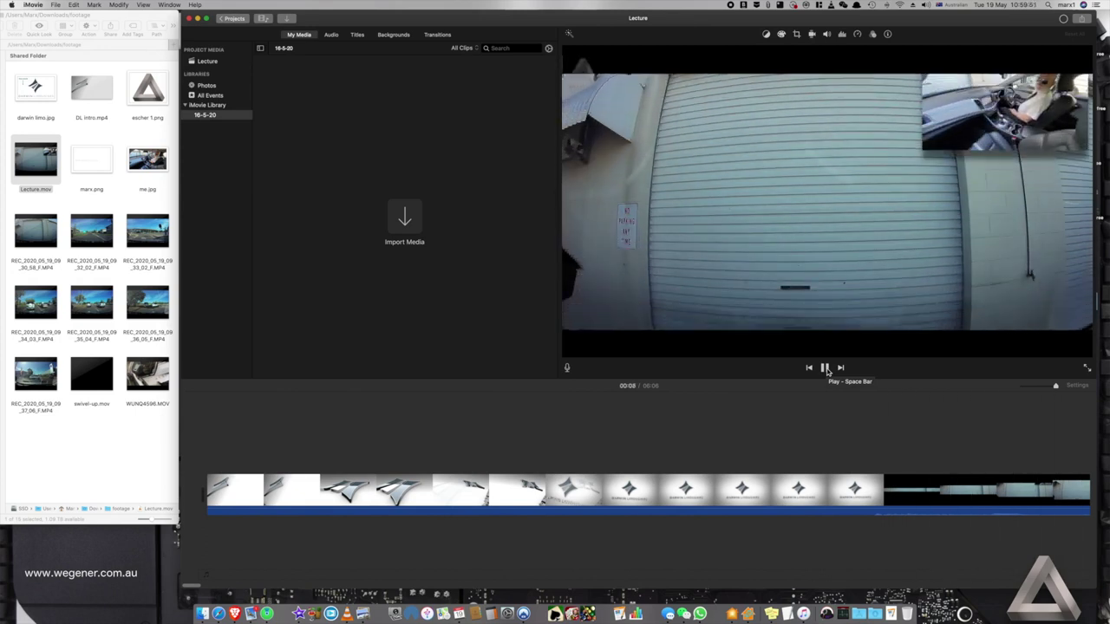
left_click(824, 368)
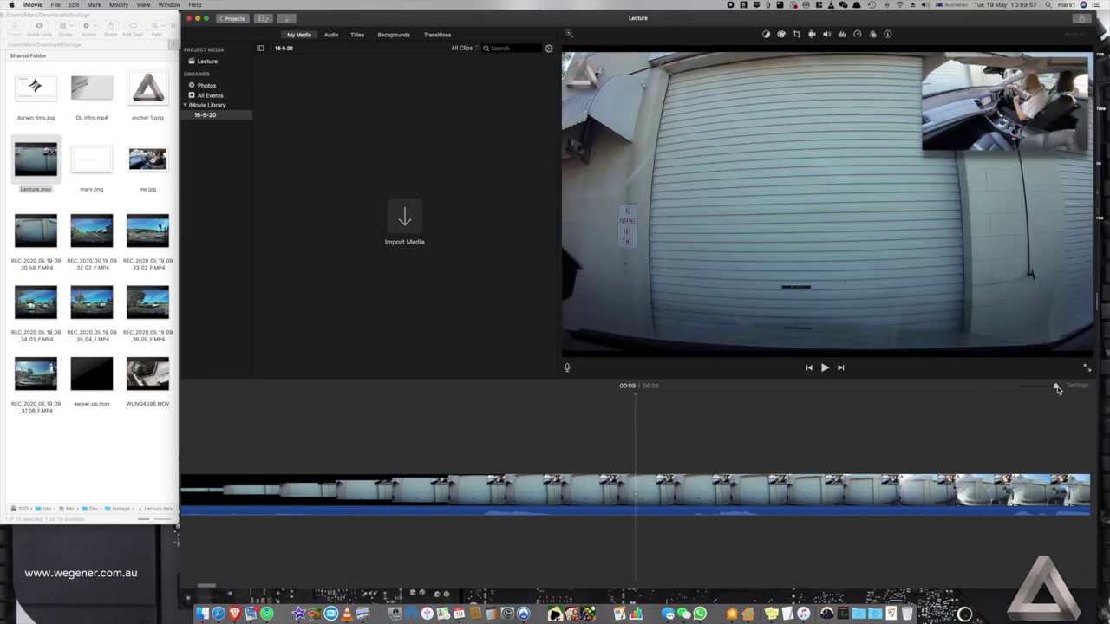
Step: Add marx.png above the footage, slide it past the logo intro and stretch it to the clip's end
left_click_drag(1057, 389, 1026, 391)
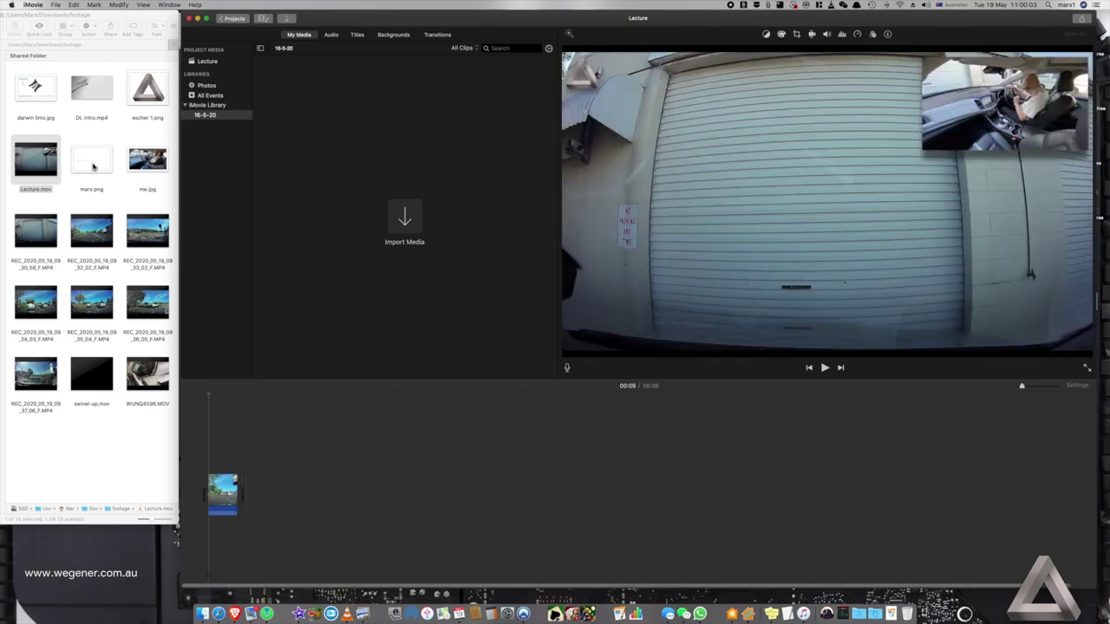
left_click_drag(93, 167, 208, 444)
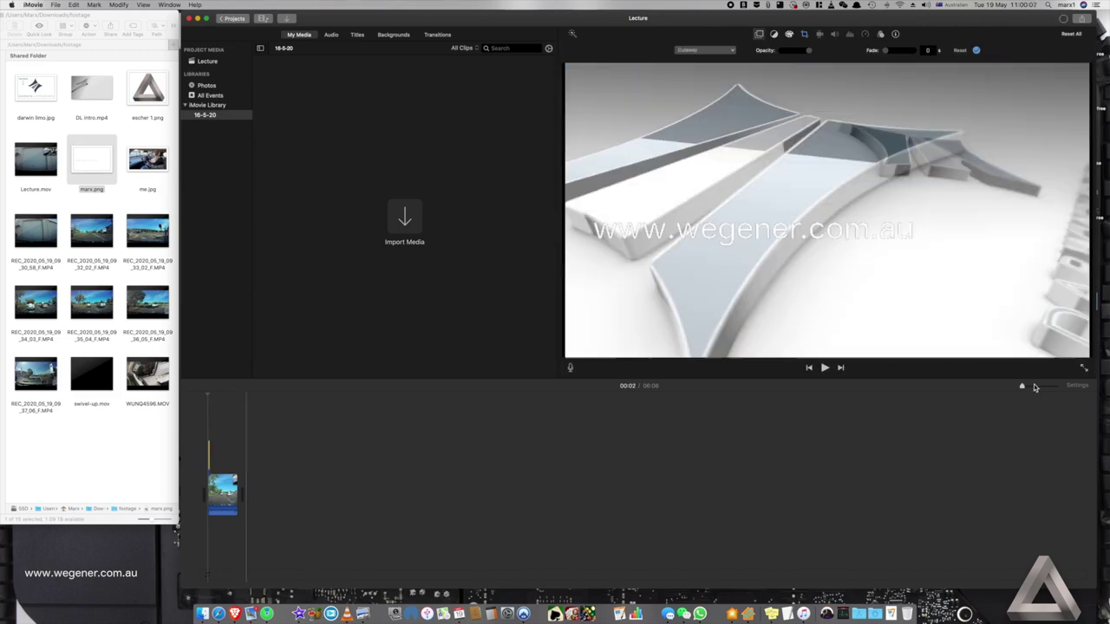
left_click_drag(1023, 390, 1045, 391)
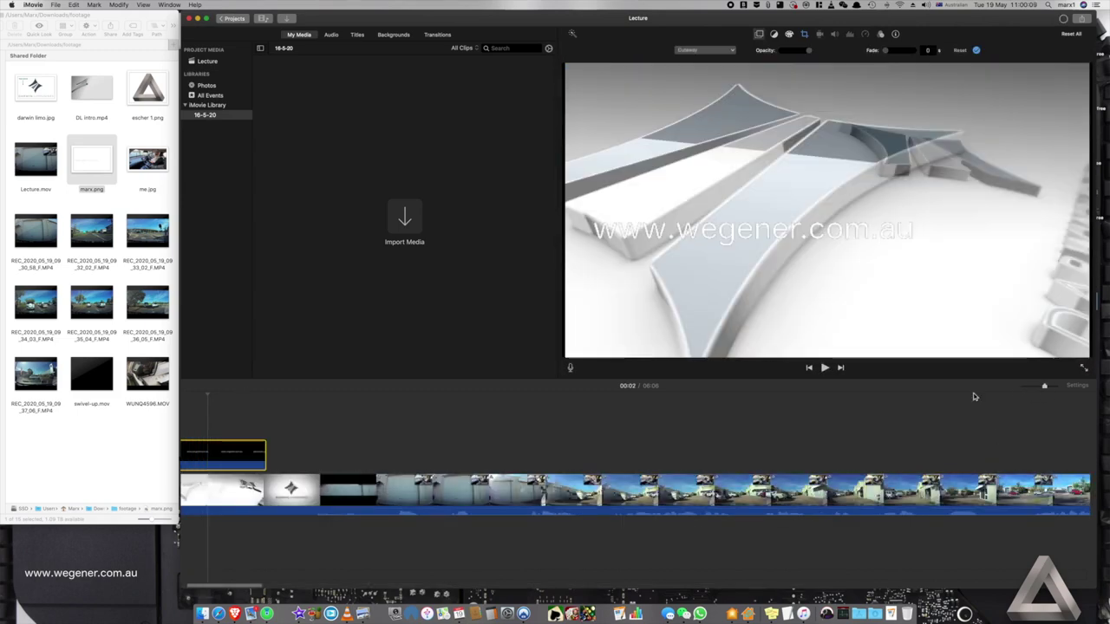
left_click_drag(226, 454, 460, 451)
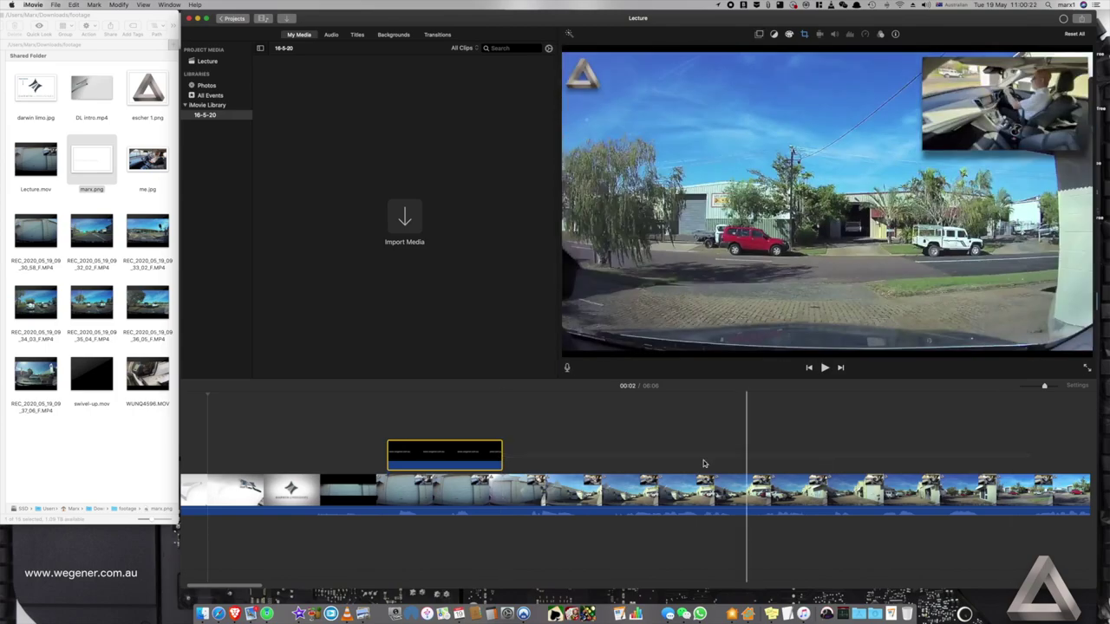
left_click_drag(504, 458, 1088, 452)
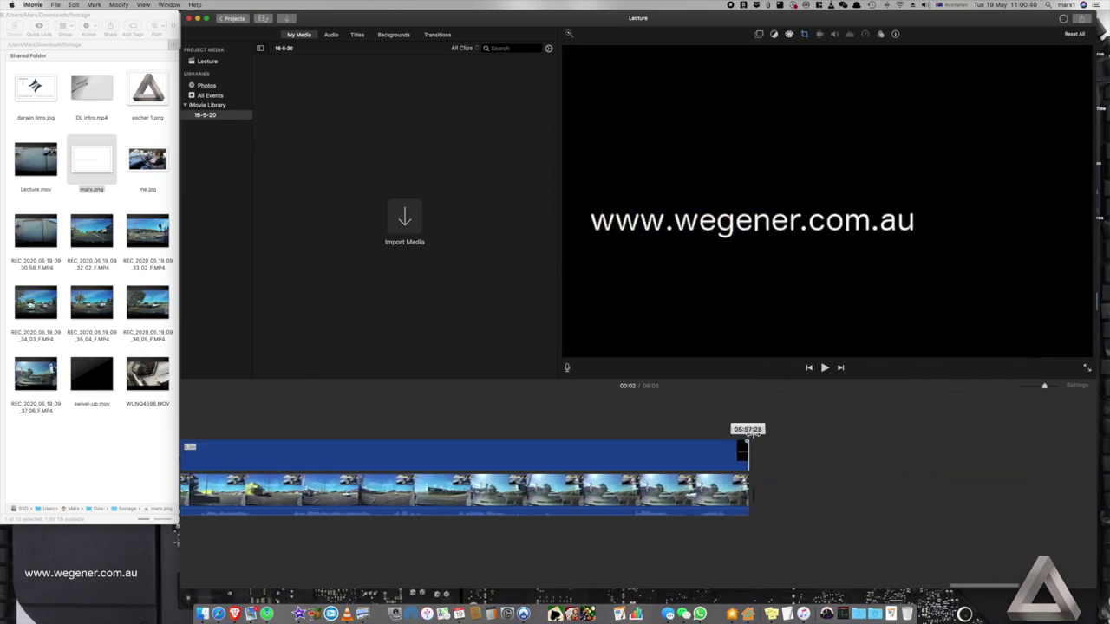
left_click_drag(746, 440, 747, 440)
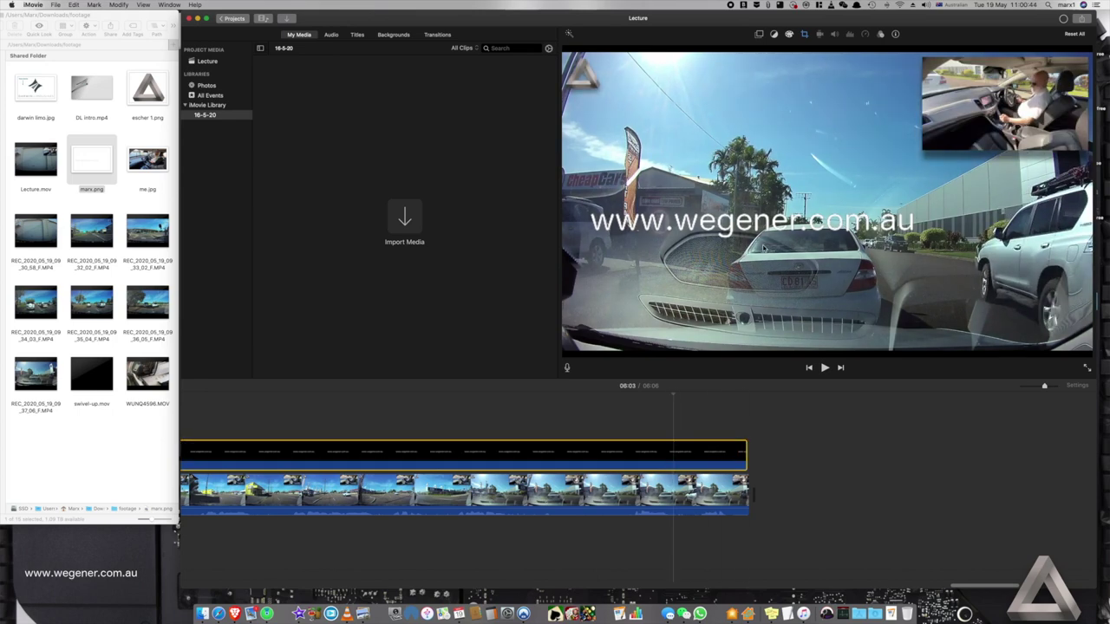
Step: Set the marx.png overlay's crop to Fit and its overlay style to Picture in Picture
left_click(804, 39)
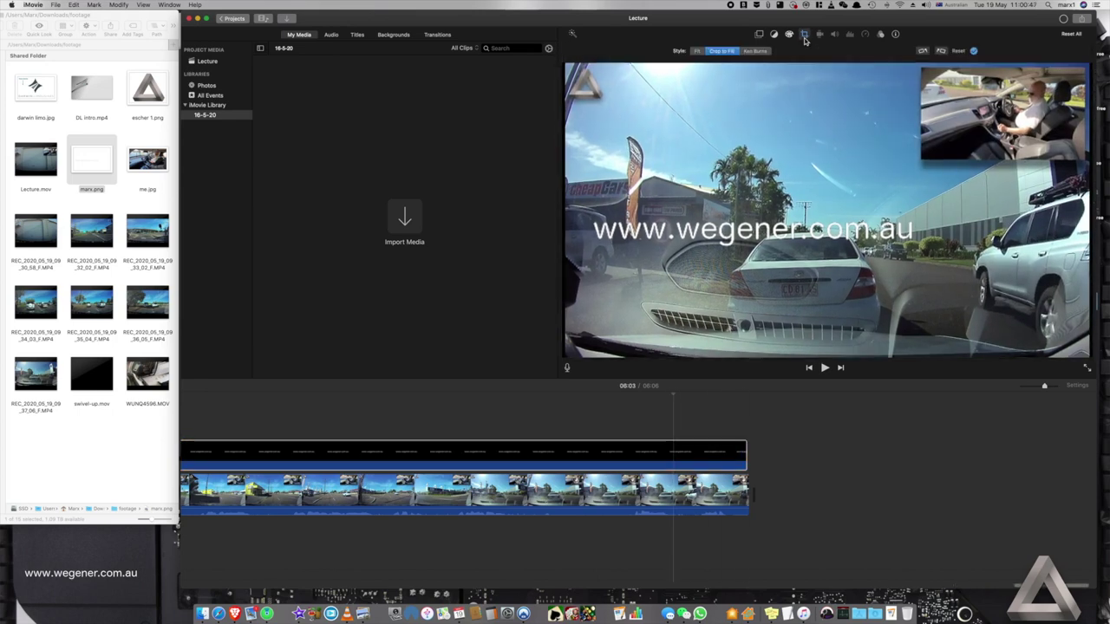
left_click(698, 52)
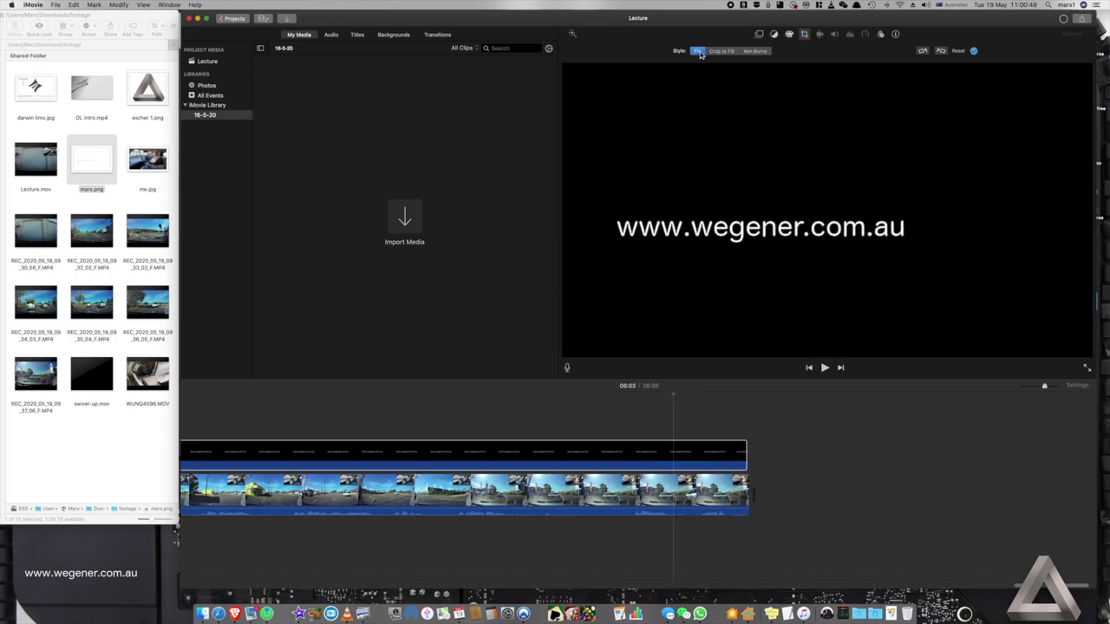
left_click(760, 35)
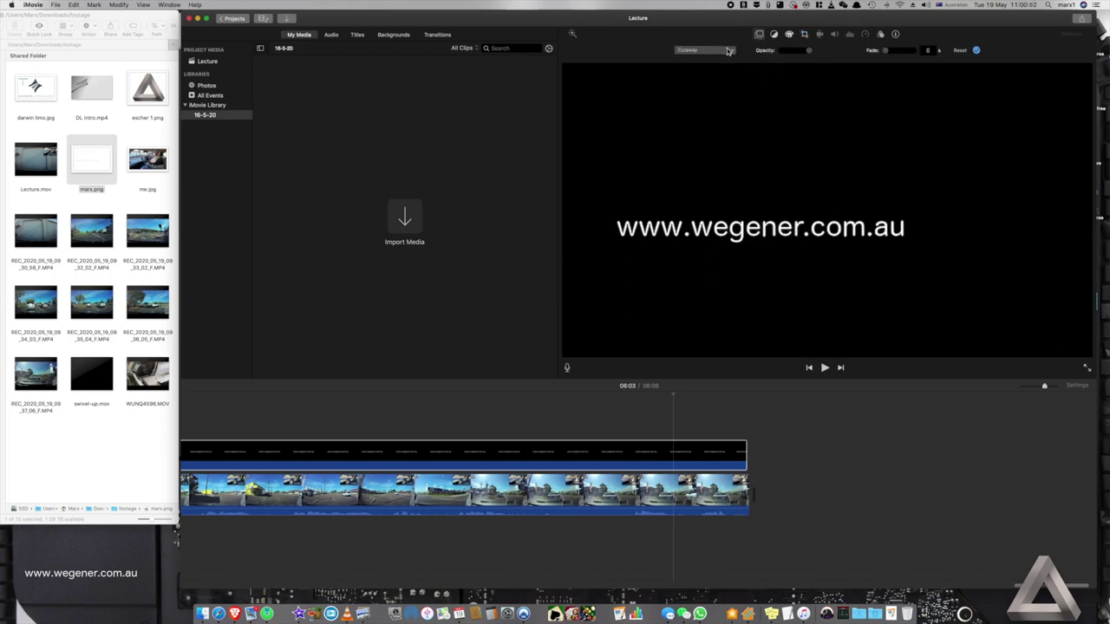
left_click(729, 50)
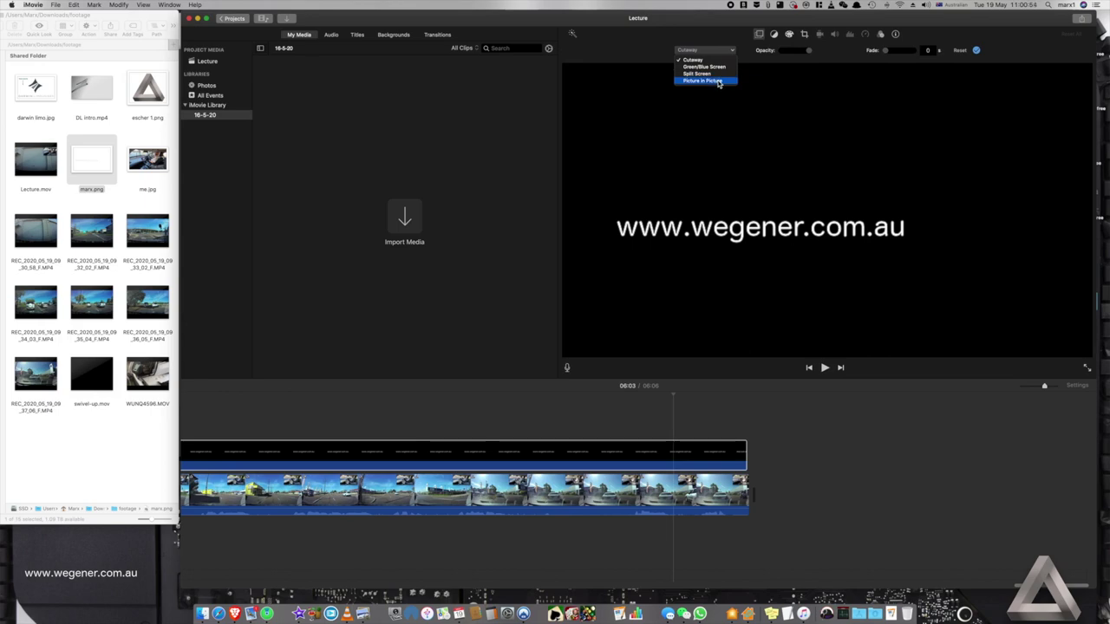
left_click(717, 81)
Step: Zoom the timeline out, select the main lecture clip and zoom back in on it
key("super+minus")
key("super+minus")
key("super+minus")
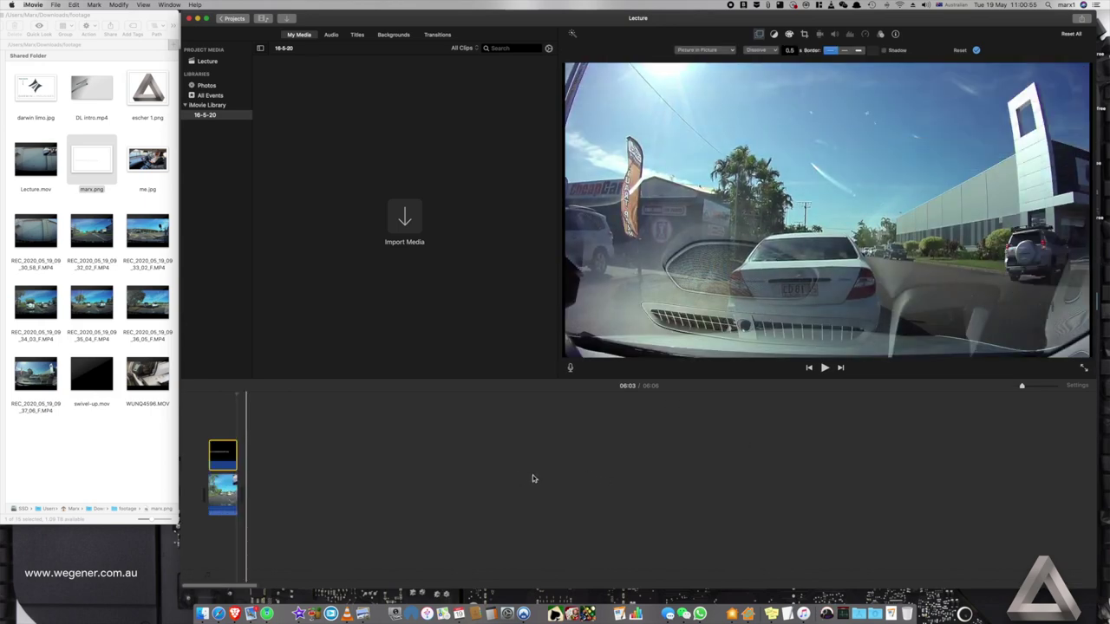
left_click(224, 478)
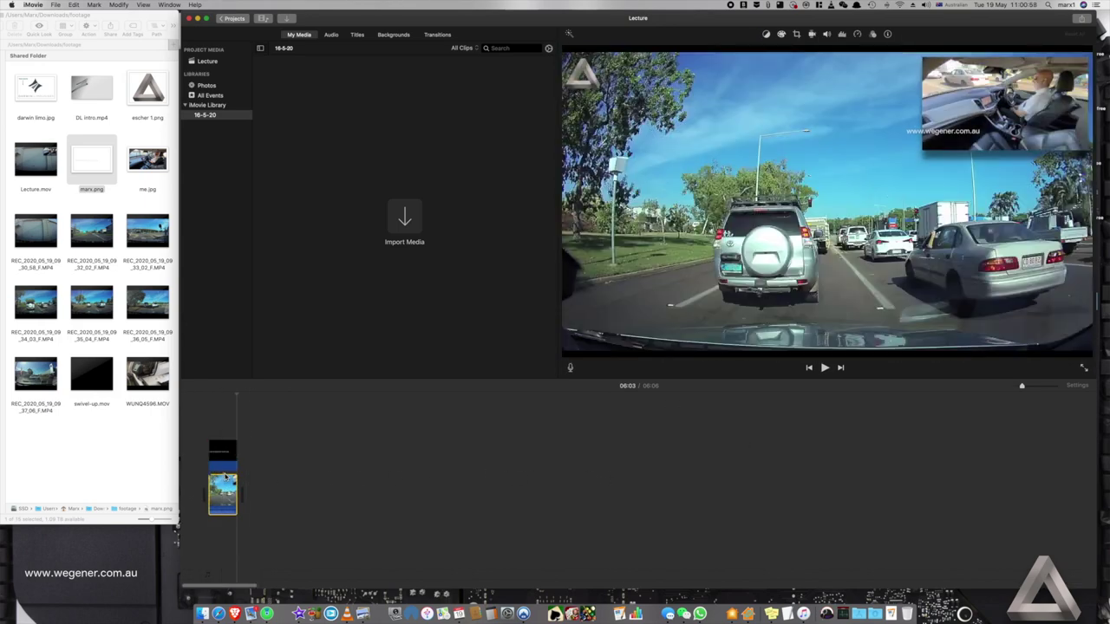
left_click_drag(1025, 387, 1067, 396)
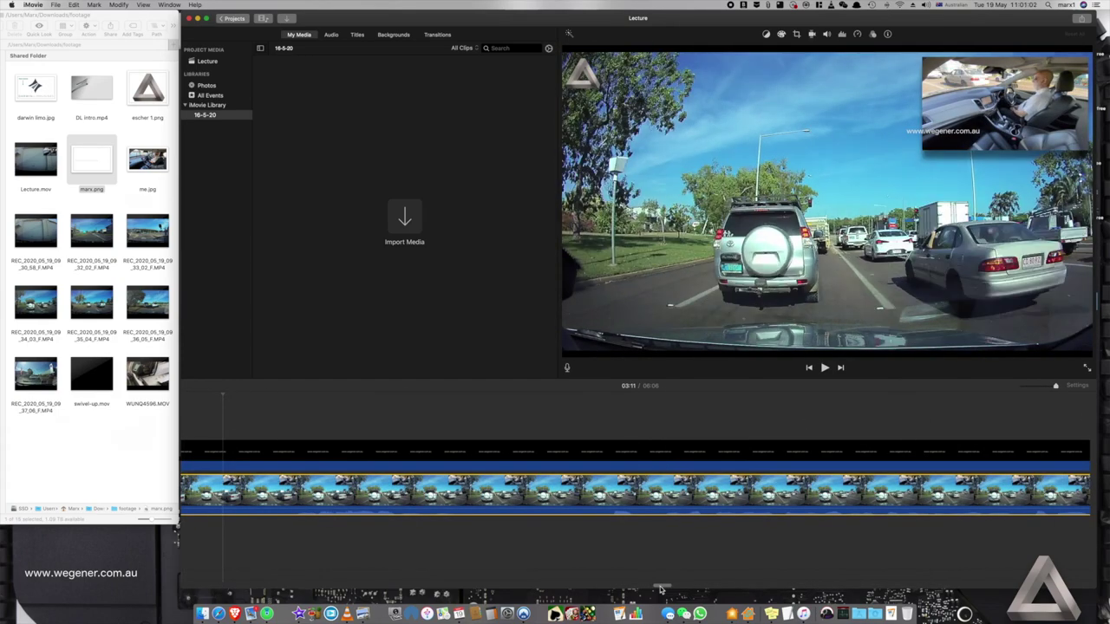
left_click_drag(660, 590, 170, 572)
scroll(188, 573, "right", 5)
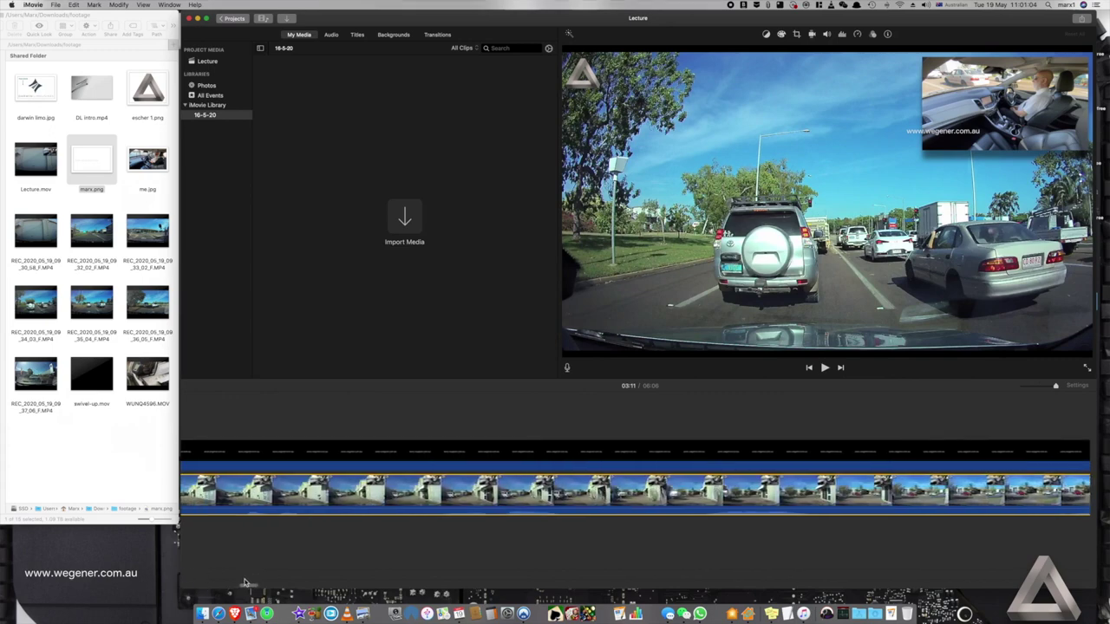
scroll(186, 578, "left", 5)
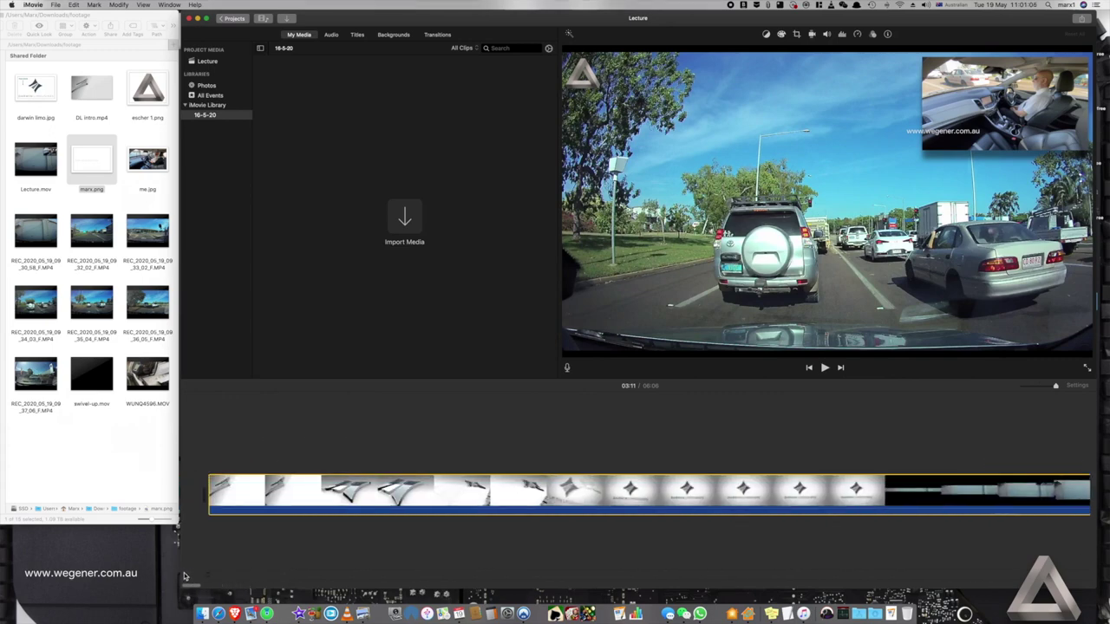
scroll(467, 494, "right", 15)
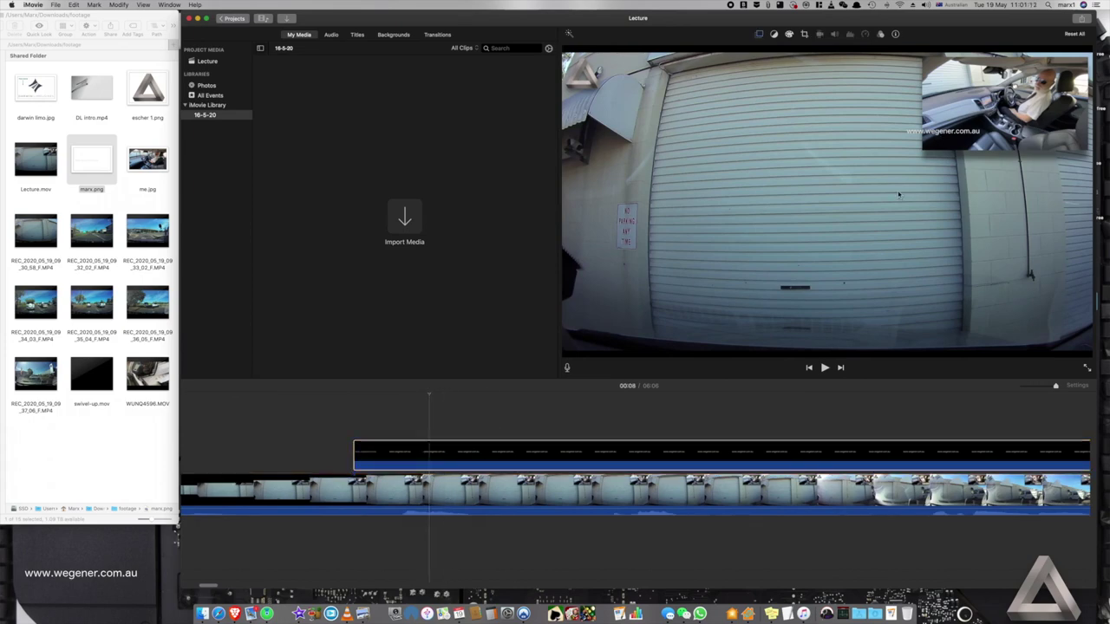
Step: Drag the website inset to the frame's bottom-left corner and play it back to check
left_click(780, 452)
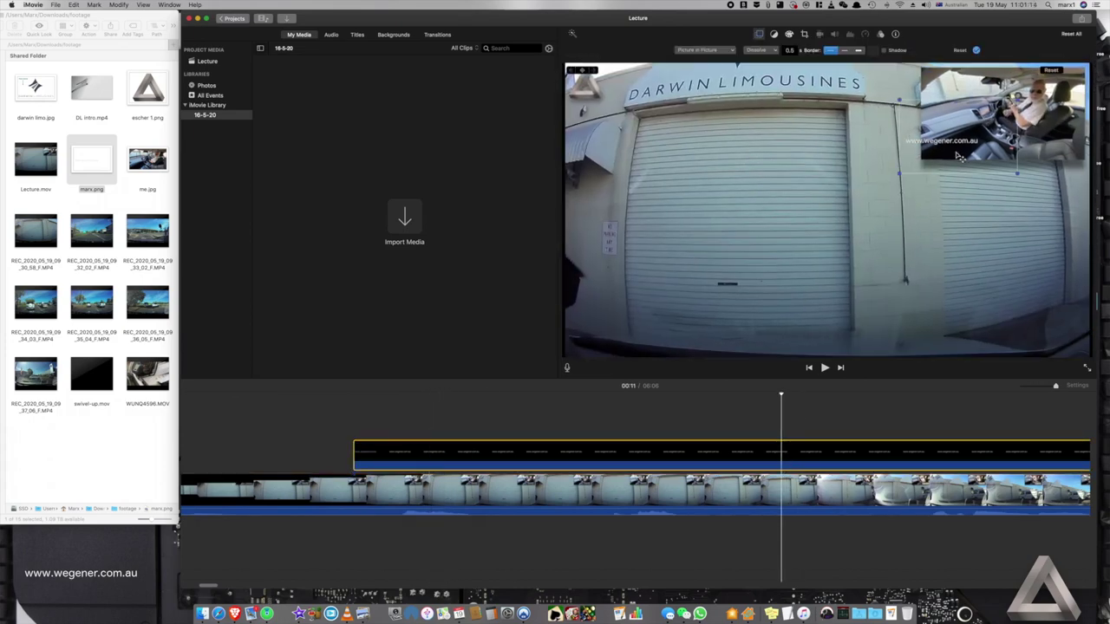
left_click_drag(959, 156, 618, 363)
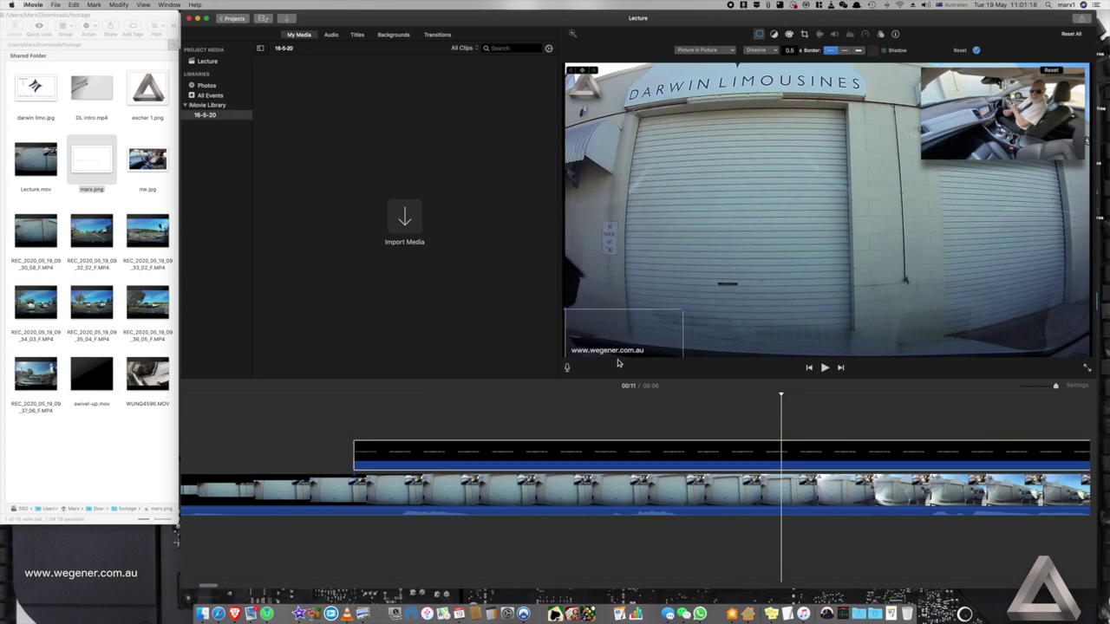
left_click(316, 412)
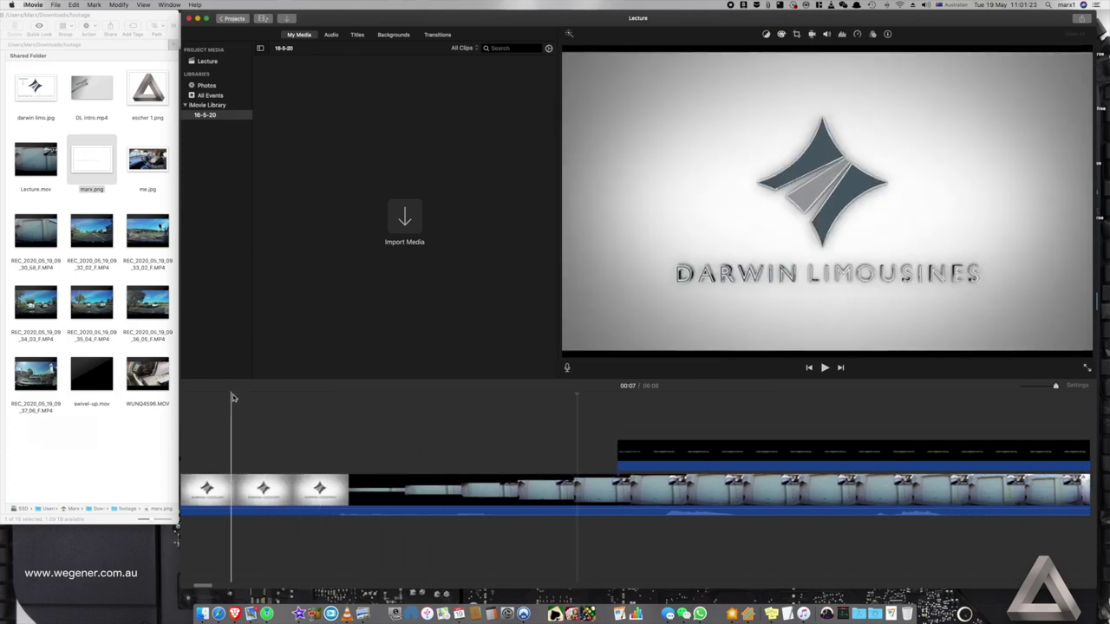
left_click(825, 367)
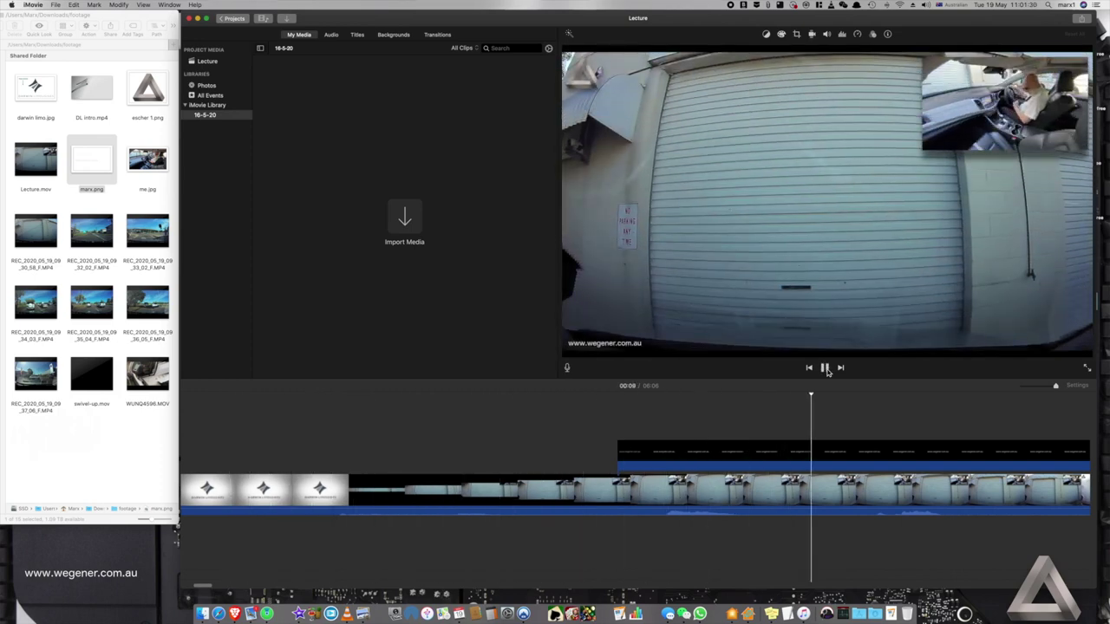
left_click(825, 368)
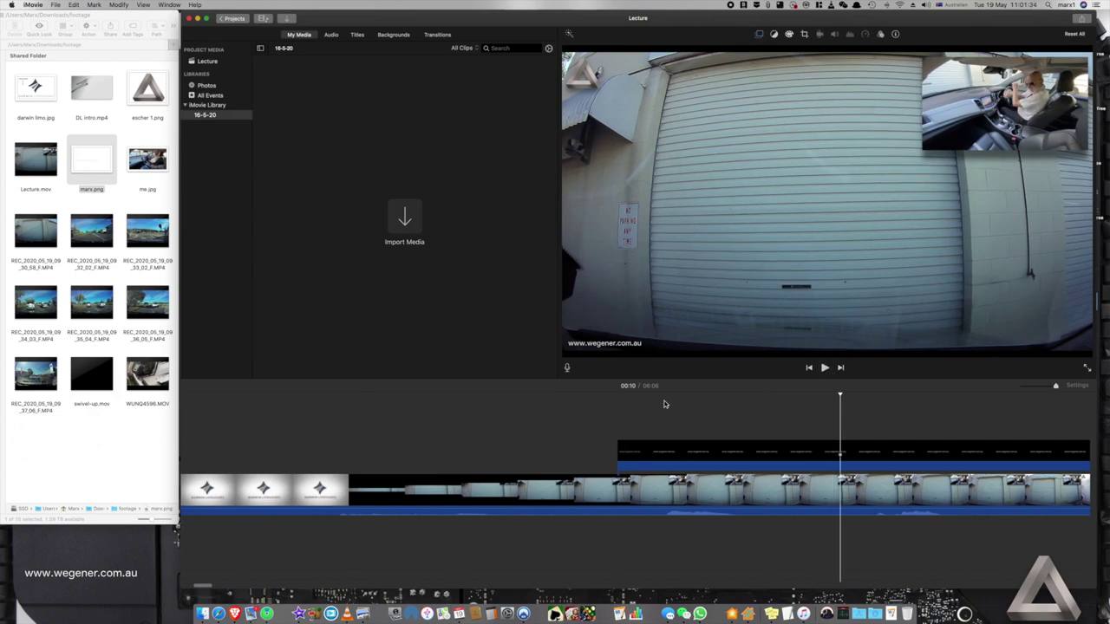
Step: Nudge the inset slightly lower and return the playhead to the logo at 00:05
left_click(673, 453)
left_click(614, 350)
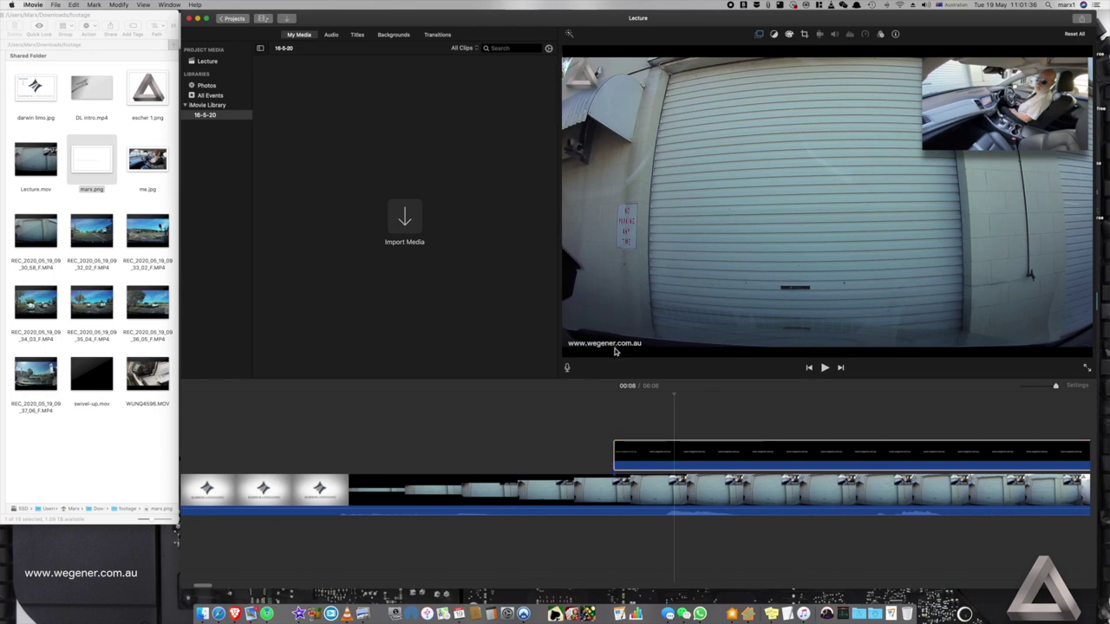
left_click(620, 351)
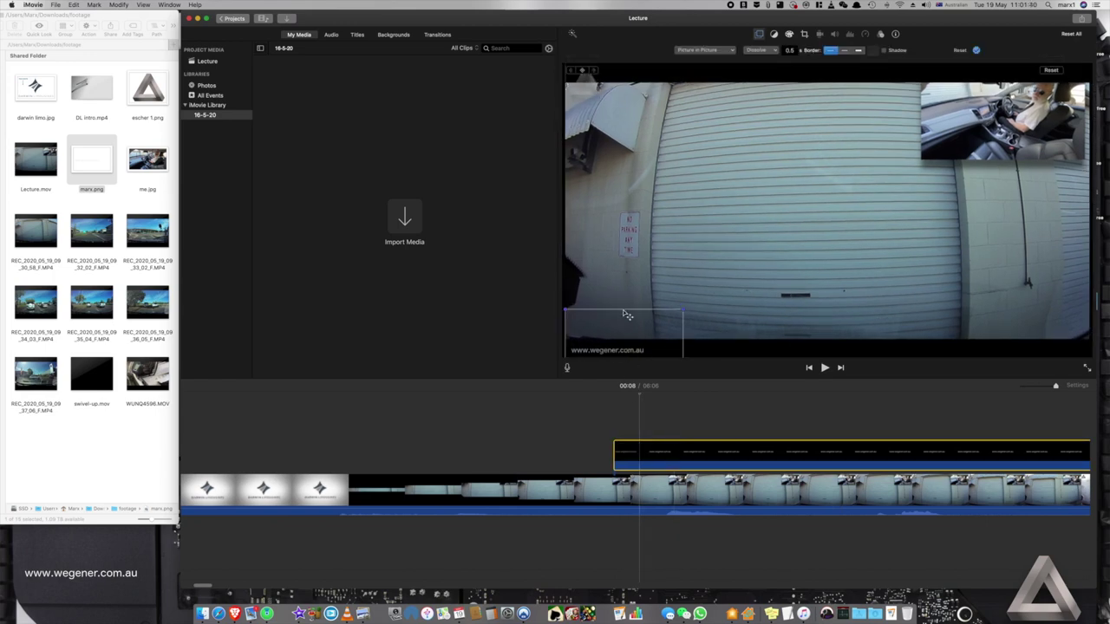
left_click_drag(626, 315, 621, 318)
left_click(581, 424)
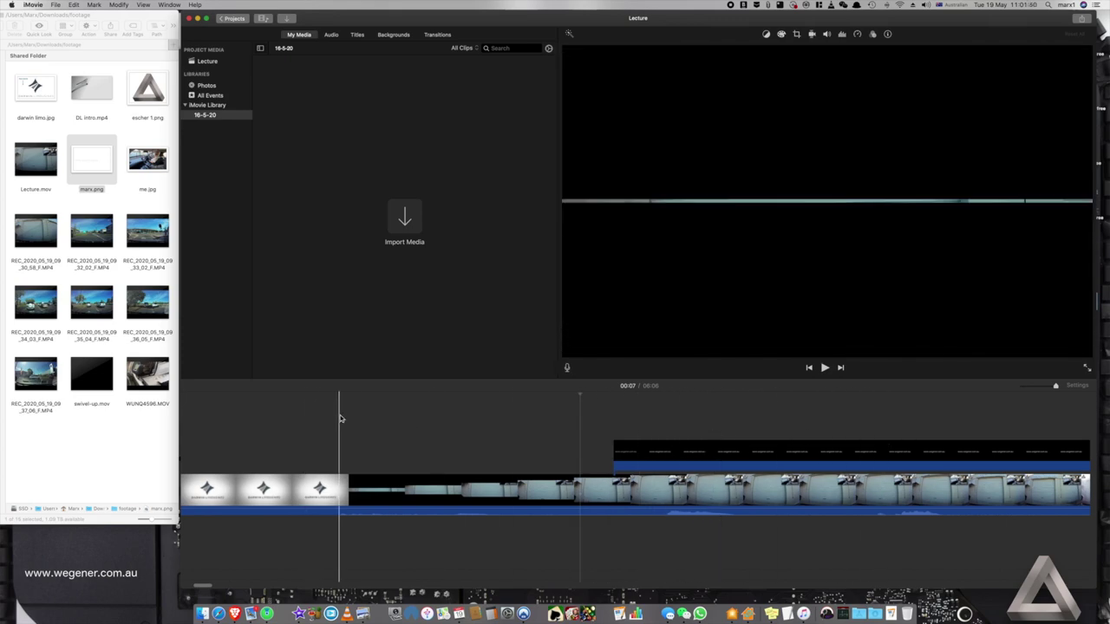
left_click(339, 421)
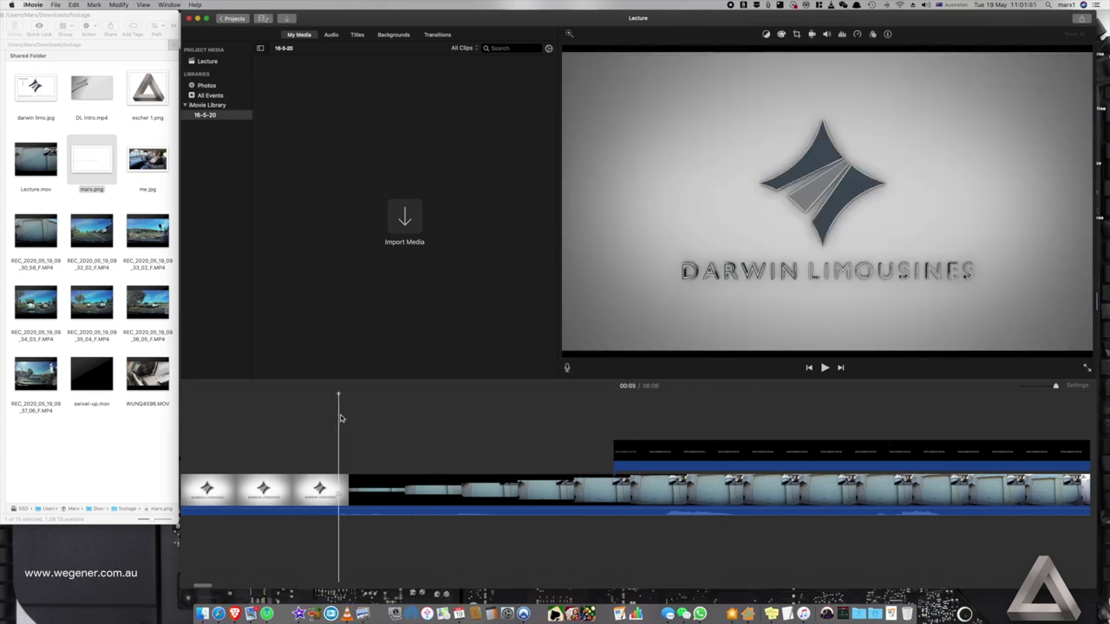
Step: Share to File at 1080p with Better Quality compression, saving over the existing Lecture.mov
left_click(1084, 19)
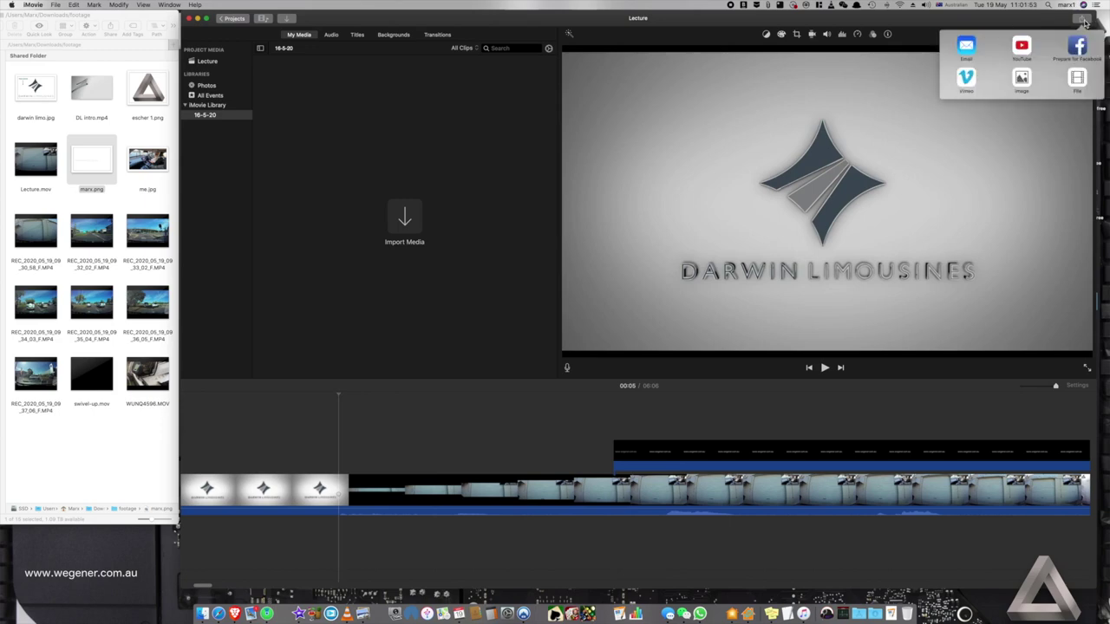
left_click(1077, 78)
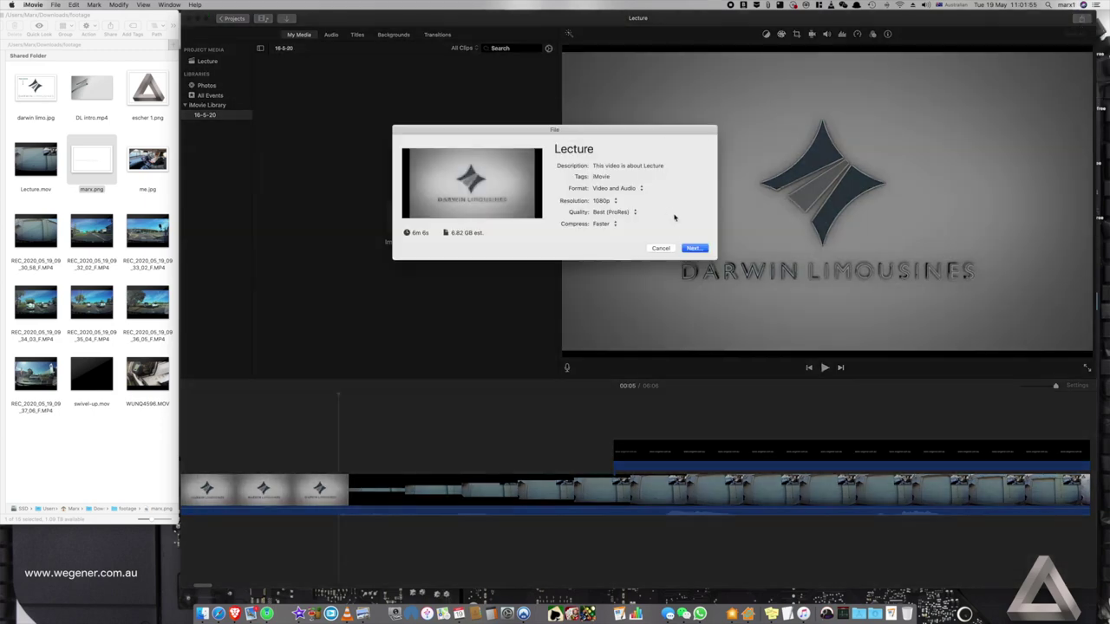
left_click(614, 224)
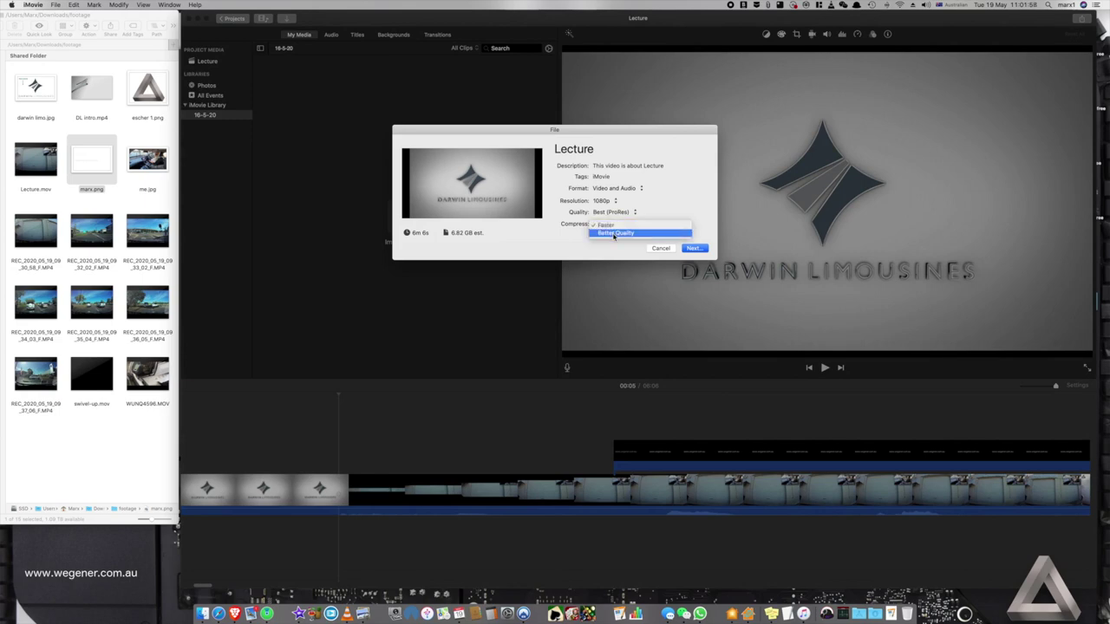
left_click(613, 236)
left_click(695, 249)
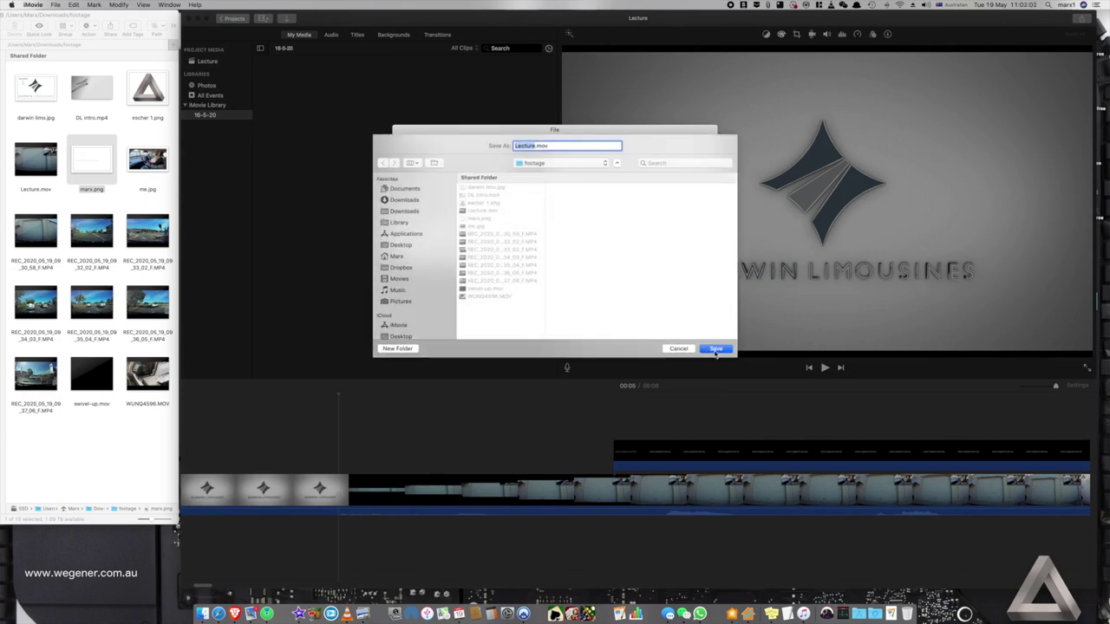
left_click(715, 351)
left_click(617, 186)
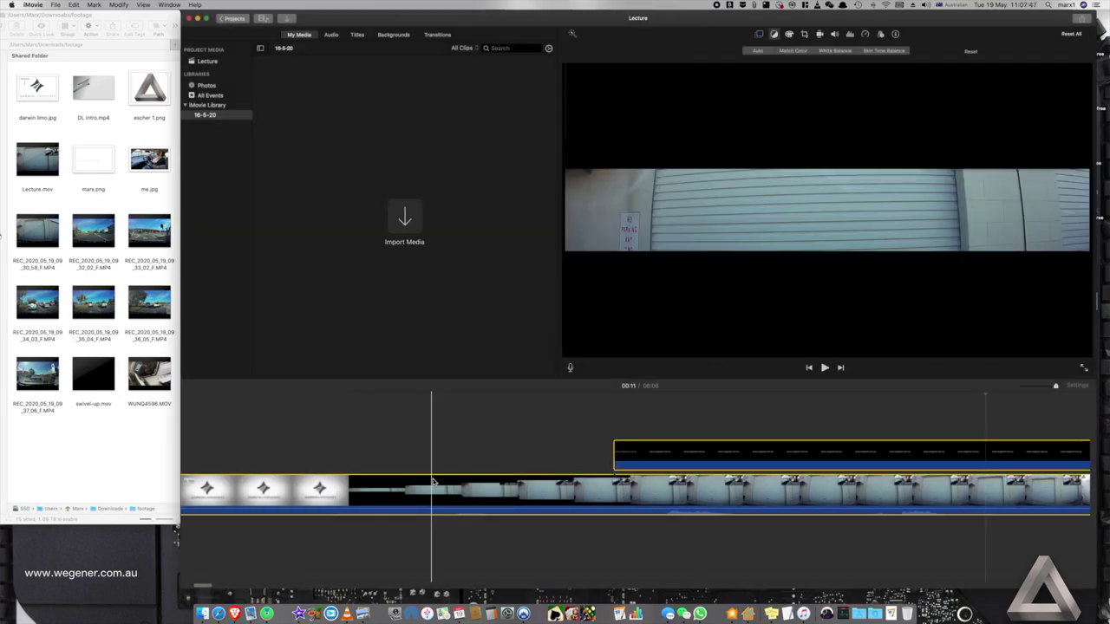
Step: Replace the clips with Lecture.mov followed by me.jpg, setting the photo's crop to Fit
key("Delete")
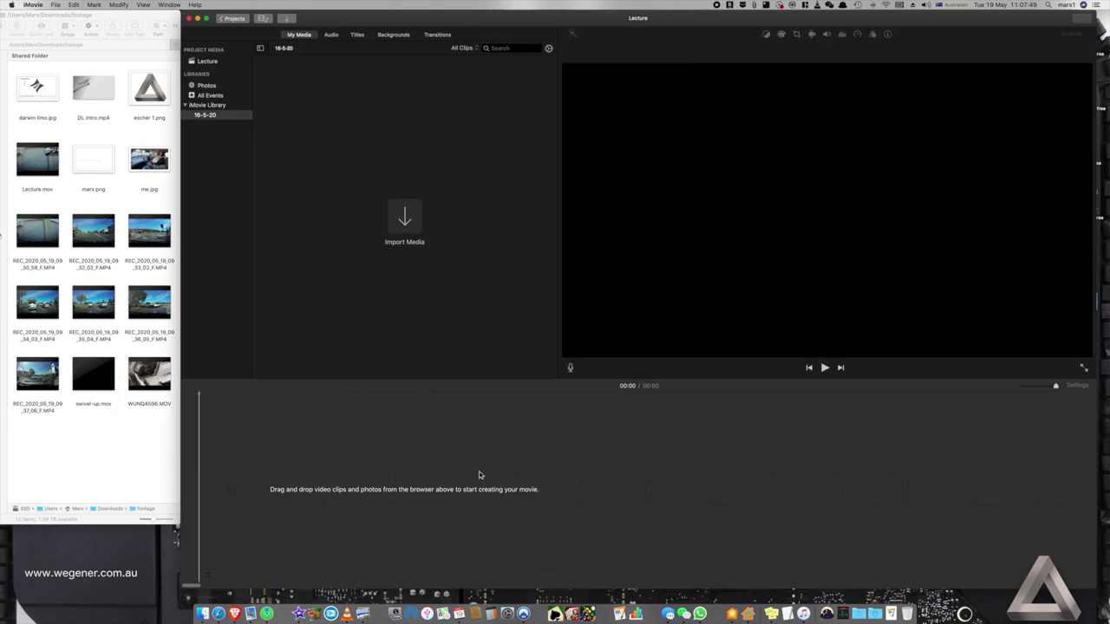
left_click_drag(38, 159, 224, 485)
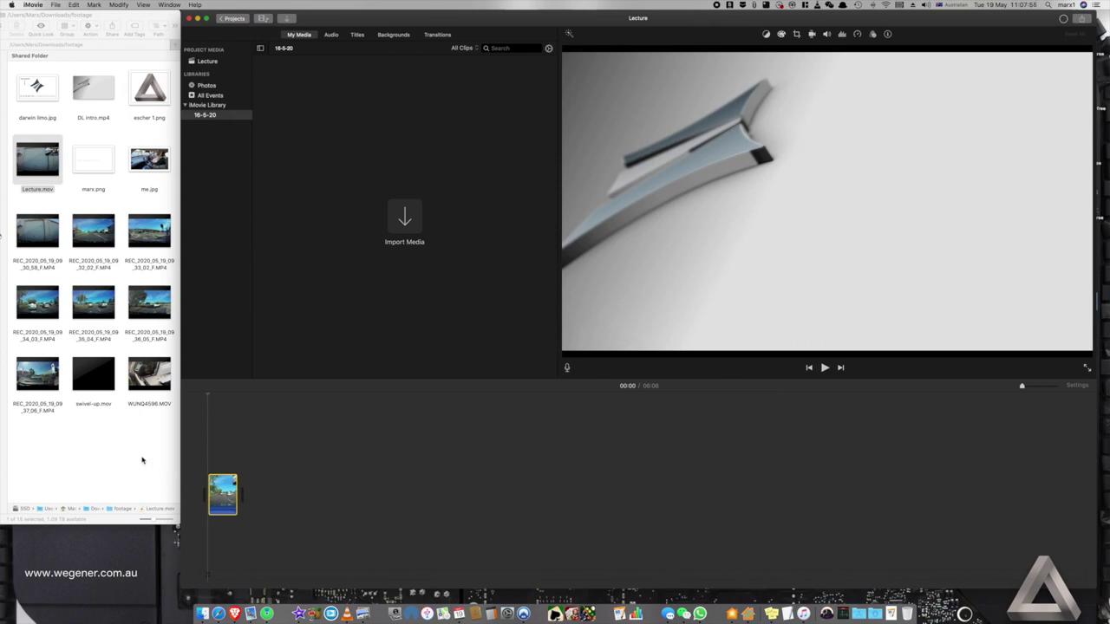
left_click_drag(149, 159, 295, 494)
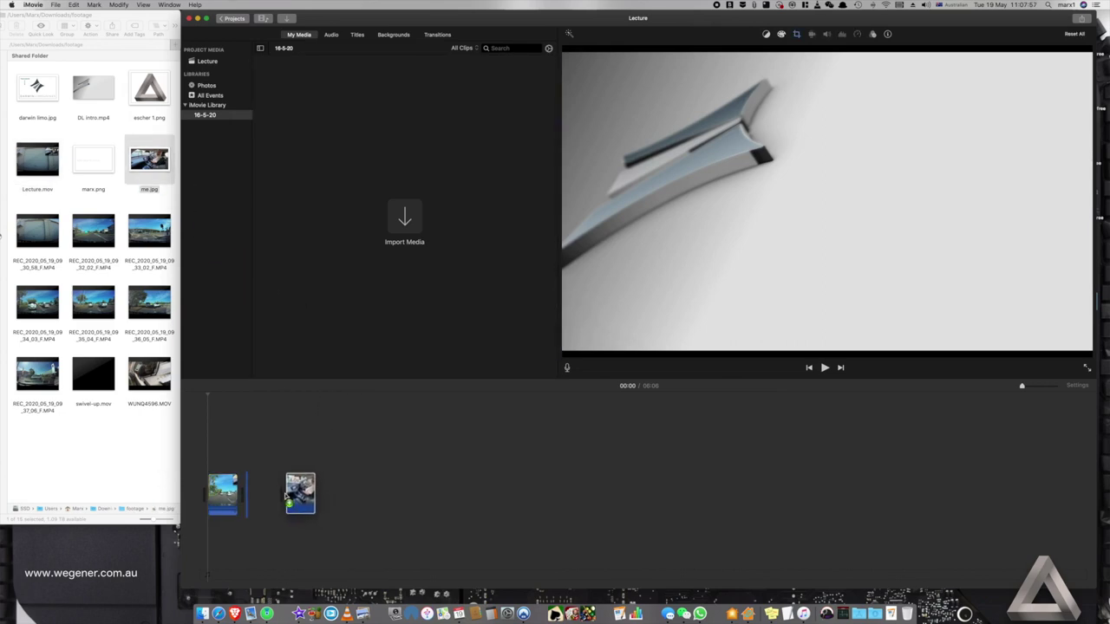
left_click(796, 36)
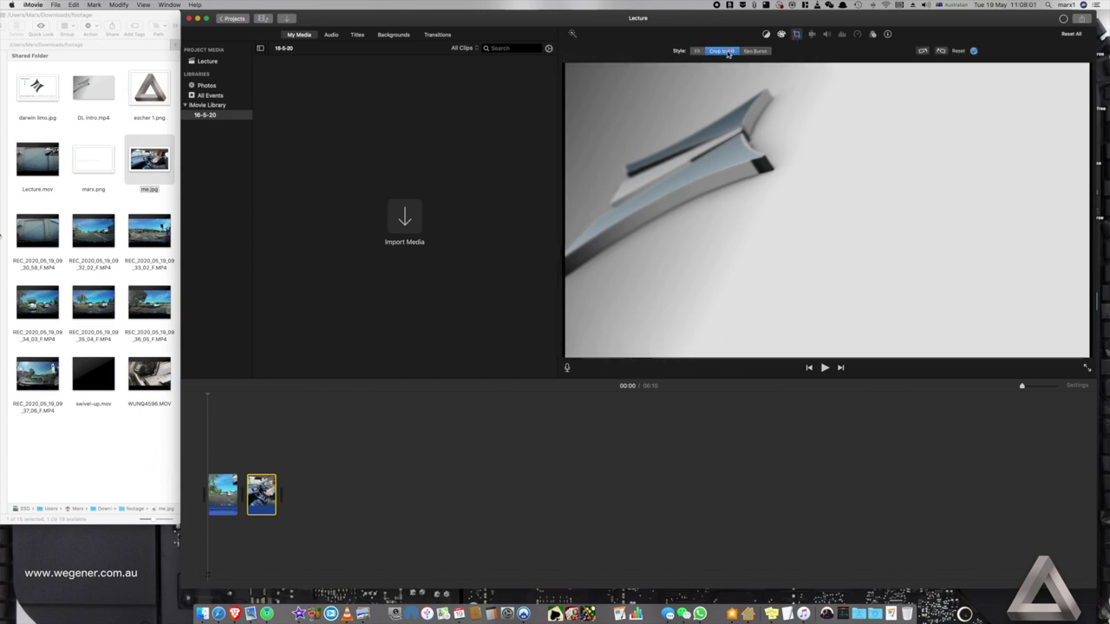
left_click(697, 51)
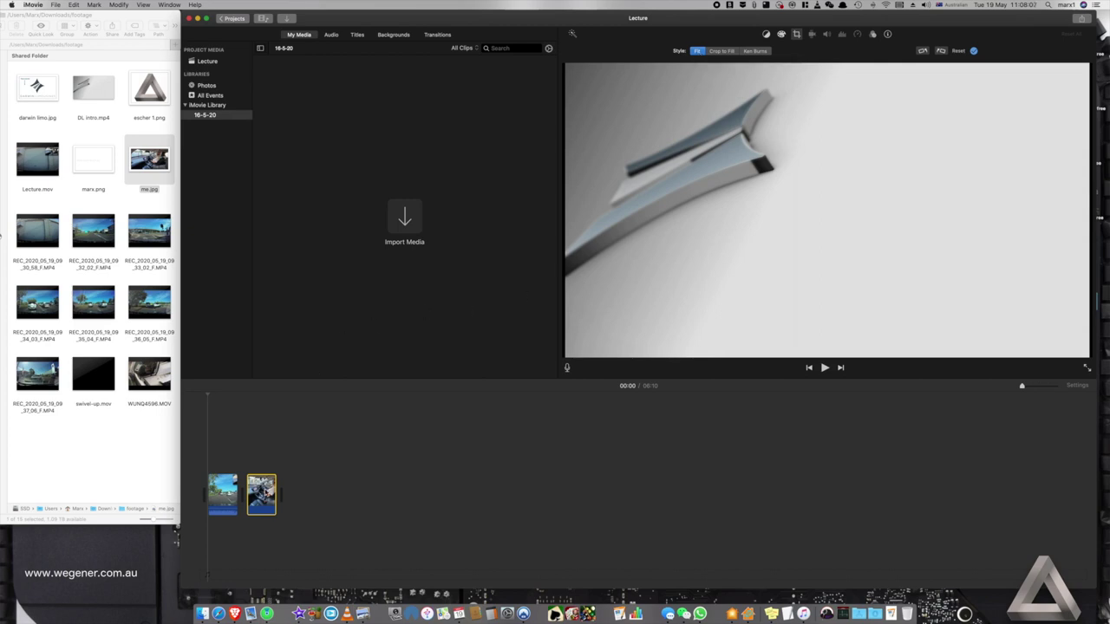
Step: Move the playhead onto the me.jpg photo and zoom the timeline in to widen the clips
left_click(263, 490)
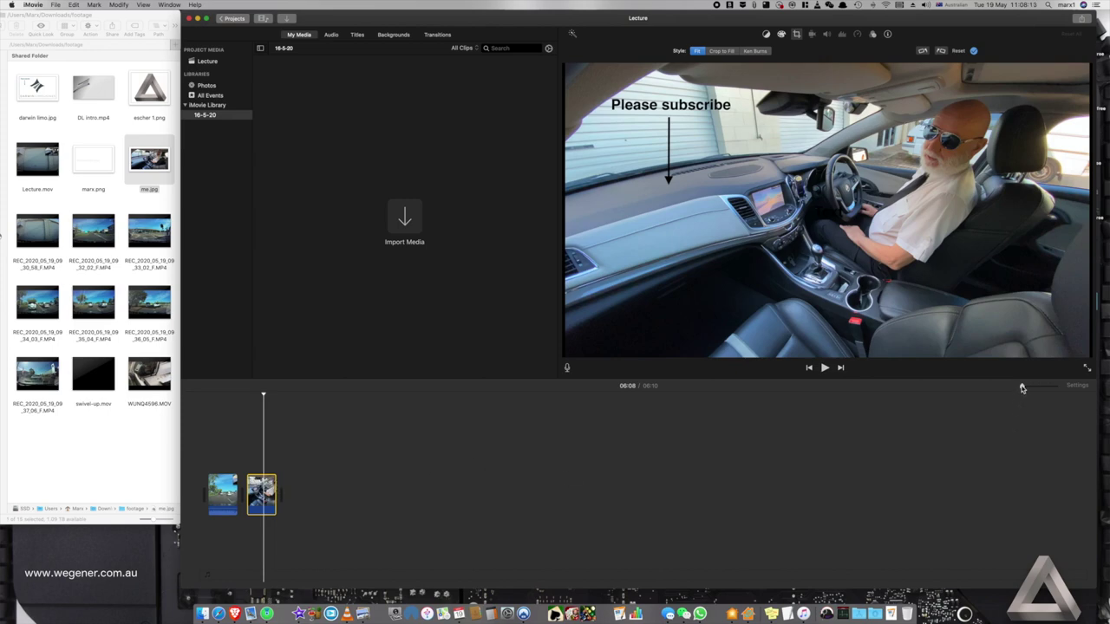
left_click_drag(1021, 388, 1055, 386)
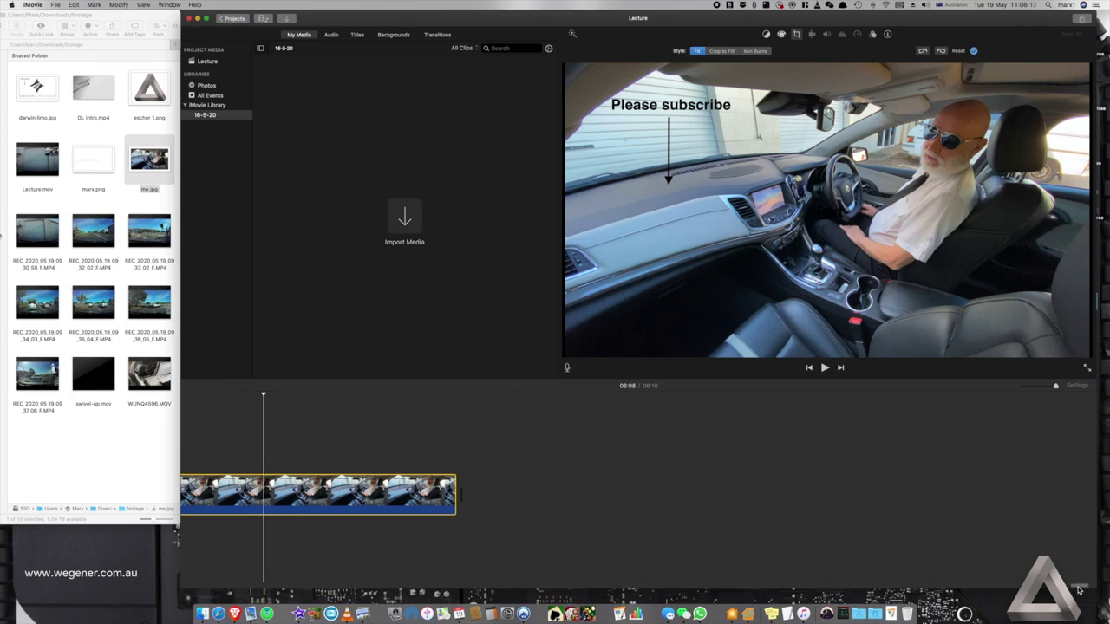
scroll(1079, 590, "left", 5)
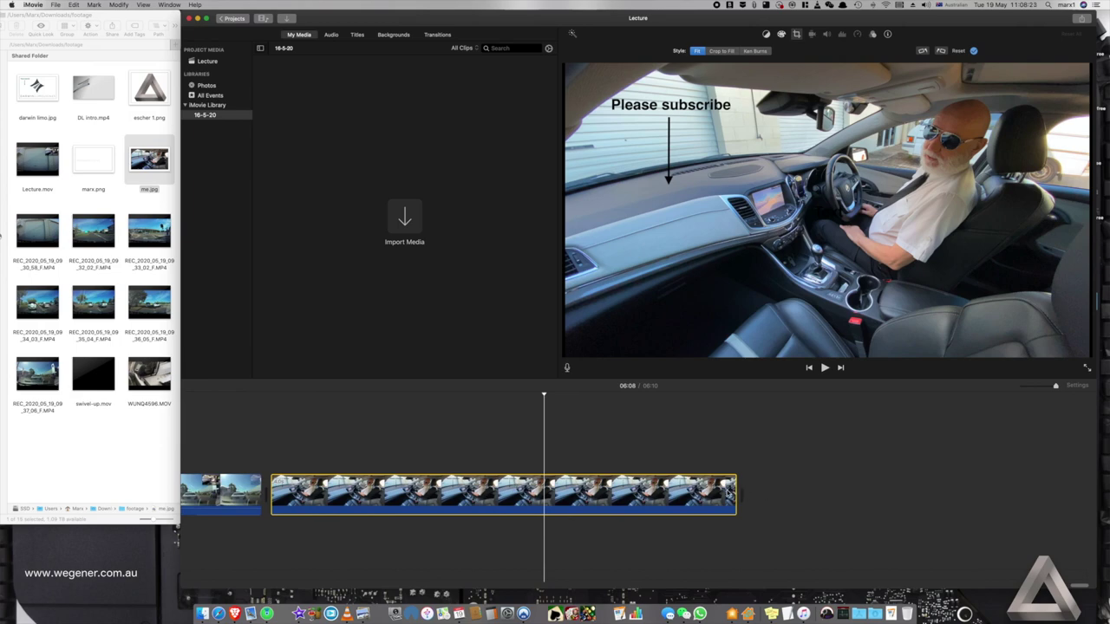
left_click(726, 493)
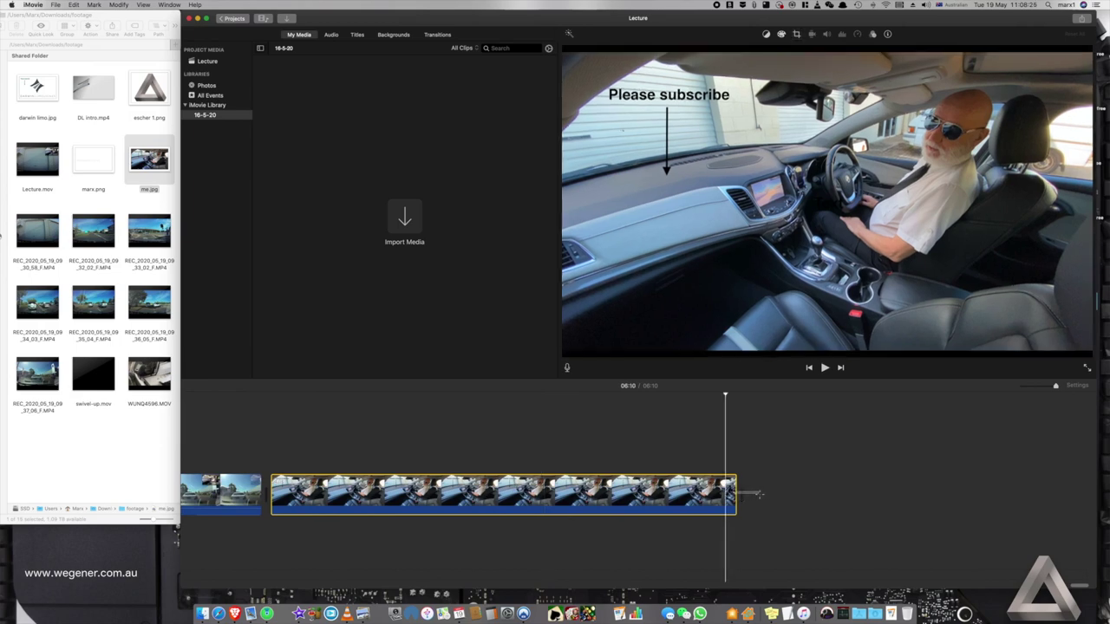
Step: Drag the me.jpg photo's right edge out so the whole movie runs 06:24
left_click_drag(739, 494, 1039, 492)
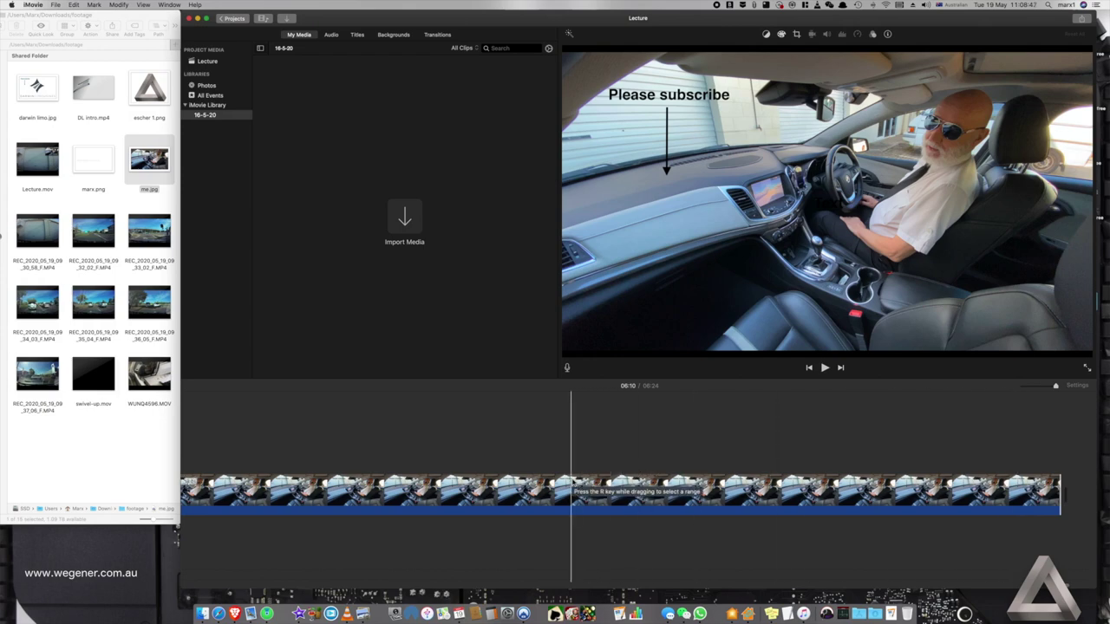
key("super+equal")
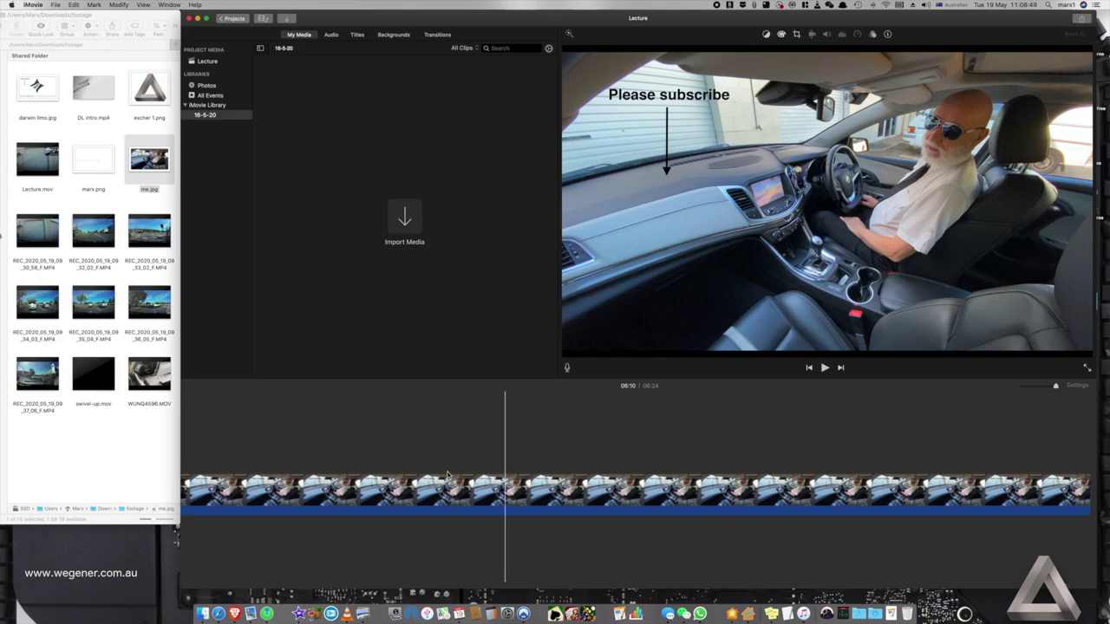
scroll(447, 475, "left", 3)
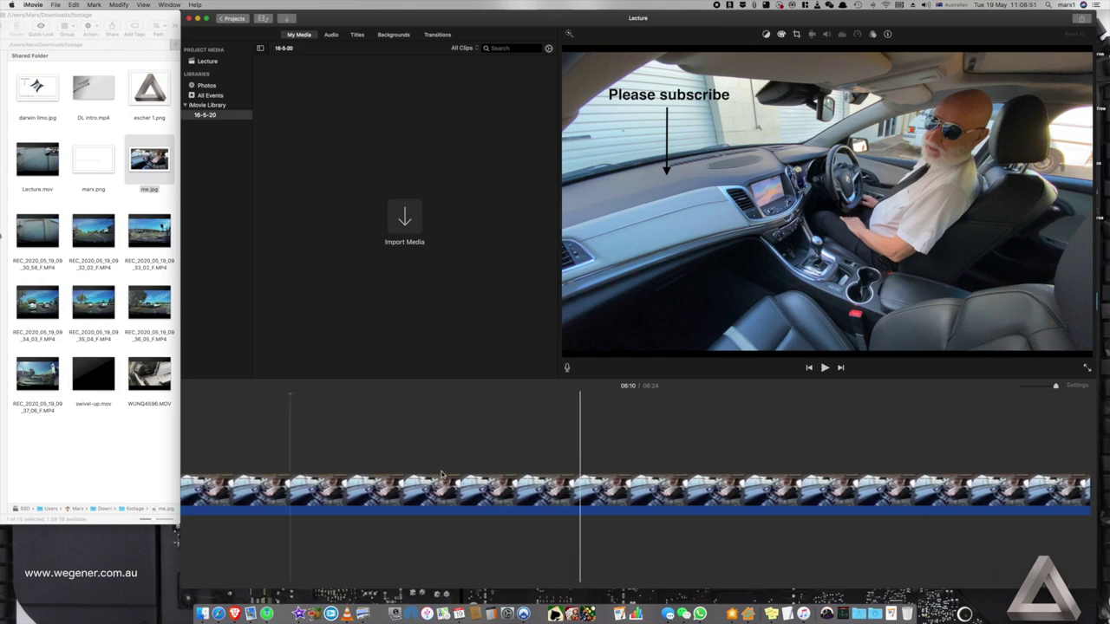
scroll(441, 475, "left", 5)
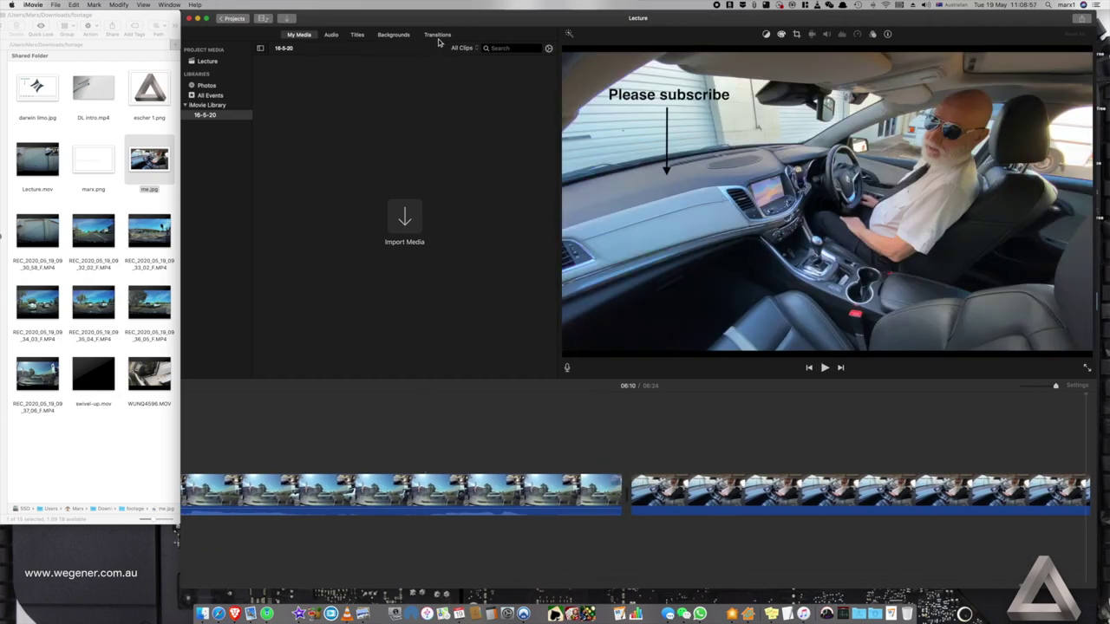
left_click(437, 35)
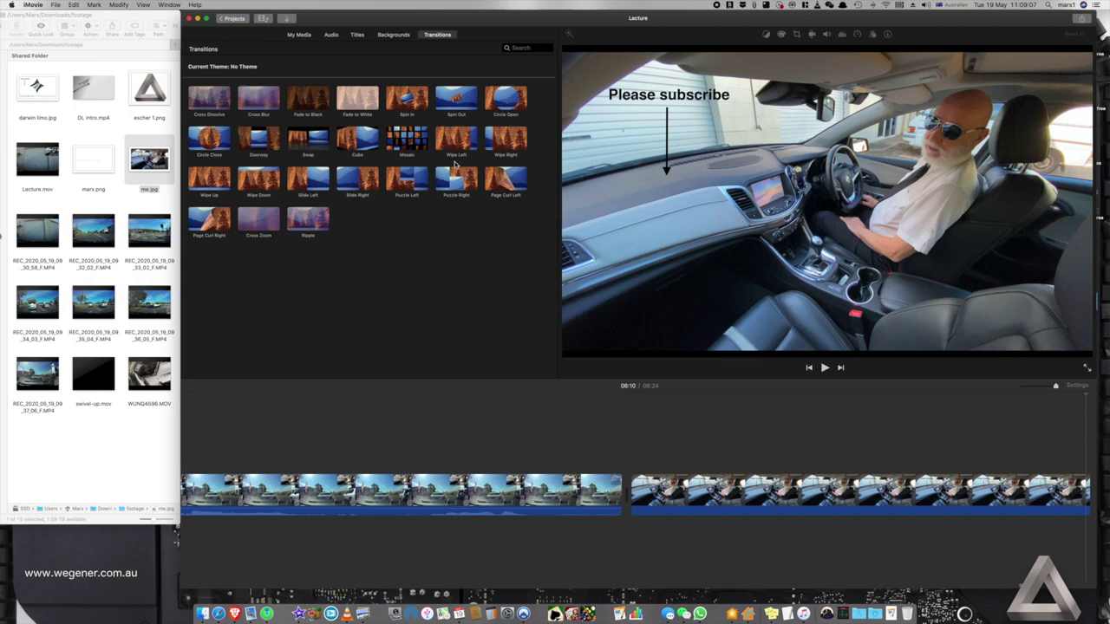
Step: Insert a Wipe Left transition between Lecture and me.jpg and play it back to check
left_click_drag(457, 143, 519, 499)
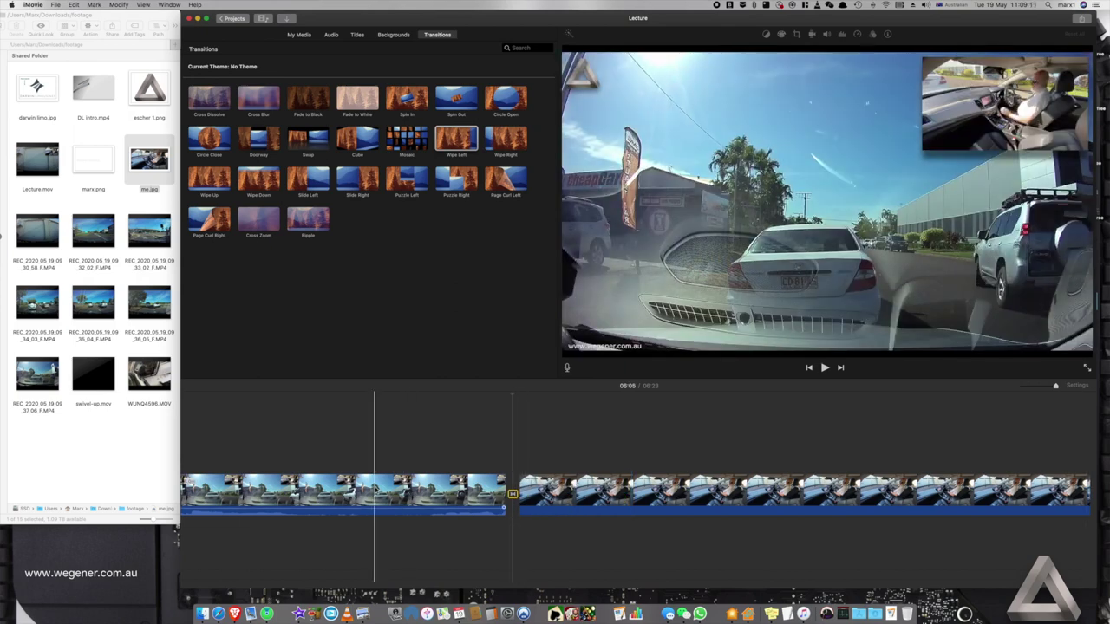
left_click(374, 490)
left_click(824, 367)
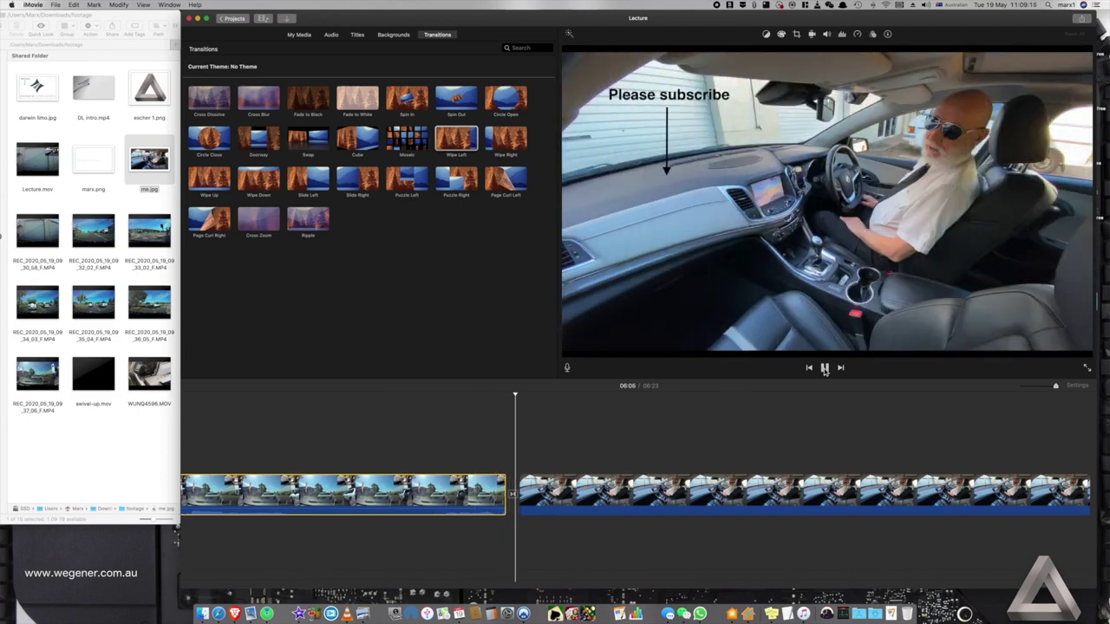
left_click(553, 442)
left_click(552, 443)
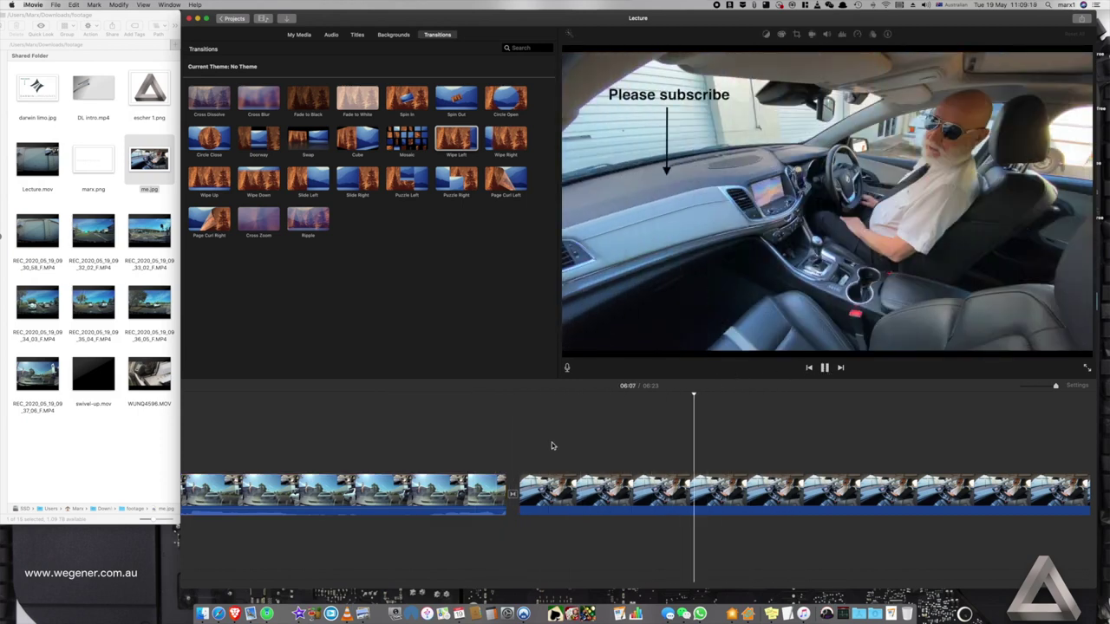
left_click(825, 369)
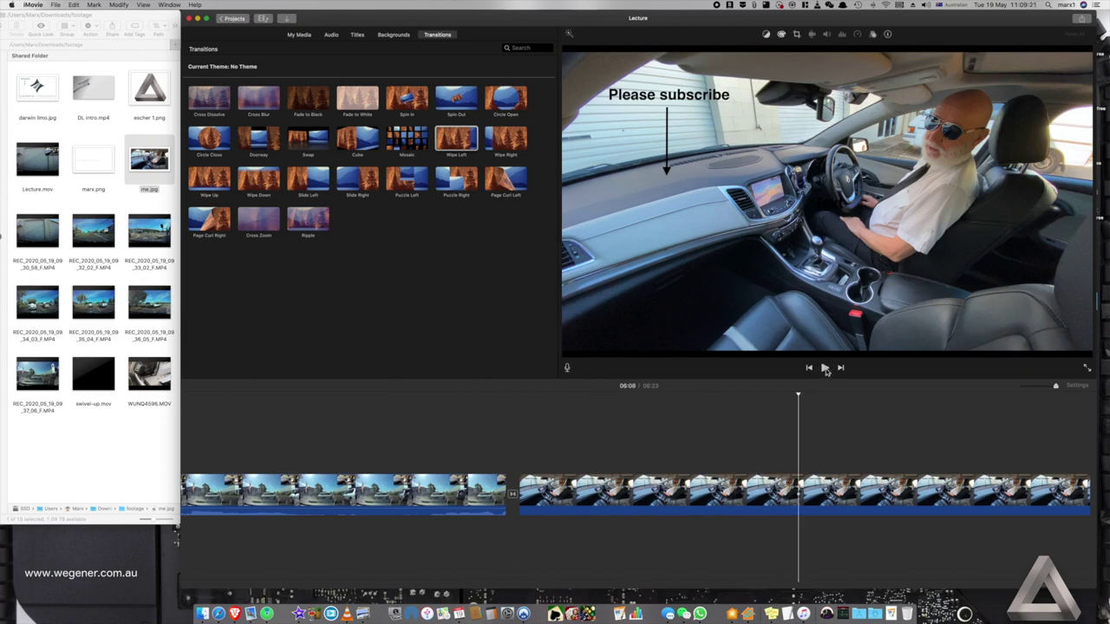
left_click(1084, 20)
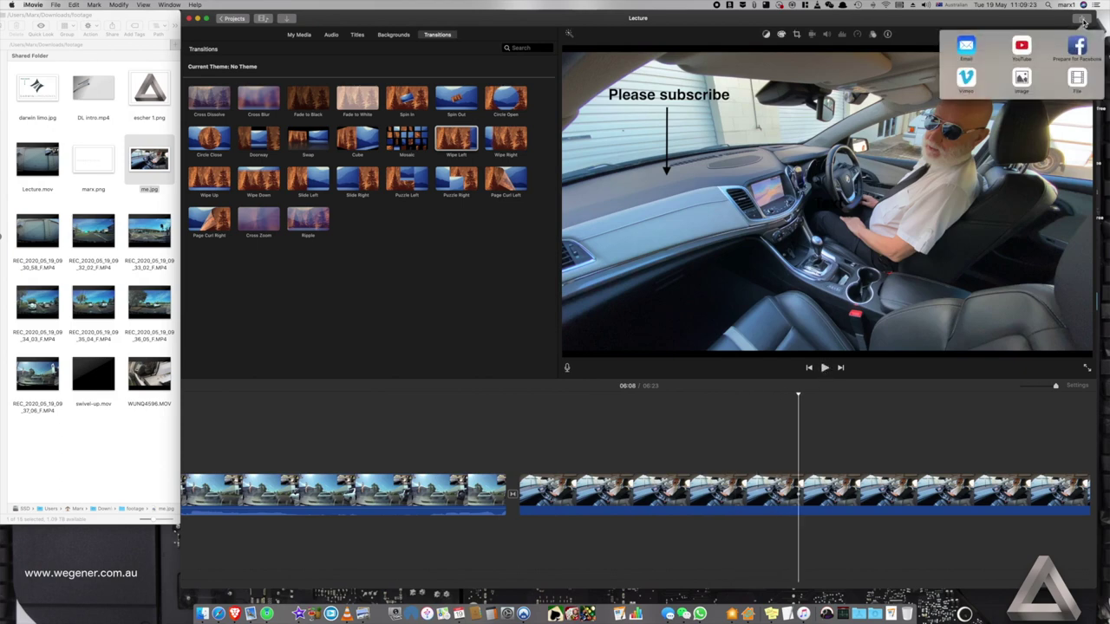
Step: Export to File with Better Quality compression and a new tag, overwriting Lecture.mov
left_click(1077, 78)
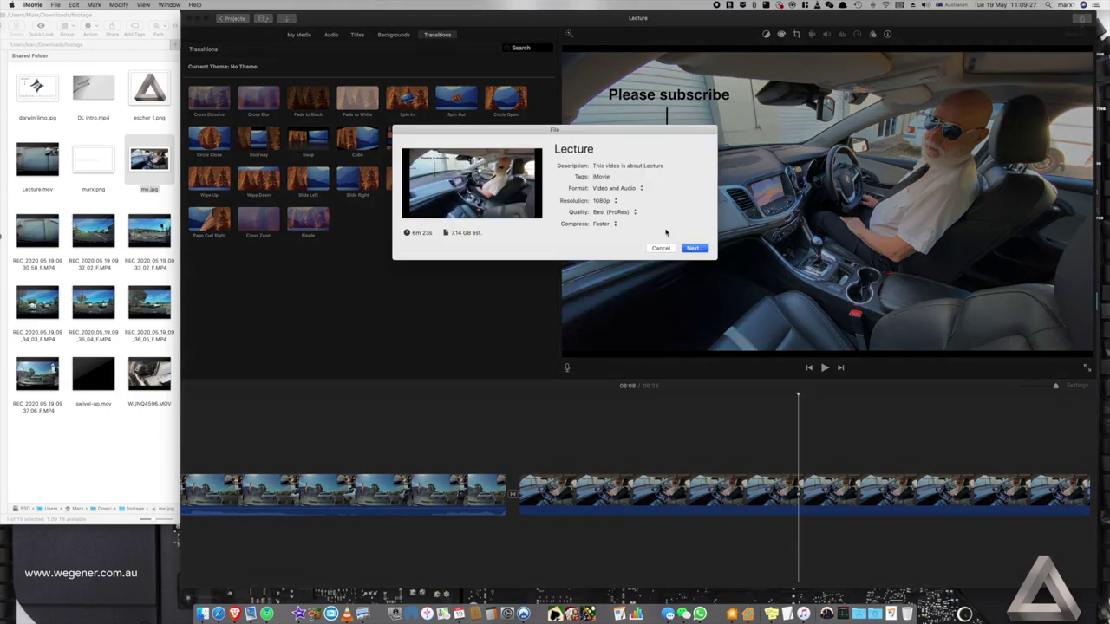
left_click(613, 226)
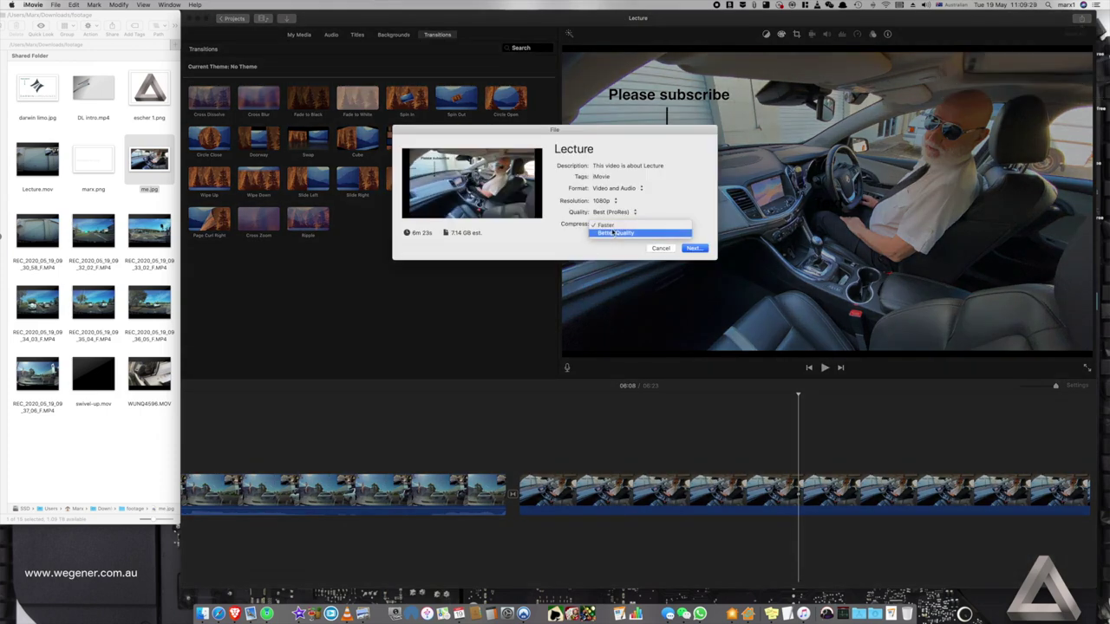
left_click(613, 232)
left_click(627, 177)
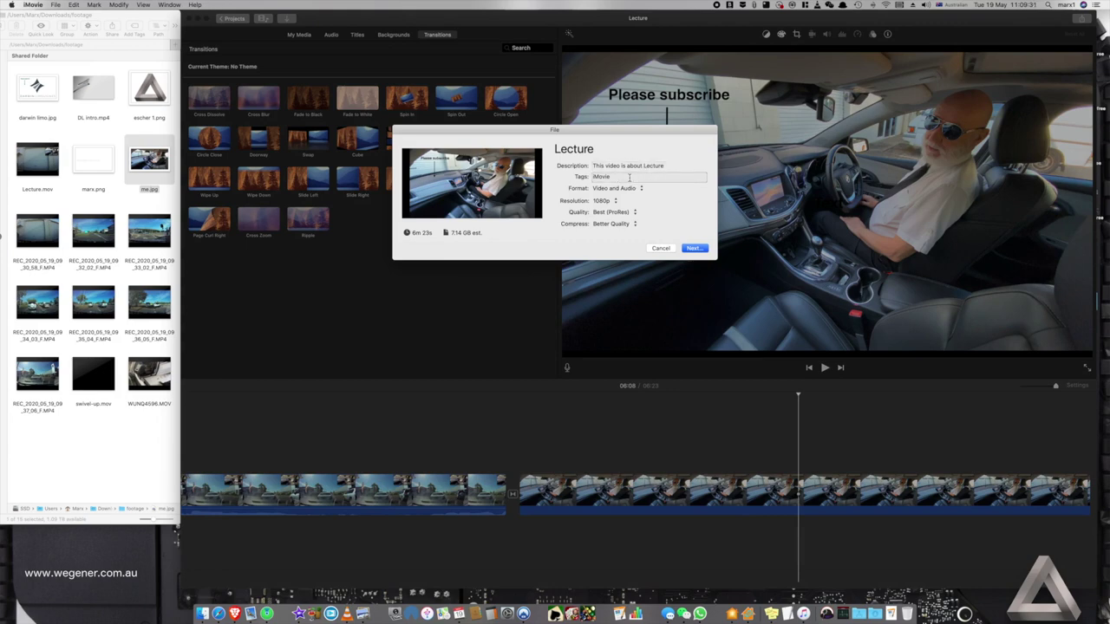
double_click(617, 177)
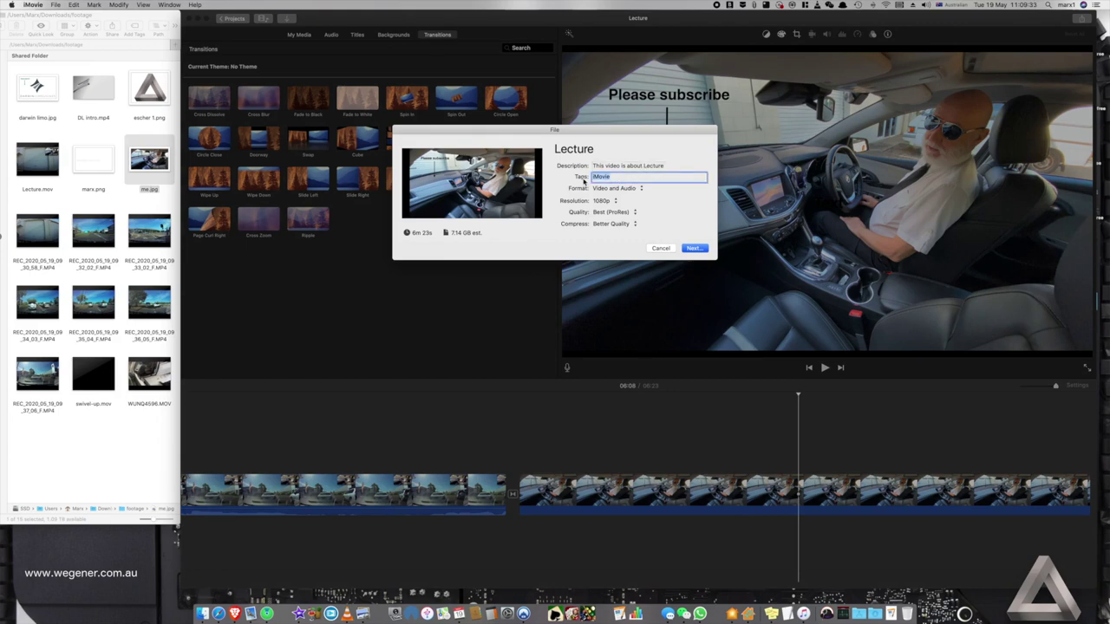
type("Marx Wegener")
left_click(692, 251)
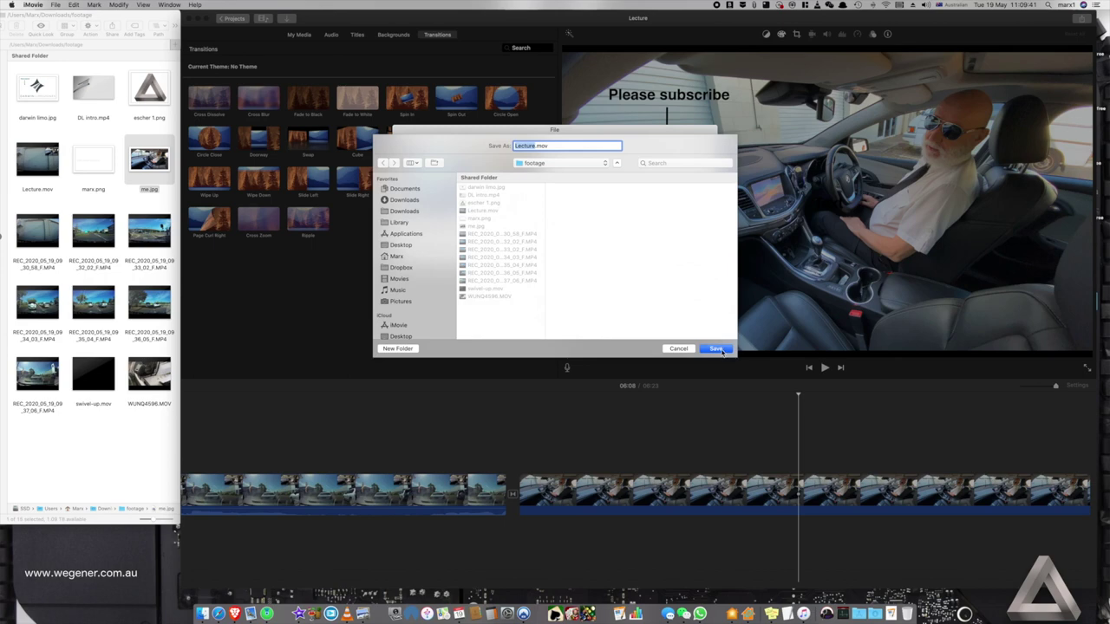
left_click(718, 349)
left_click(617, 186)
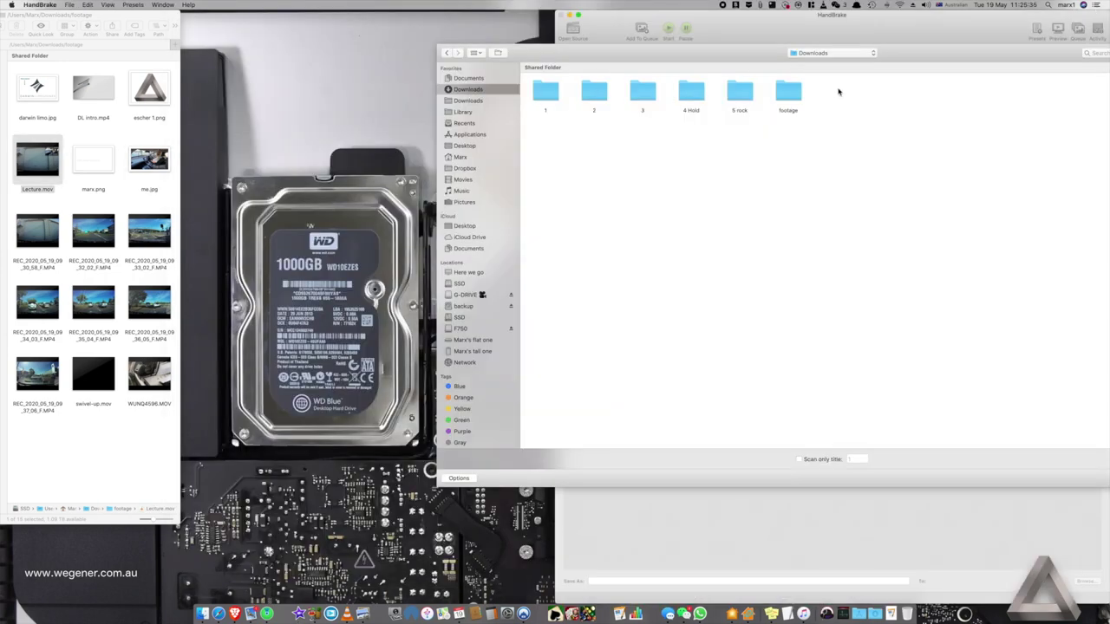
Step: Load Lecture.mov from the footage folder into HandBrake and encode Lecture.mp4 with Fast 1080p30
double_click(789, 93)
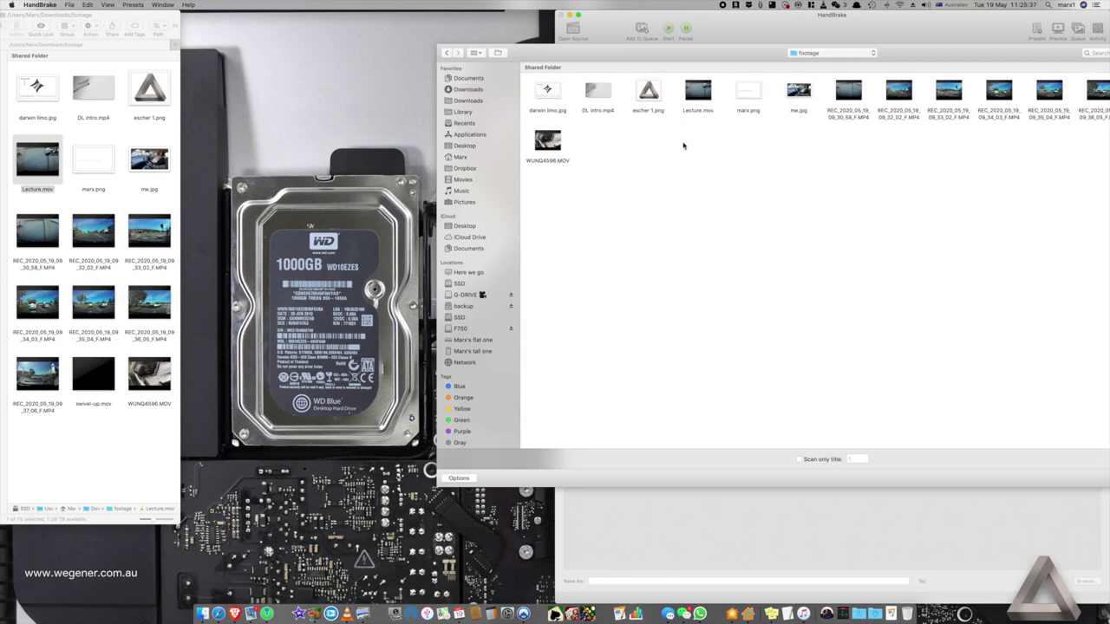
left_click(698, 94)
double_click(703, 101)
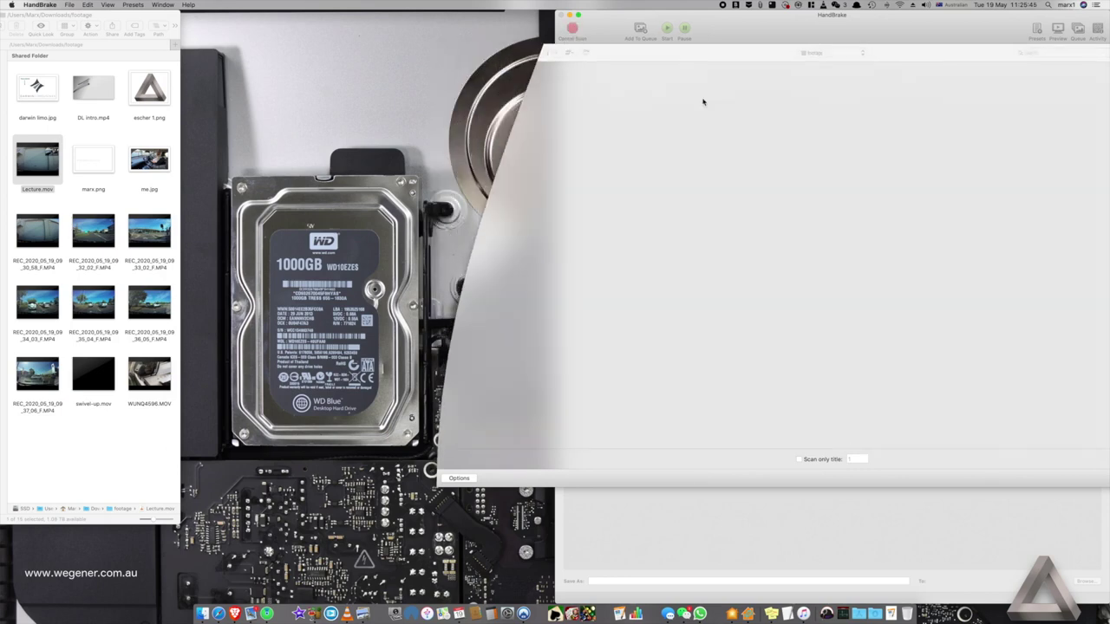
left_click_drag(772, 21, 579, 21)
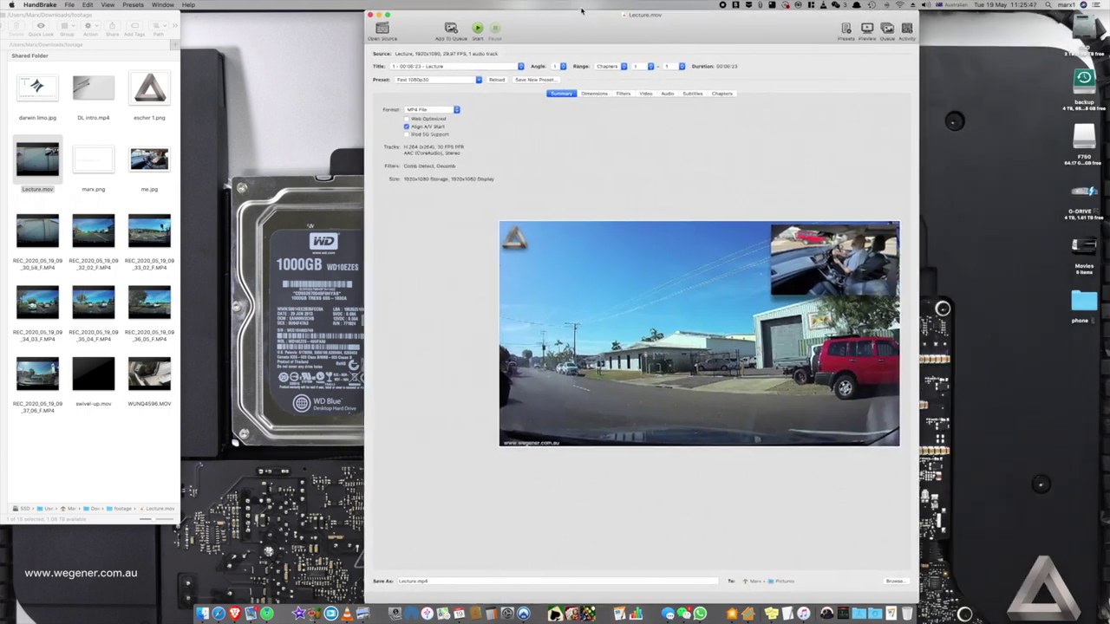
left_click(475, 29)
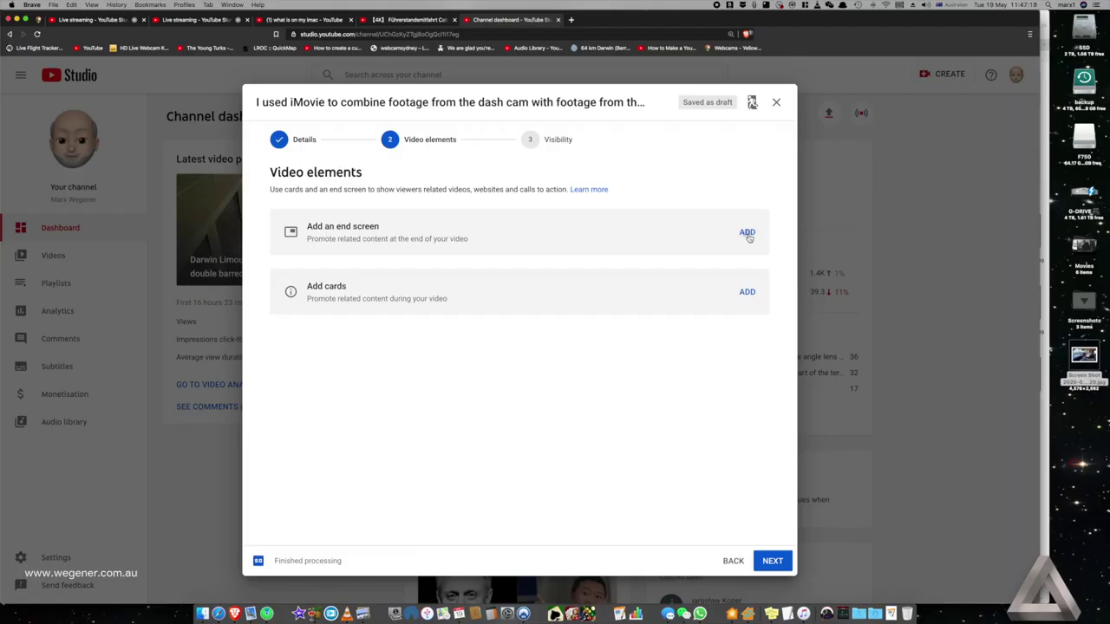
Step: Start an end screen near 6:06 using the layout imported from the latest video
left_click(746, 233)
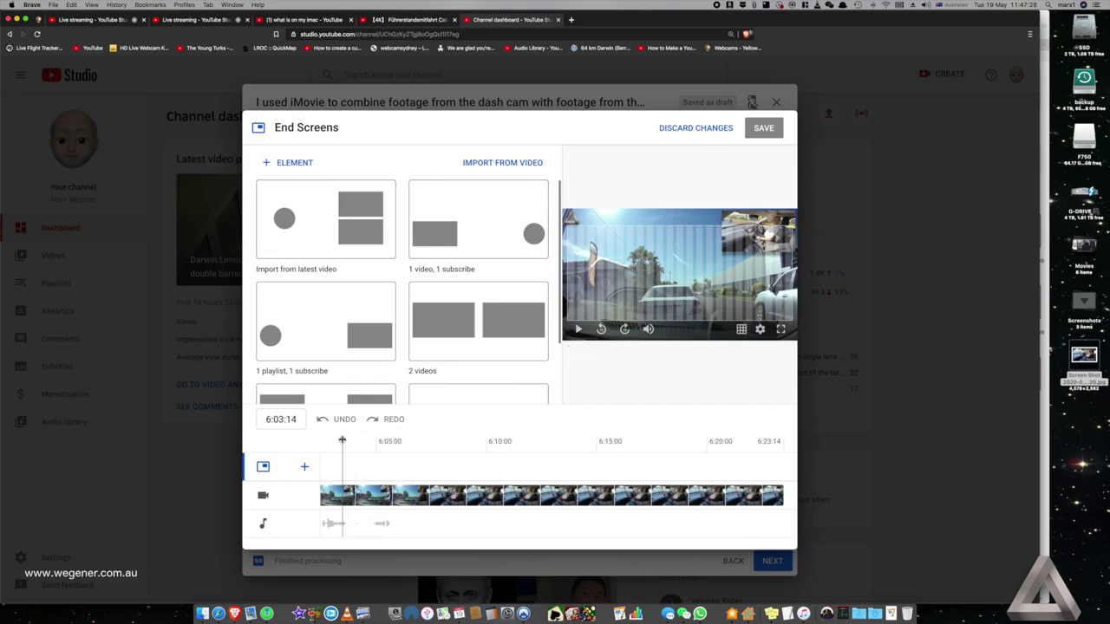
left_click_drag(342, 441, 386, 443)
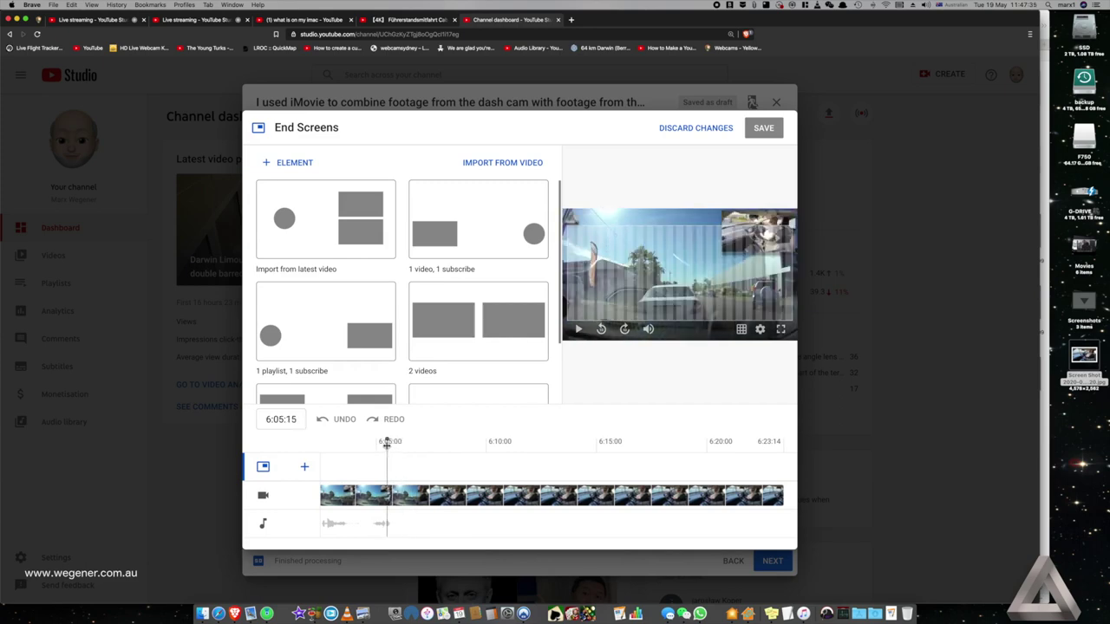
left_click(328, 235)
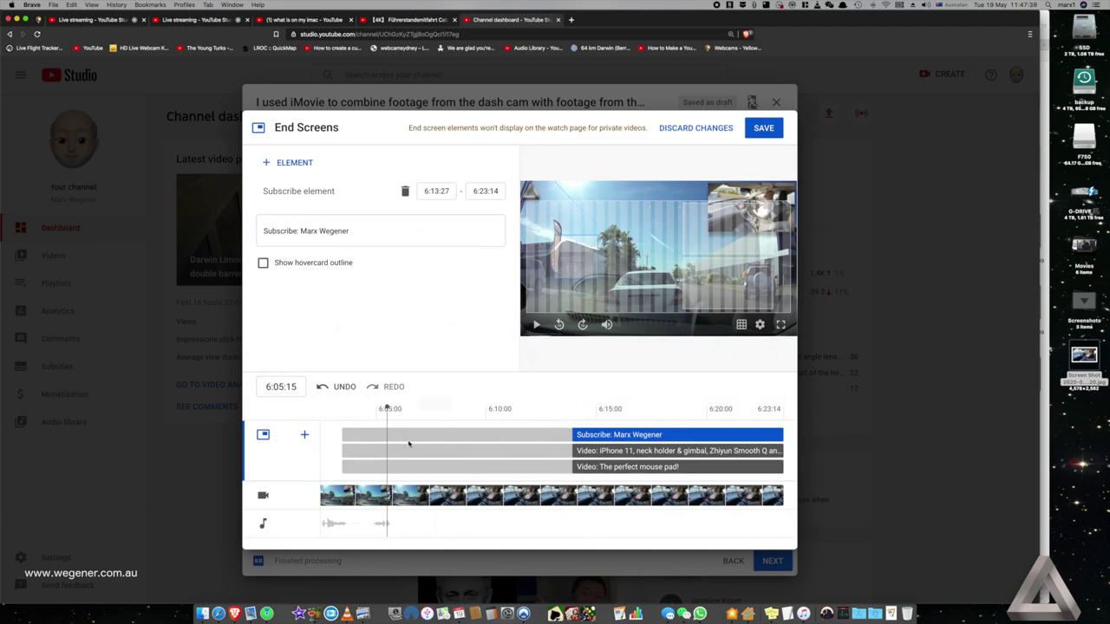
Step: Preview the end screen and shift the subscribe element to start around 6:06
left_click(331, 442)
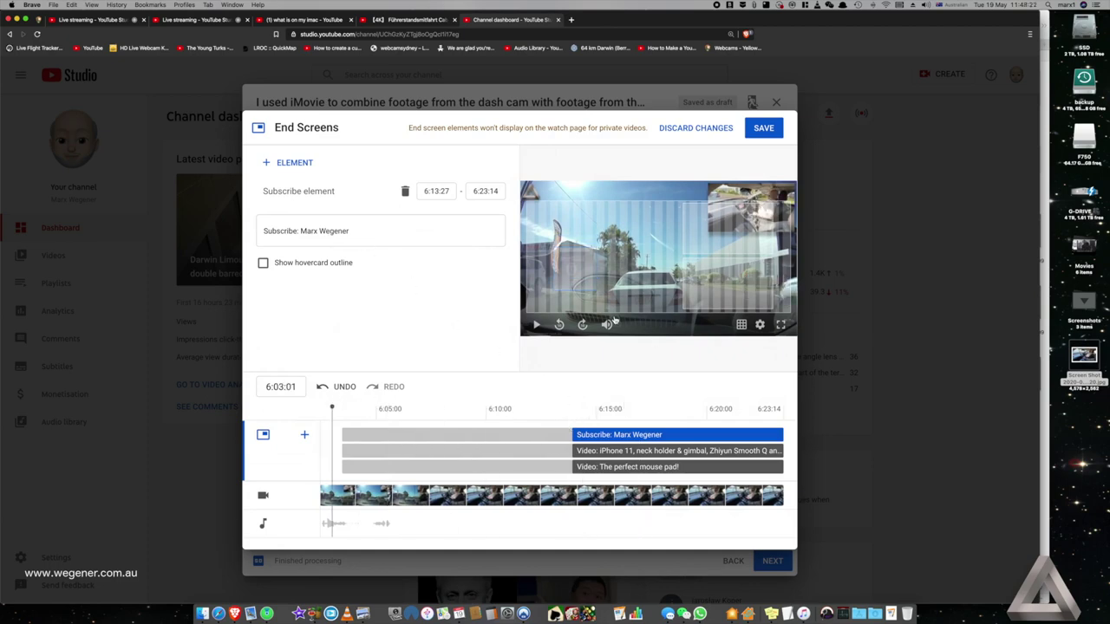
left_click(536, 325)
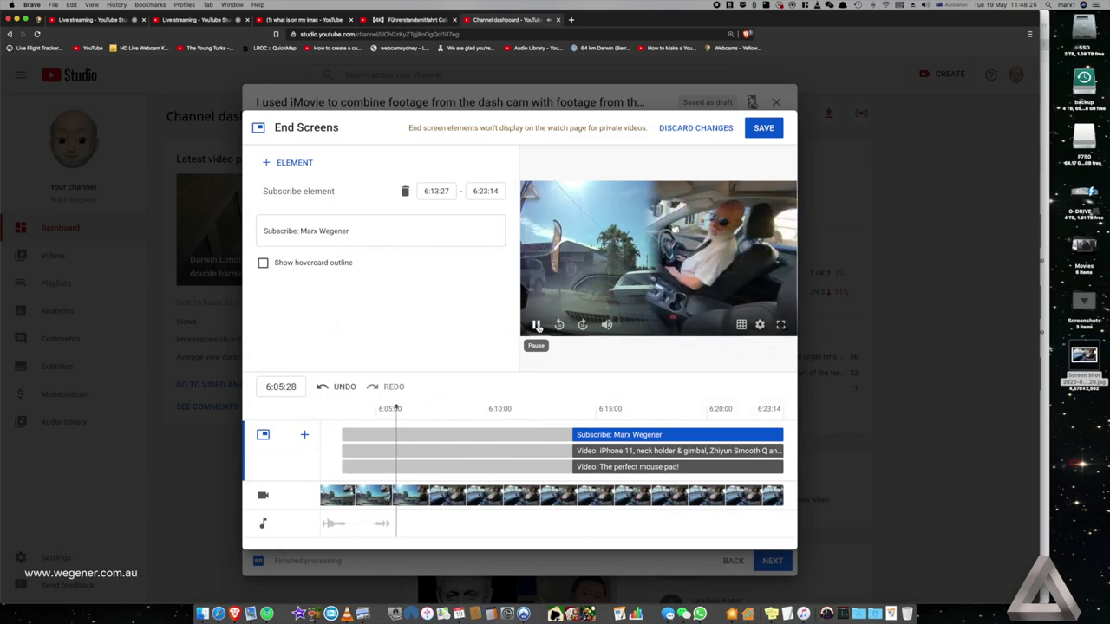
left_click_drag(595, 440, 425, 443)
left_click(334, 408)
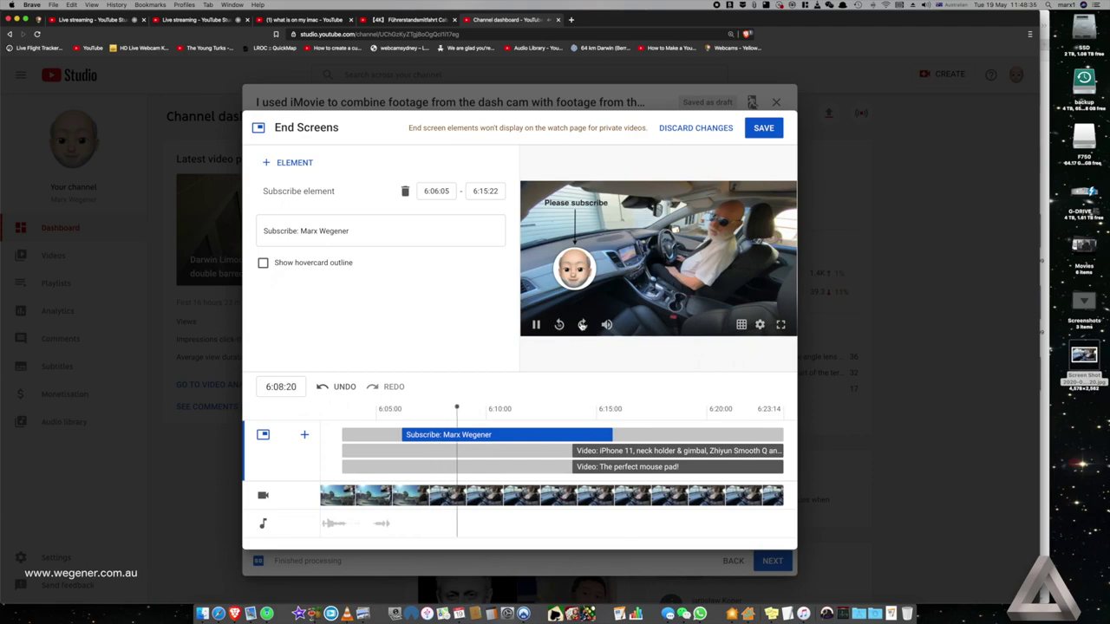
left_click(534, 324)
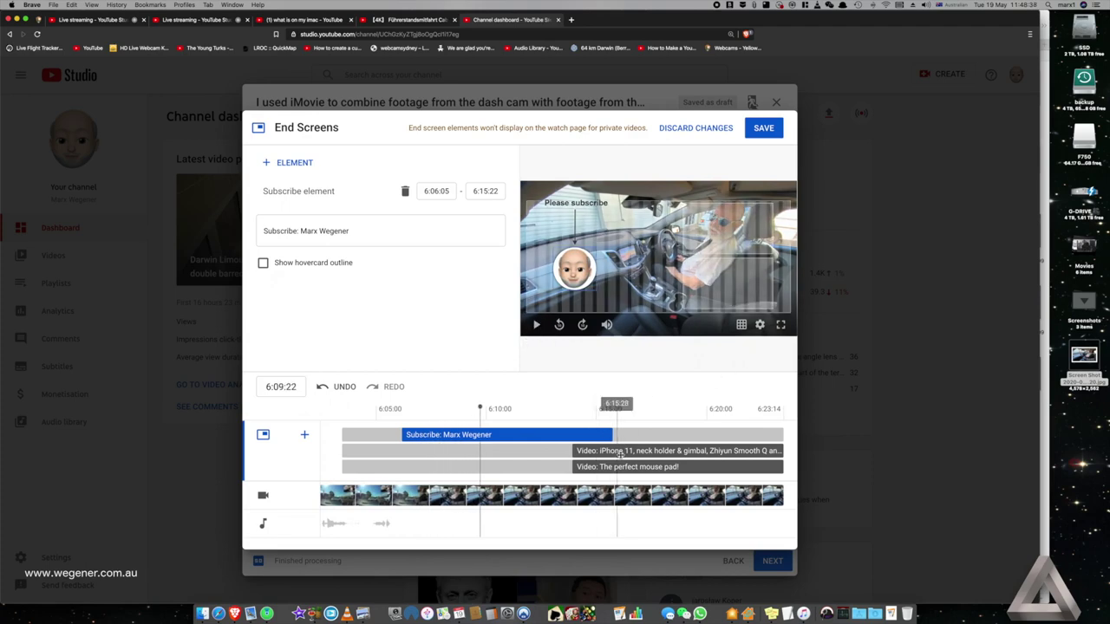
Step: Shift the iPhone 11 and 'The perfect mouse pad!' elements earlier, then replay from 6:00
left_click_drag(611, 452, 465, 453)
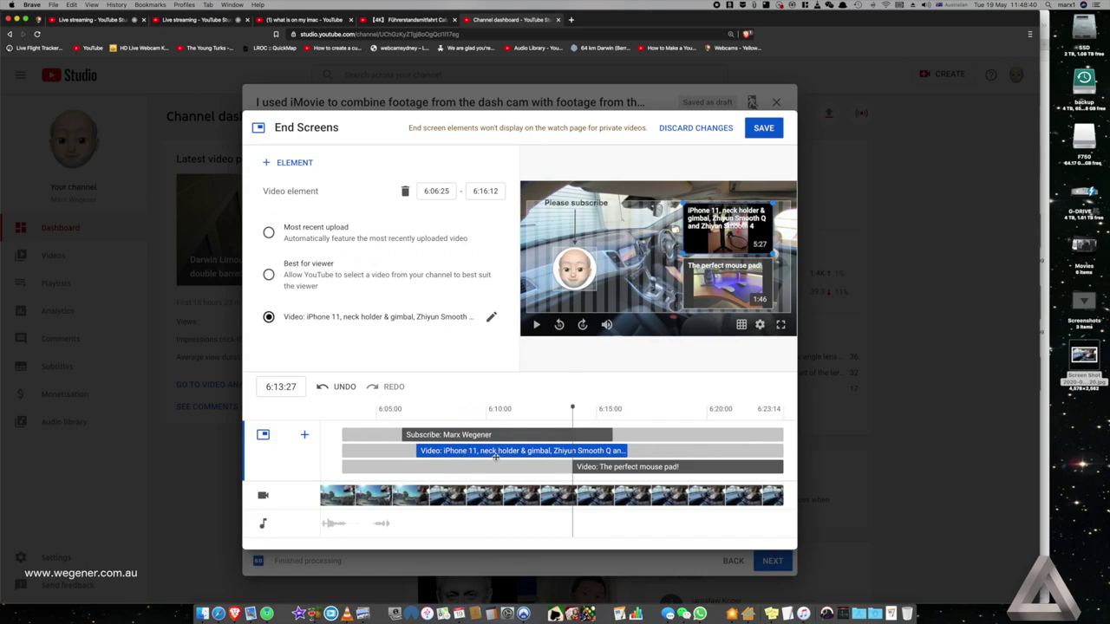
left_click_drag(634, 469, 494, 469)
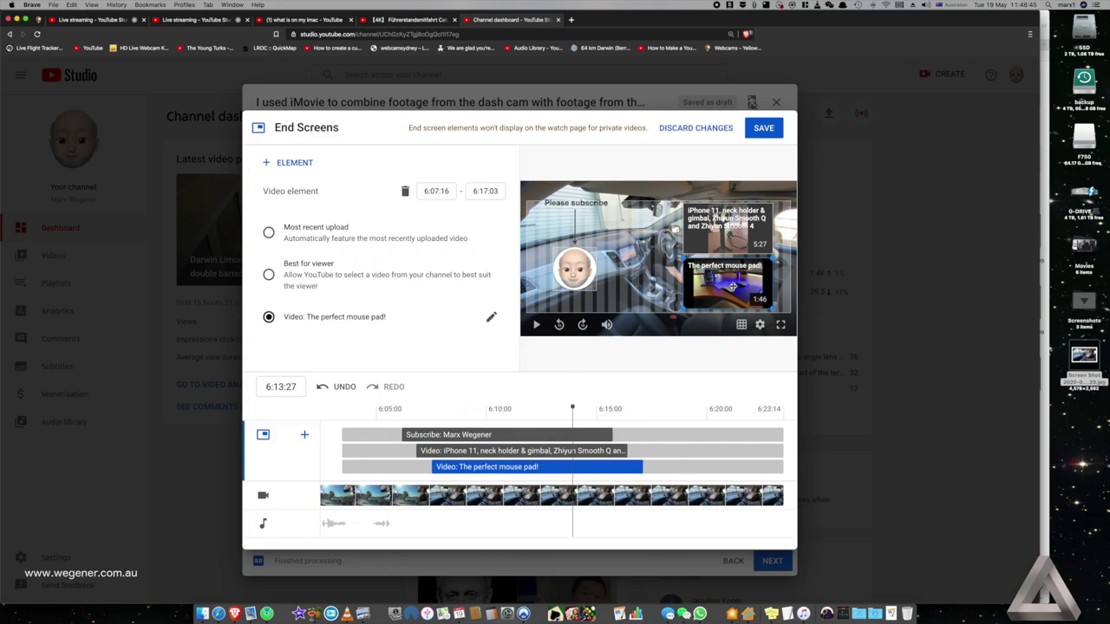
left_click(324, 420)
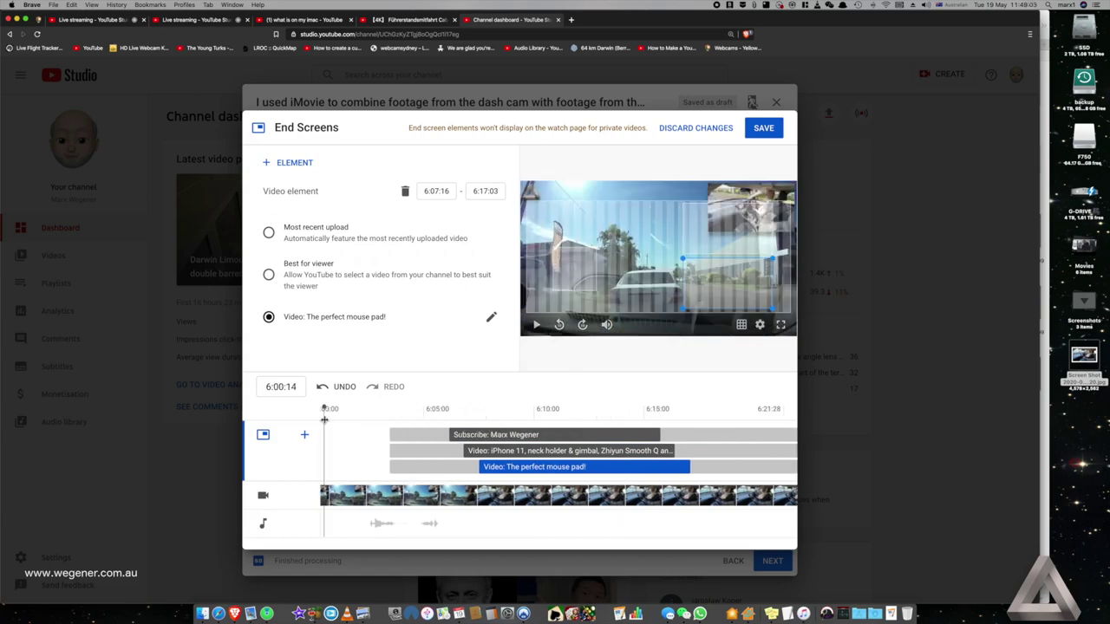
left_click(536, 324)
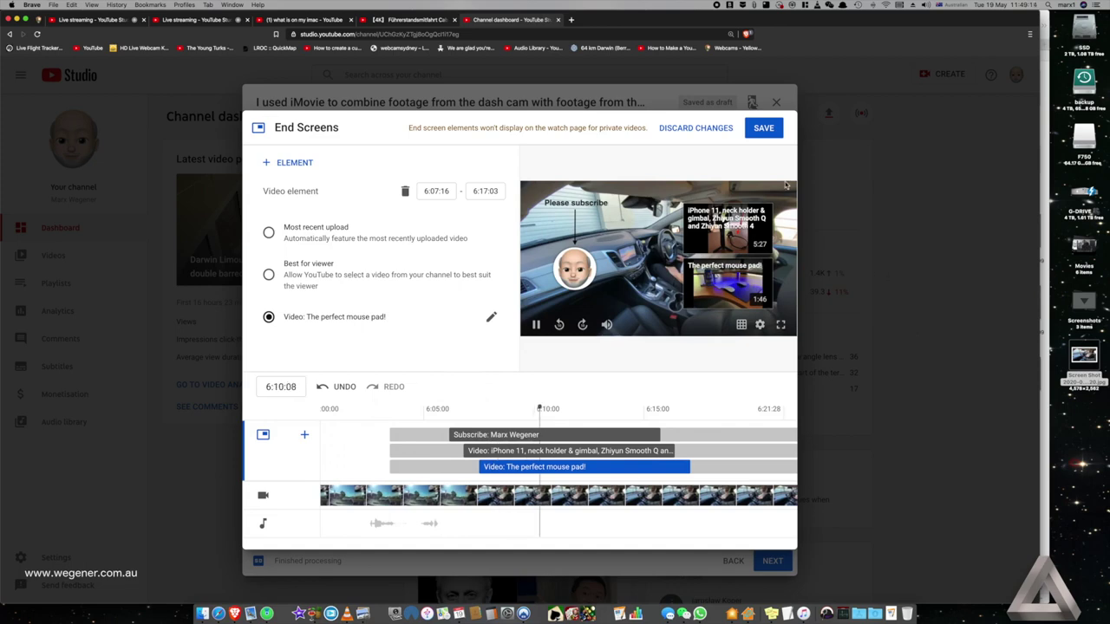
Step: Extend the subscribe, iPhone 11 and mouse pad elements to the video's end at 6:23:14
left_click(538, 326)
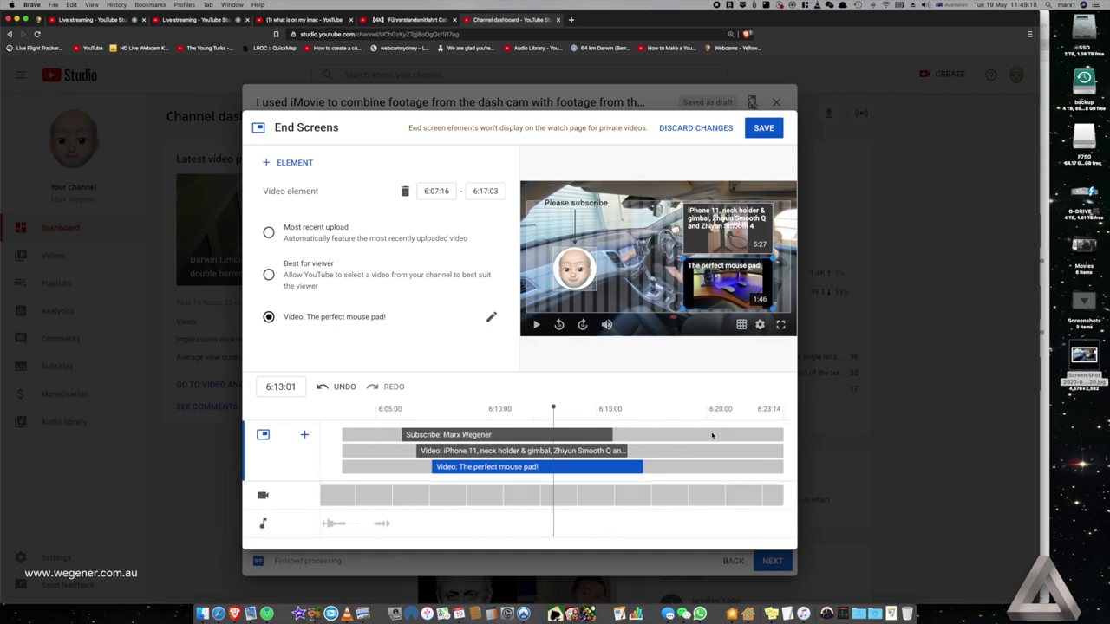
scroll(694, 438, "right", 2)
left_click_drag(613, 433, 773, 439)
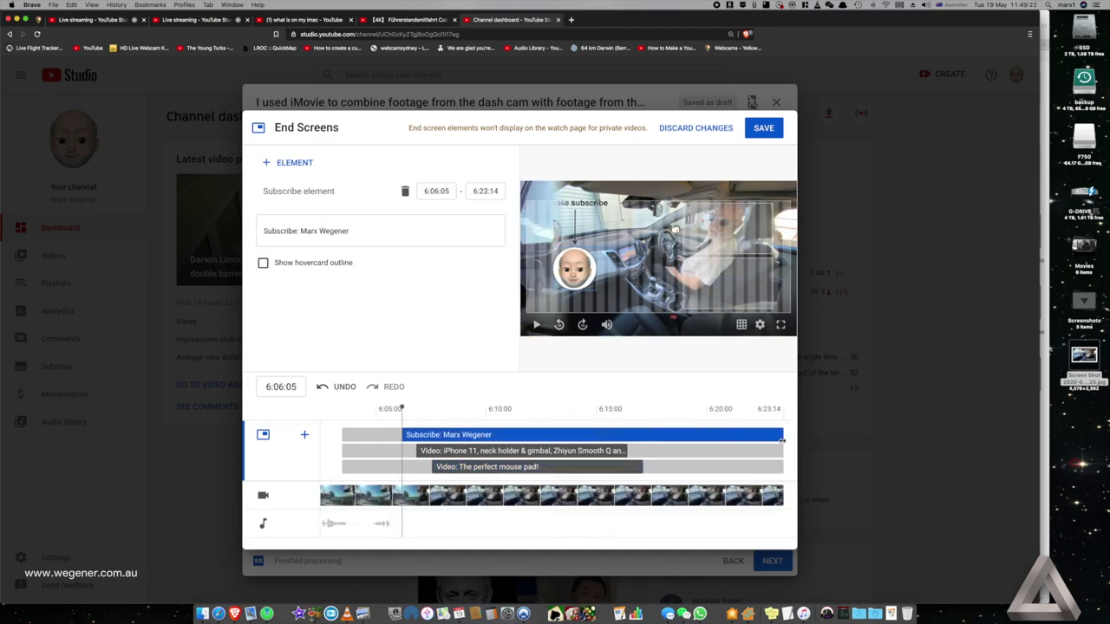
left_click_drag(629, 449, 785, 455)
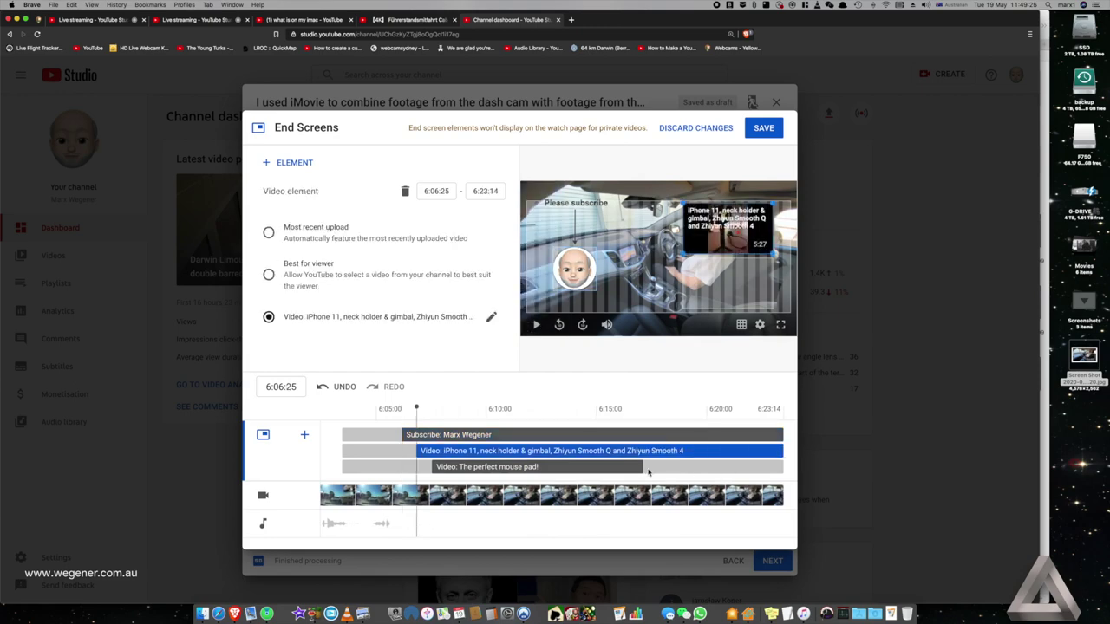
left_click_drag(643, 467, 786, 474)
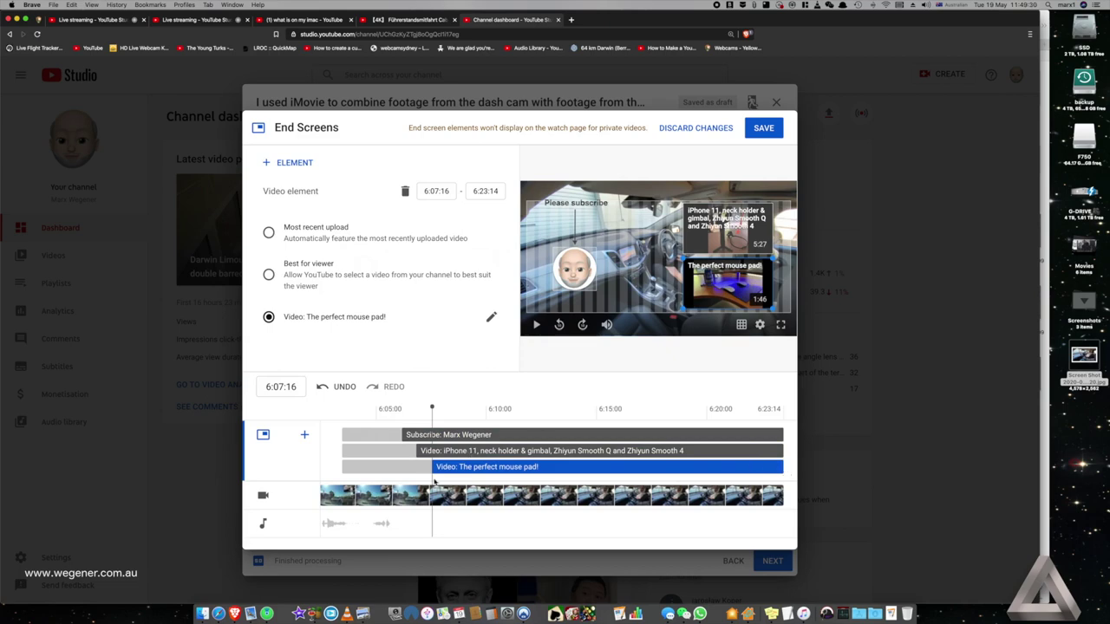
Step: Start the mouse pad element slightly later, review the timing, and save the end screen
mouse_move(434, 468)
left_mouse_down()
mouse_move(471, 468)
mouse_move(419, 451)
mouse_move(430, 450)
left_mouse_up()
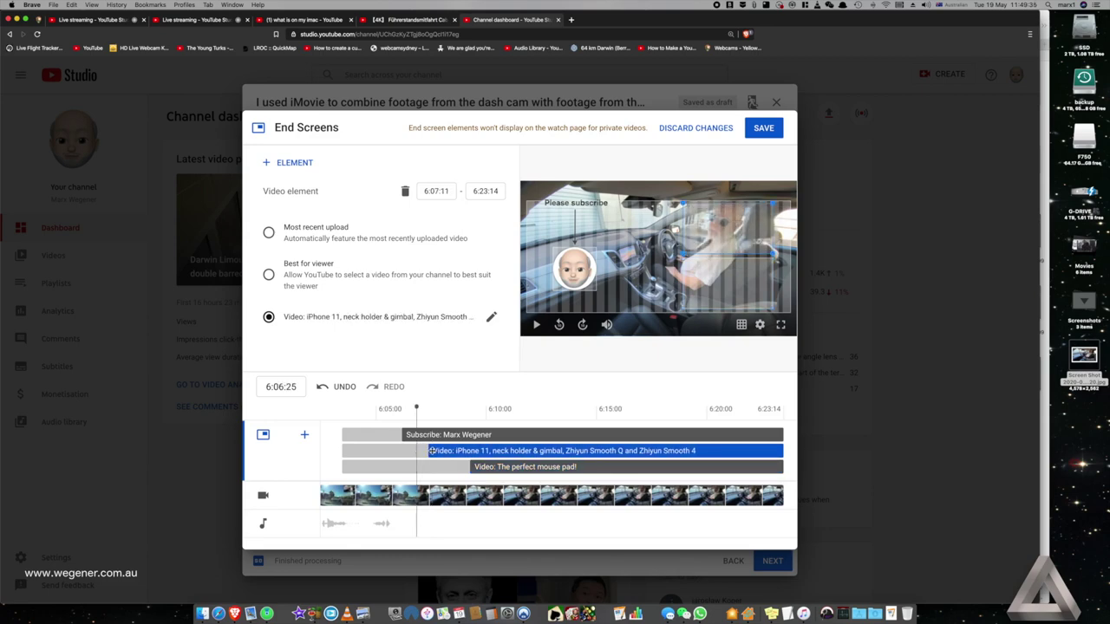
left_click(324, 436)
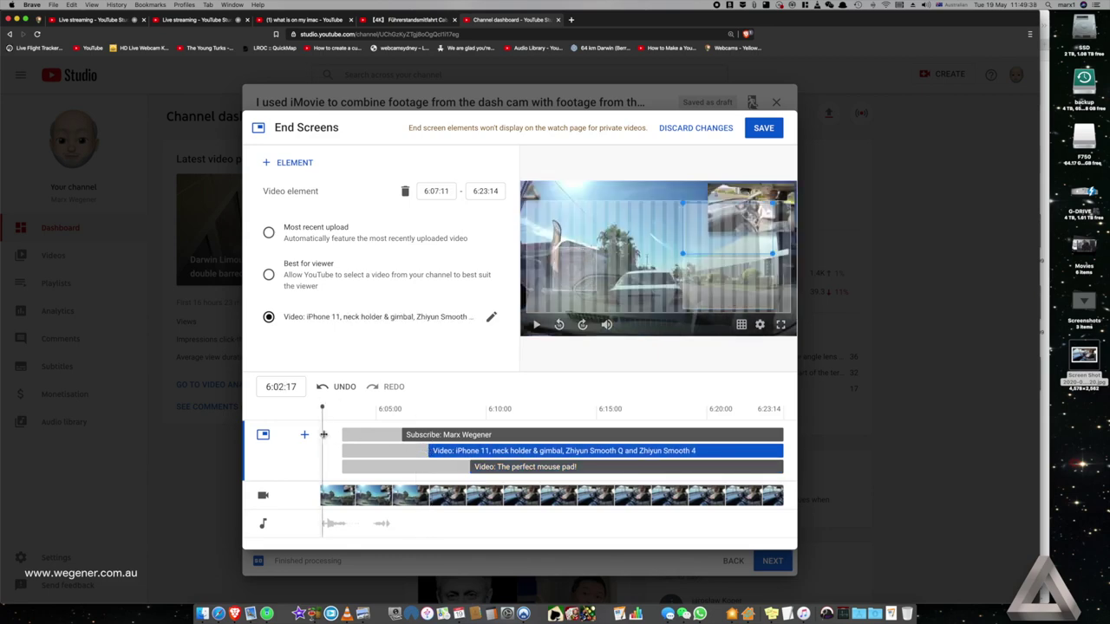
left_click(536, 324)
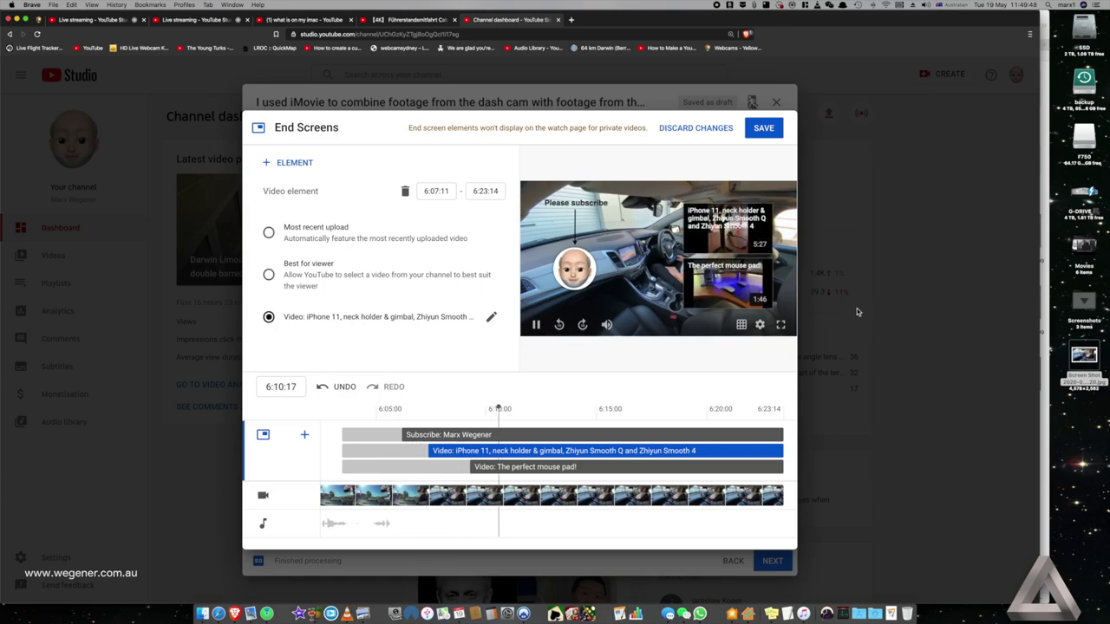
left_click(764, 128)
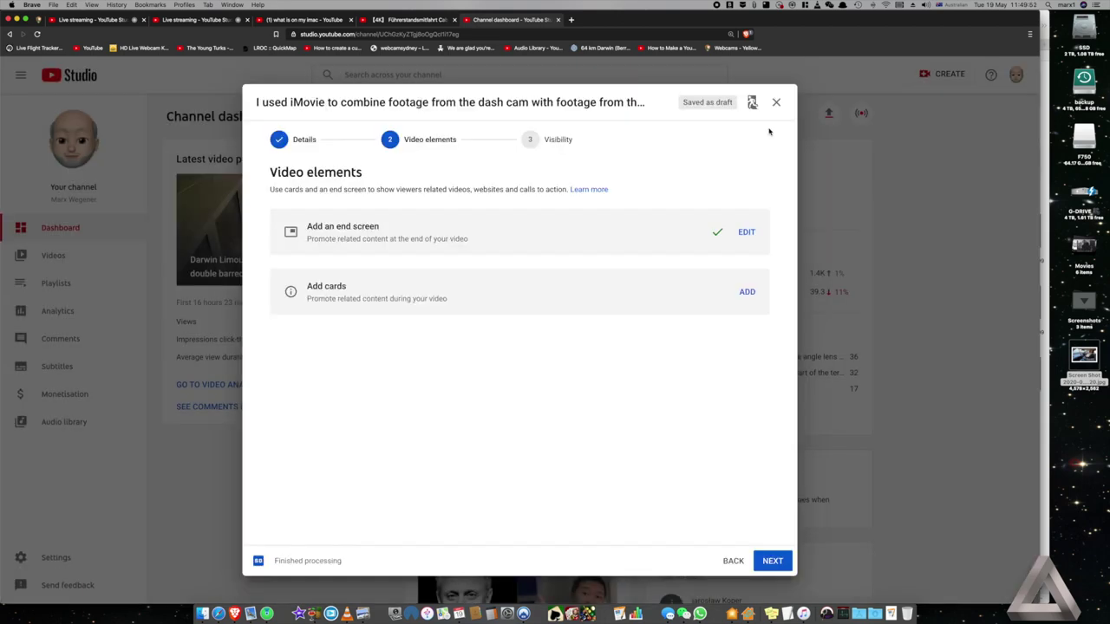
Step: Continue from Video elements to the Visibility step of the upload
left_click(772, 561)
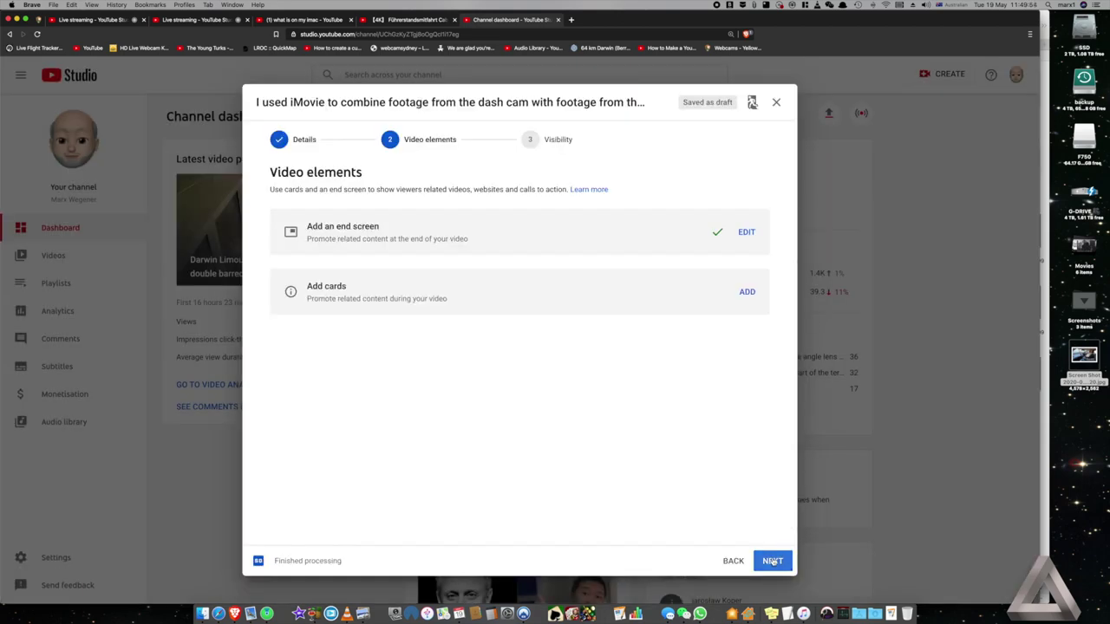